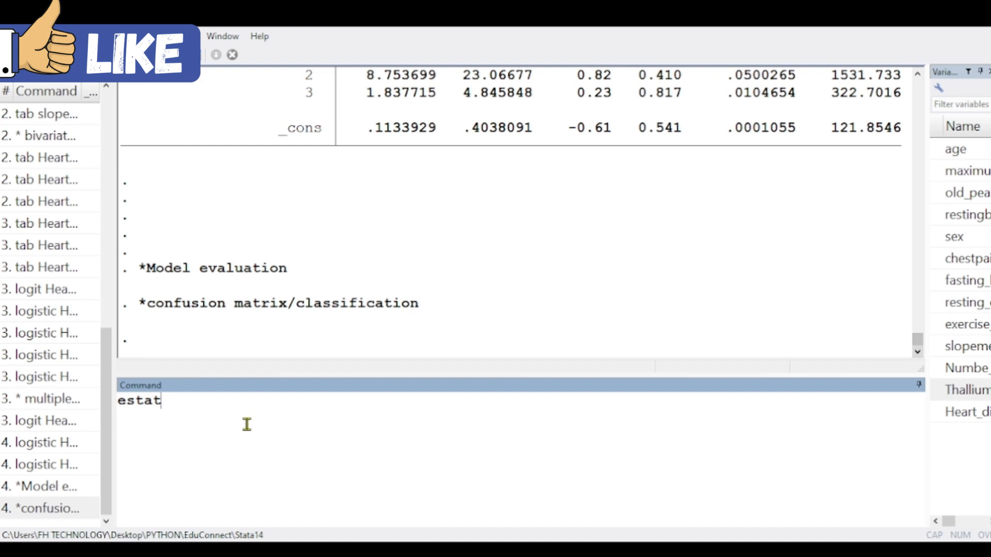
- Run estat classification to produce the classification table for the logistic model
text(classif)
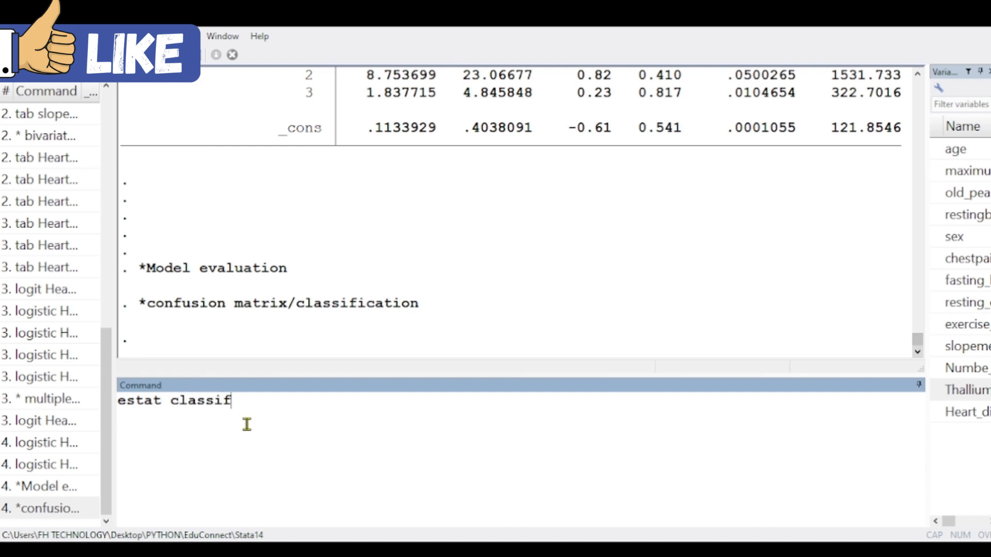
text(ication)
key(Return)
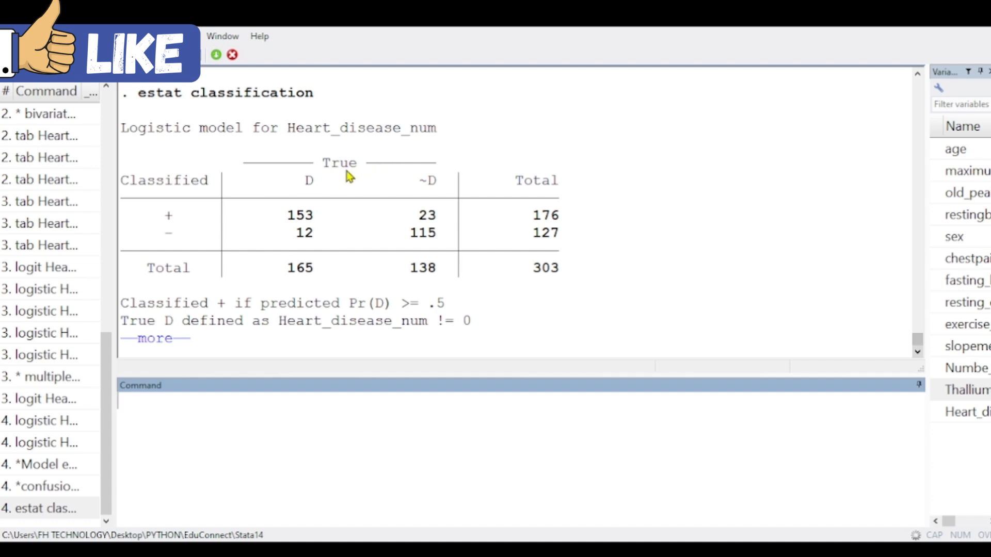
- Examine the confusion matrix cells for correctly classified positives and negatives, false positives and false negatives
drag(157, 216, 317, 216)
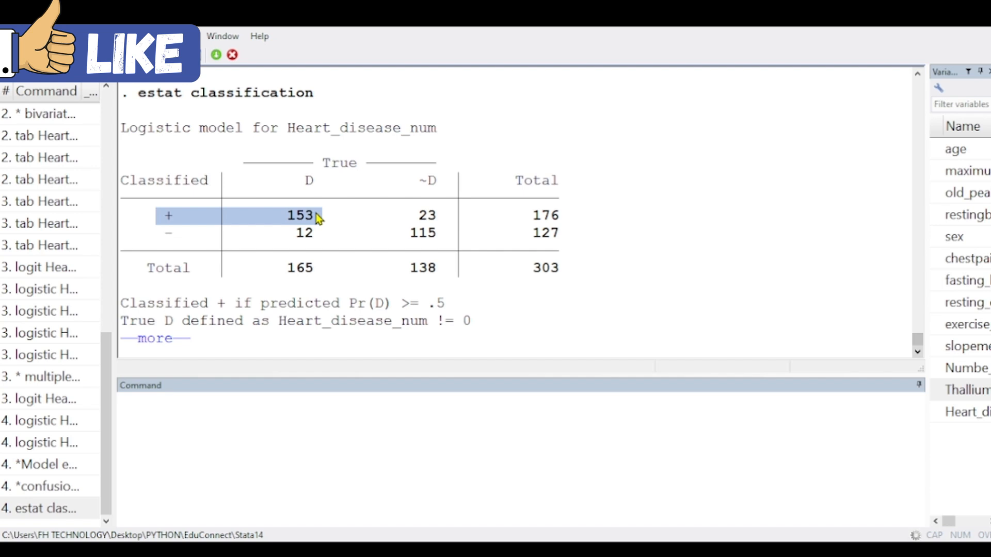
click(165, 216)
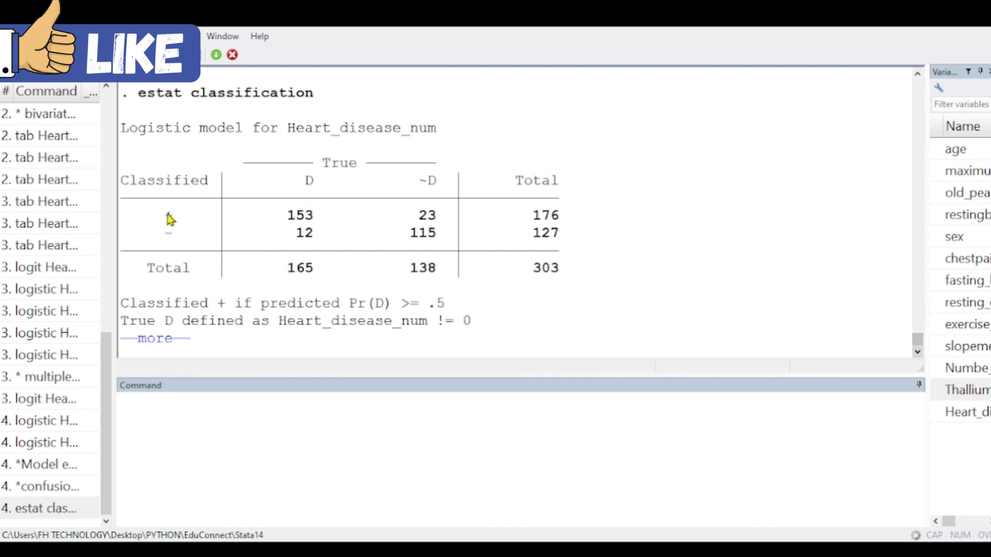
drag(157, 217, 314, 218)
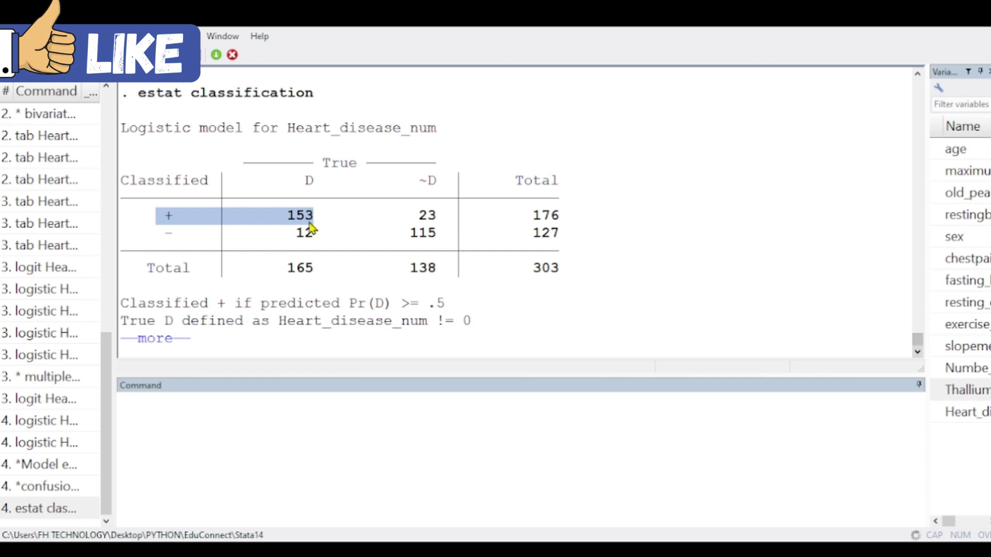
drag(394, 232, 402, 232)
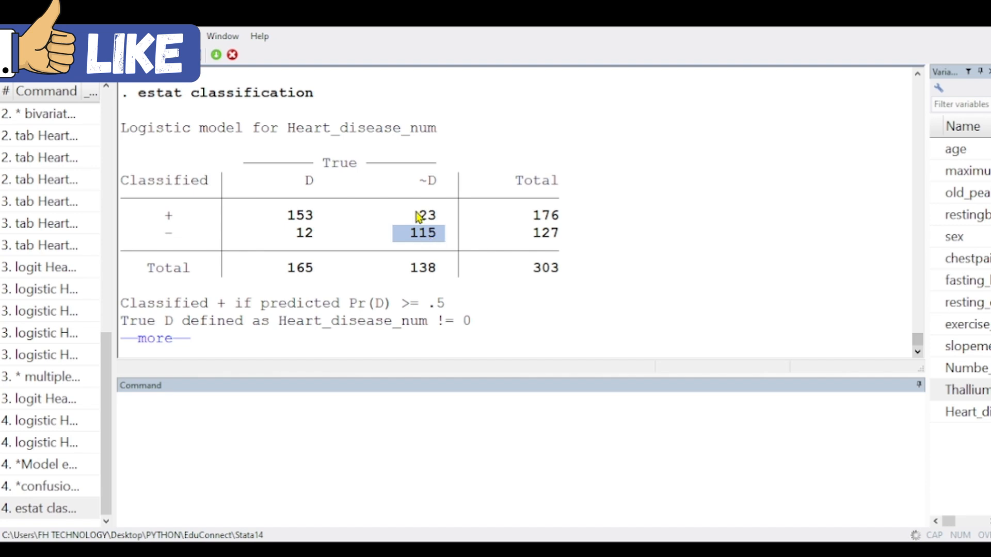
drag(410, 215, 437, 220)
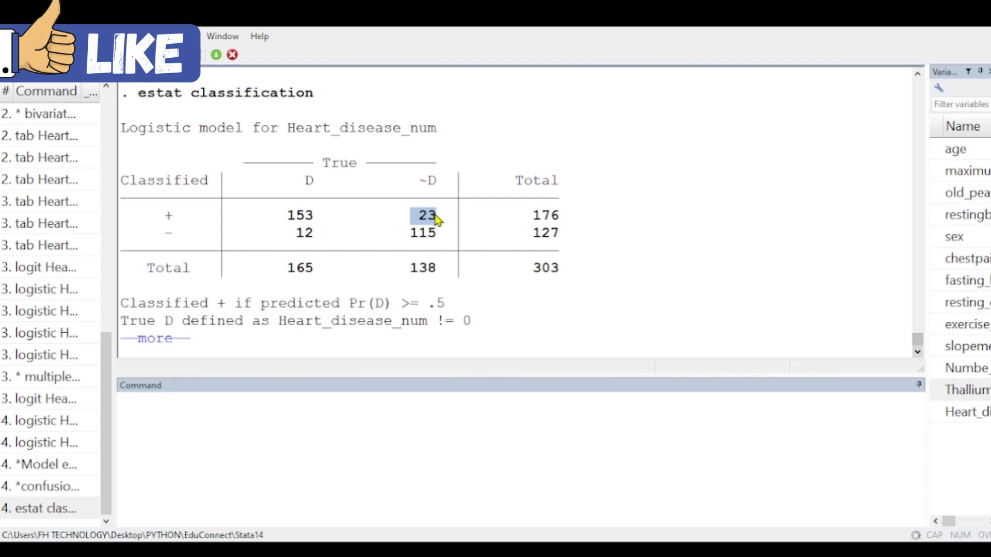
drag(284, 231, 319, 239)
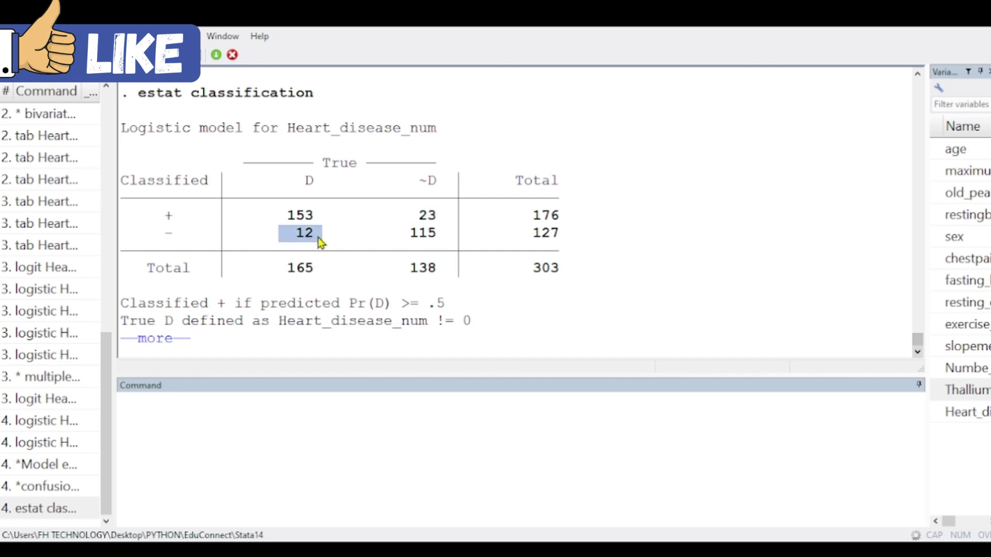
- Show the rest of the classification output and compare sensitivity, specificity and predictive values with the confusion matrix counts
key(space)
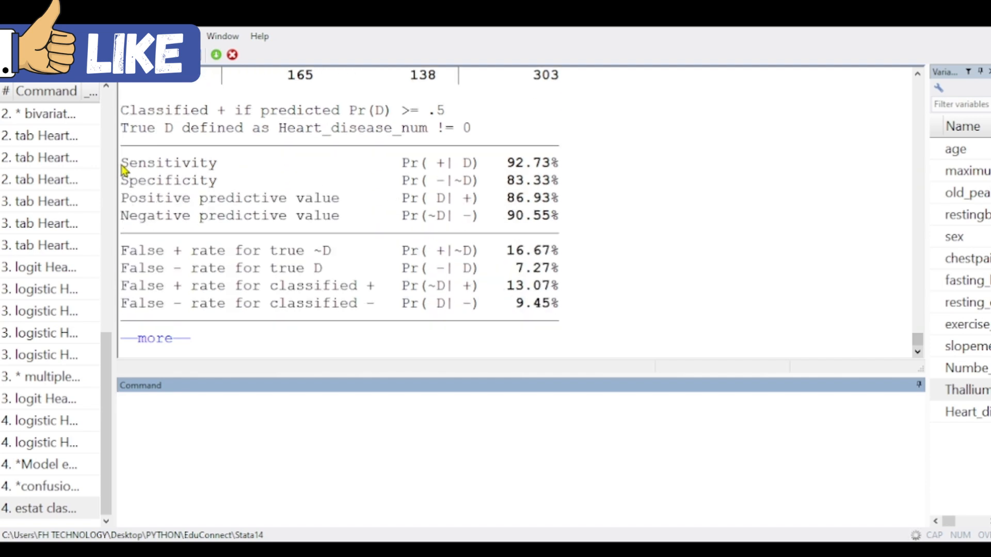
drag(122, 164, 561, 162)
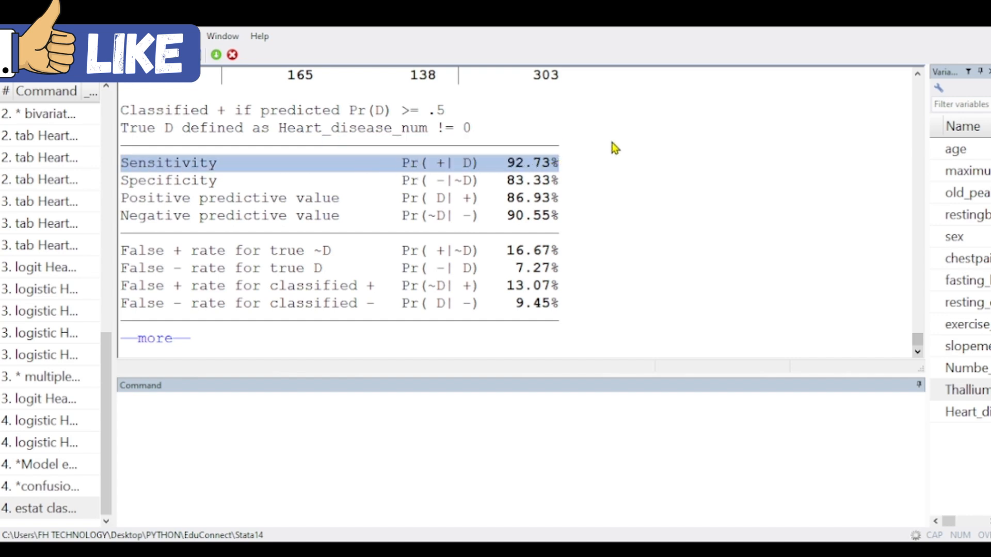
click(918, 74)
click(918, 74)
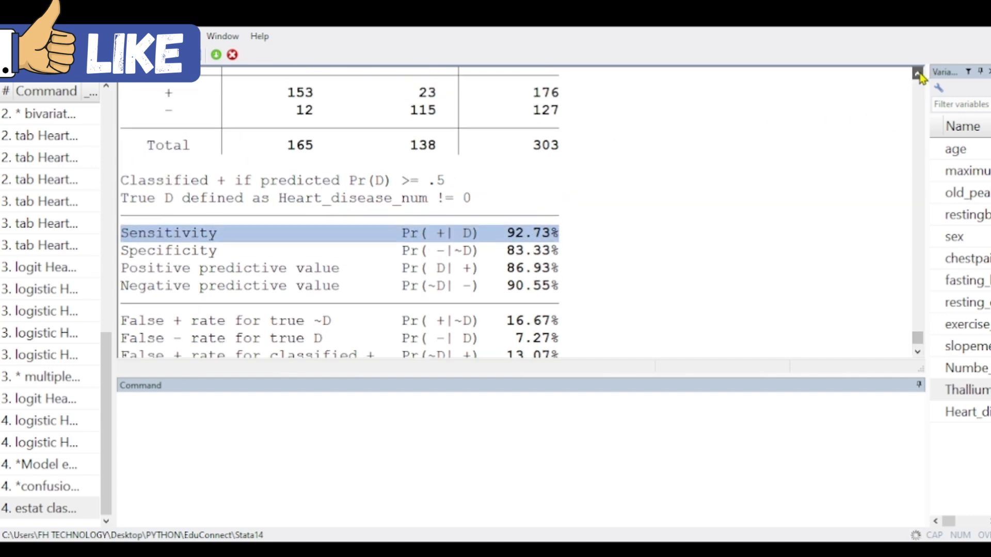
click(918, 73)
drag(281, 113, 307, 133)
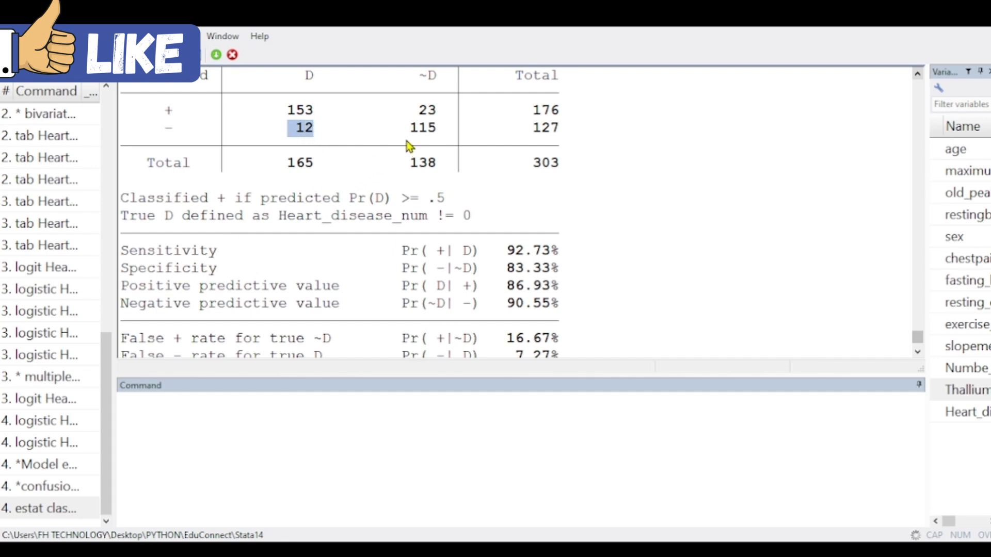
drag(406, 130, 438, 133)
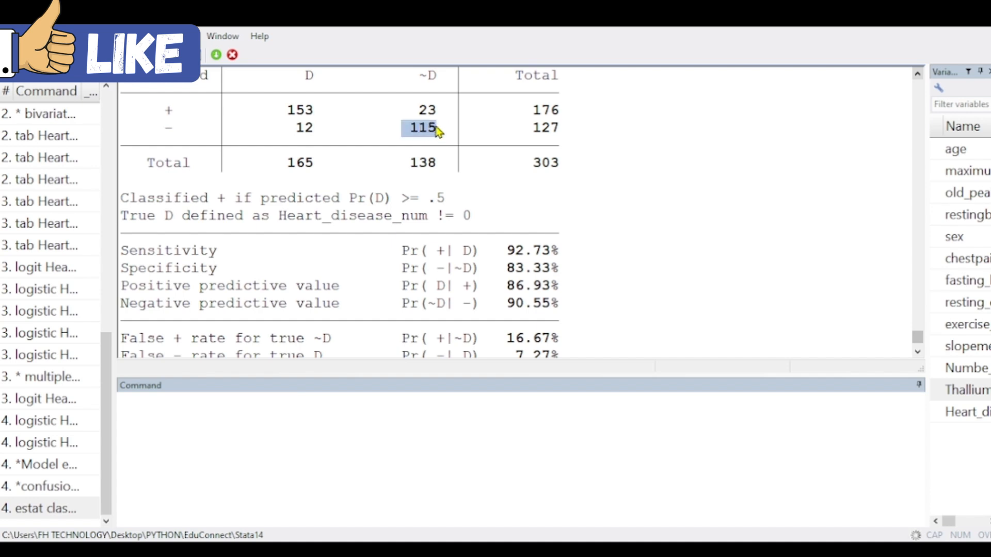
drag(413, 114, 439, 114)
drag(559, 269, 513, 273)
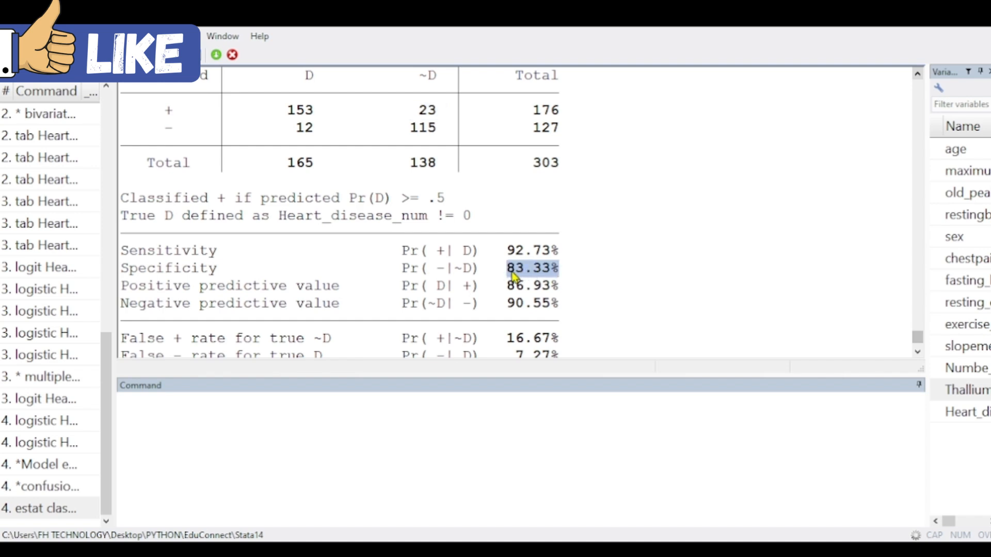
drag(581, 249, 515, 258)
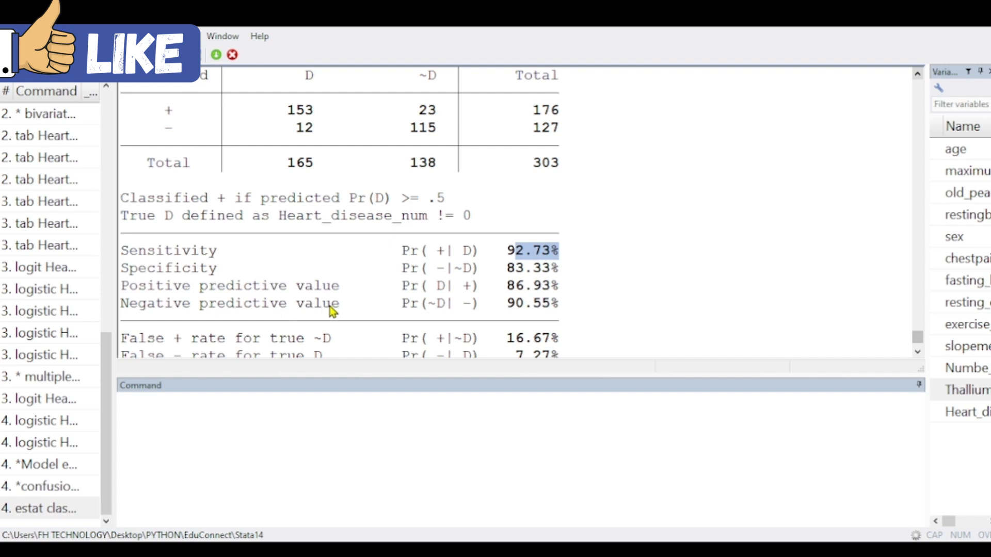
drag(564, 284, 504, 305)
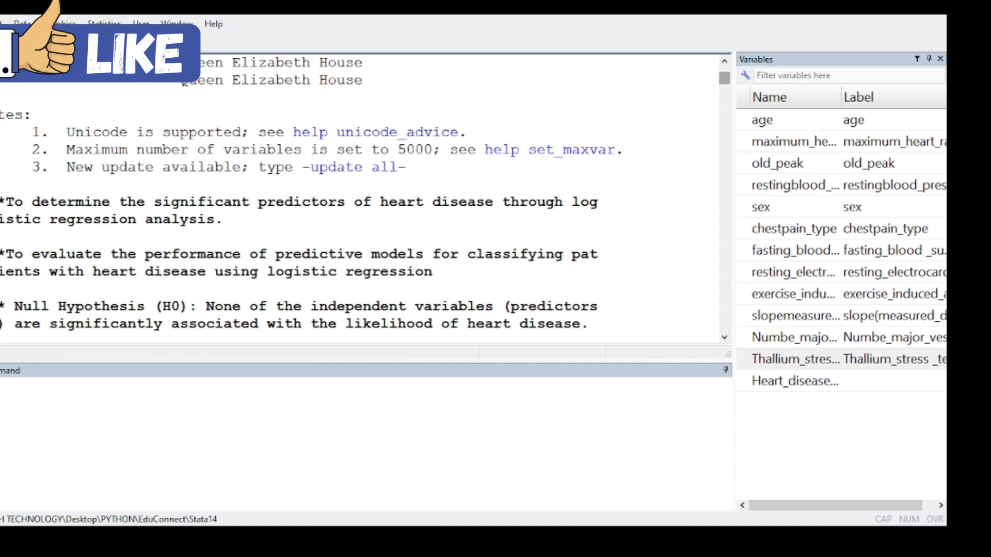
- Review the study objectives, the null and alternative hypotheses and the Excel import command in the results log
click(330, 473)
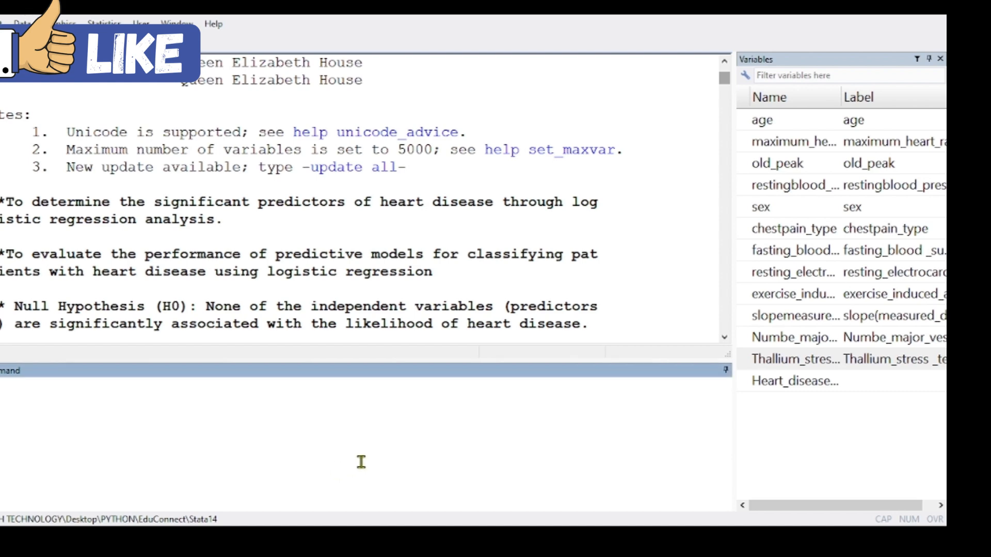
click(725, 337)
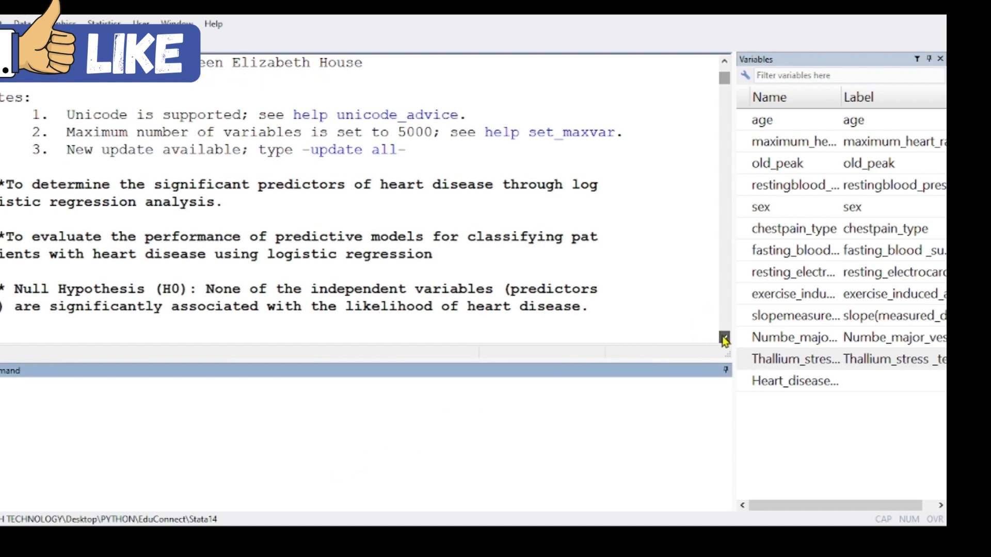
click(724, 337)
click(725, 337)
click(724, 337)
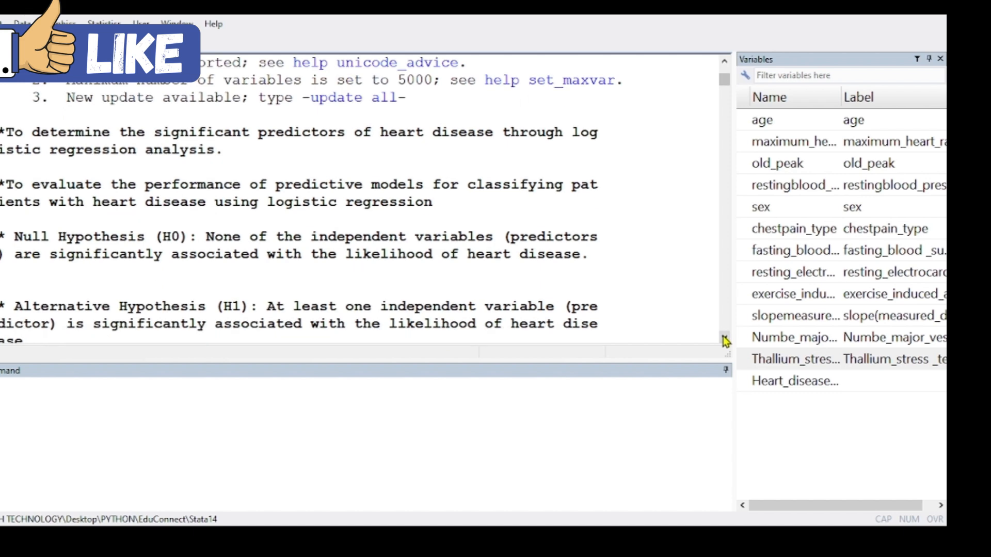
click(724, 337)
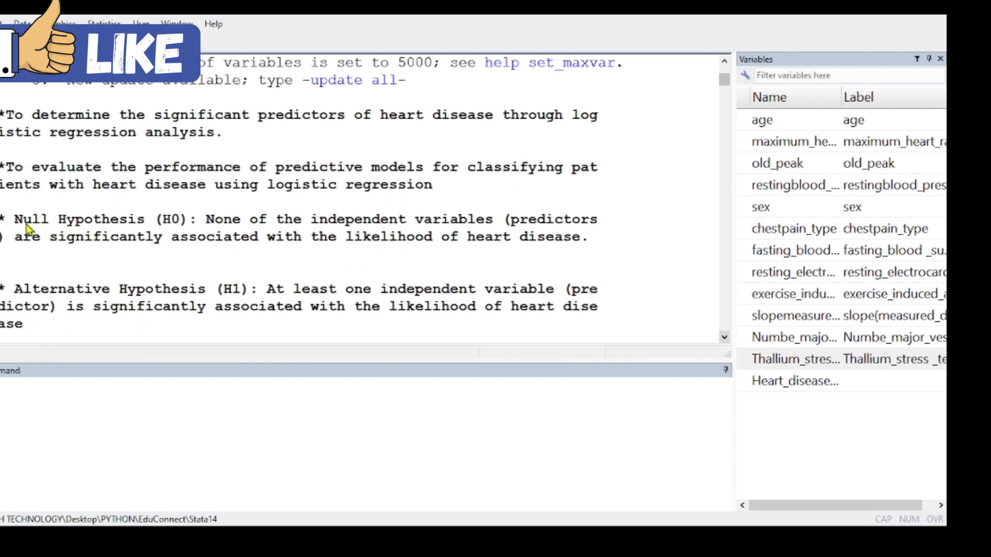
drag(9, 218, 197, 222)
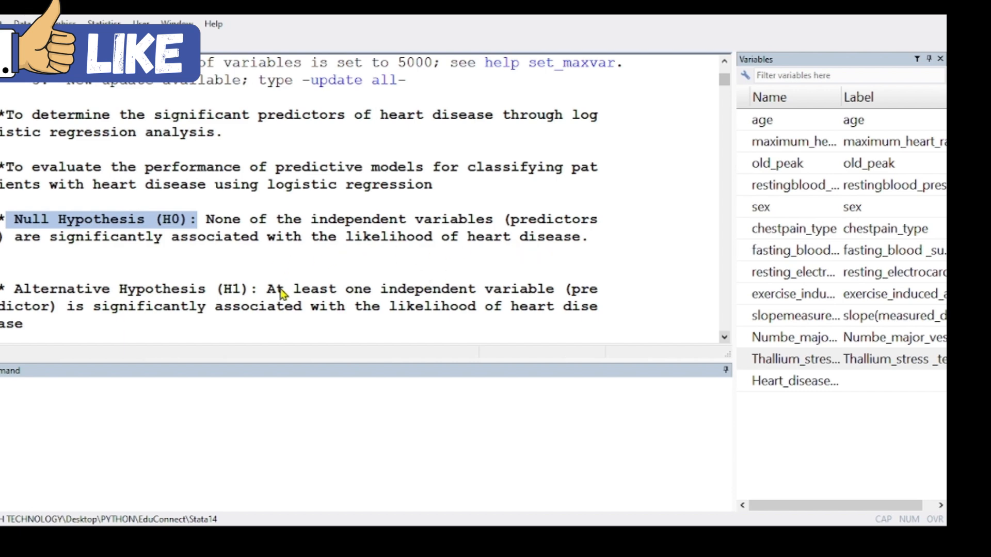
drag(17, 291, 215, 280)
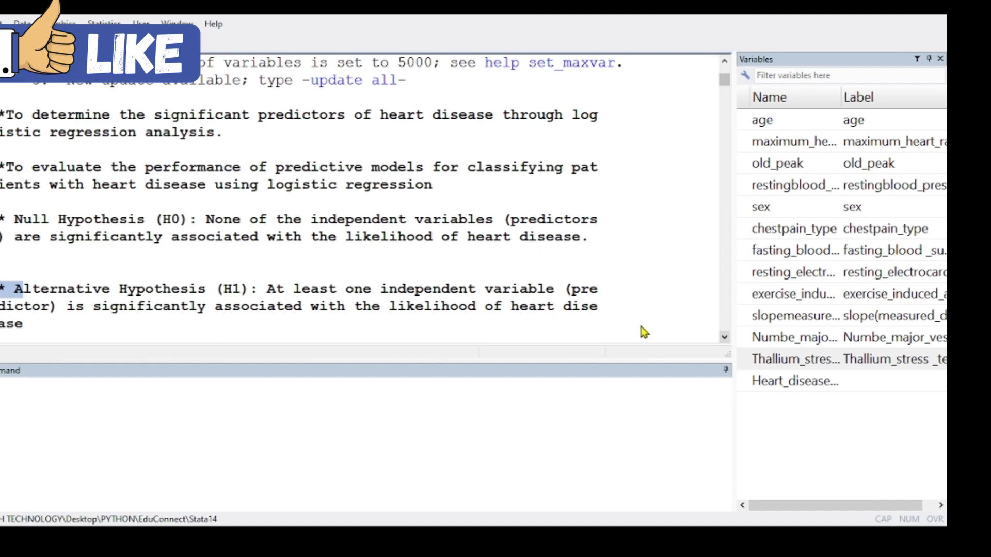
click(724, 337)
click(725, 338)
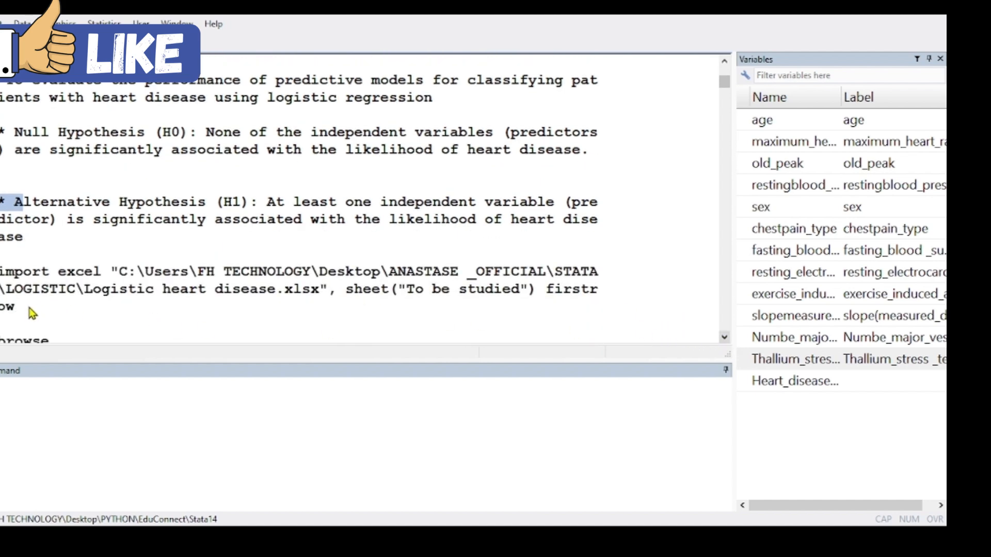
drag(20, 309, 1, 278)
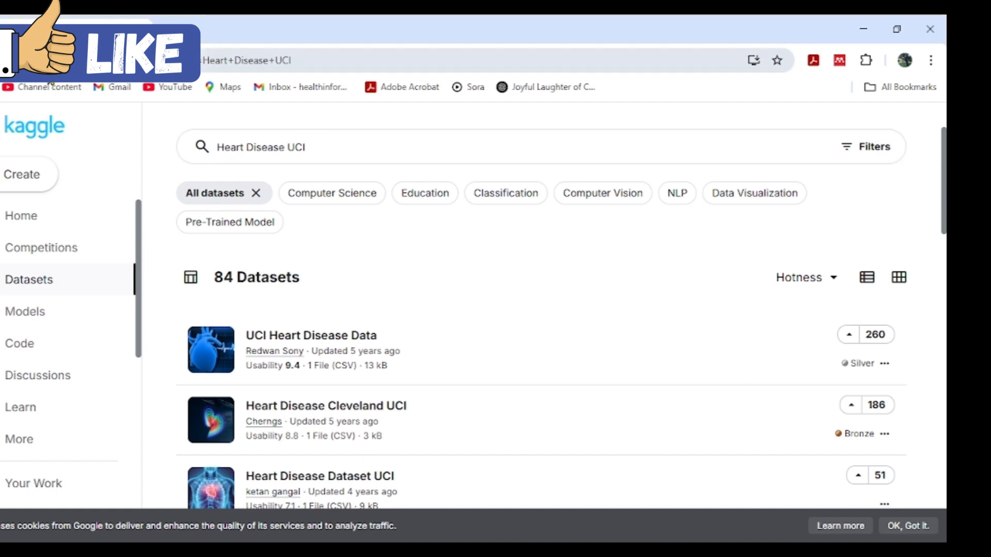
- Examine the Kaggle datasets search page for Heart Disease UCI and its web address in the browser
click(65, 61)
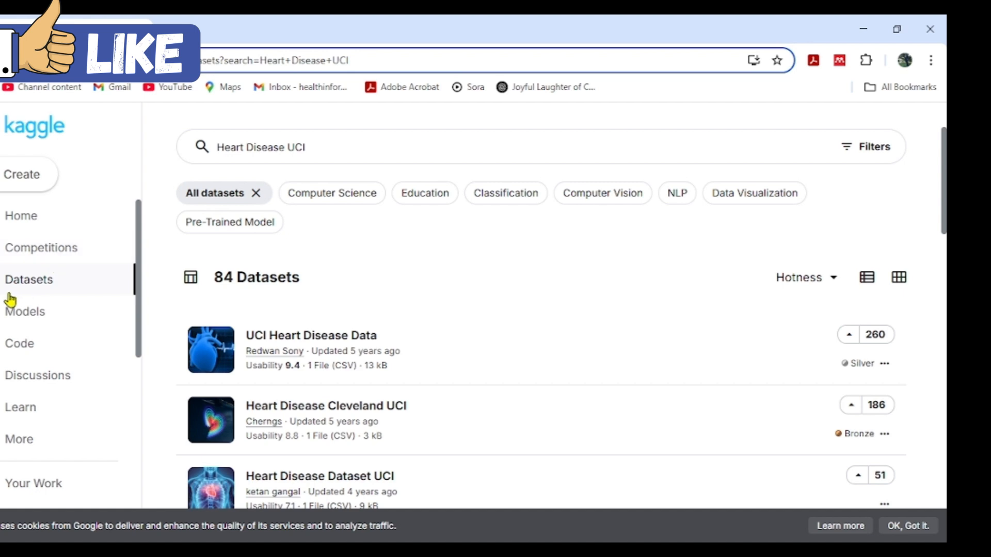
drag(7, 283, 42, 280)
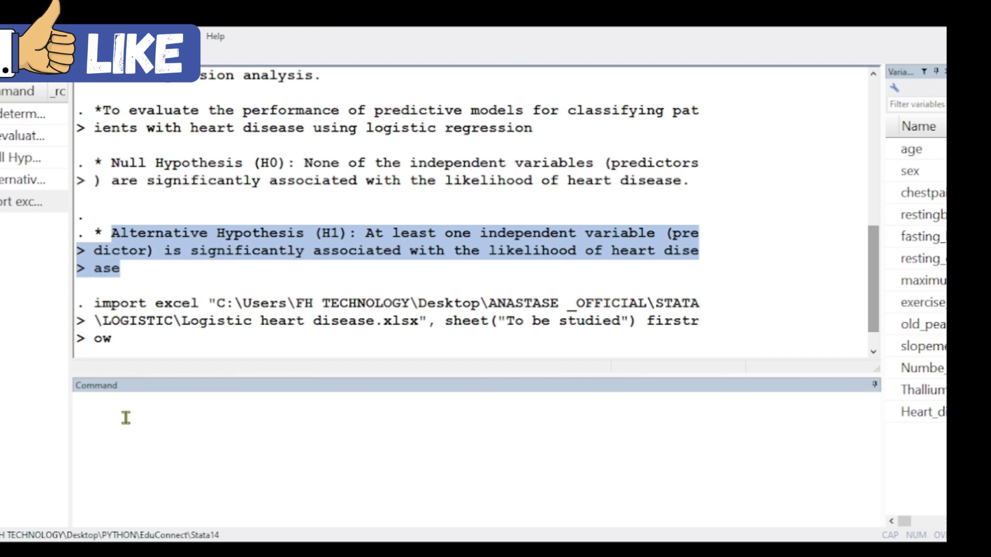
- Back in Stata, highlight the import excel command for the "To be studied" sheet of Logistic heart disease.xlsx in the results
click(116, 412)
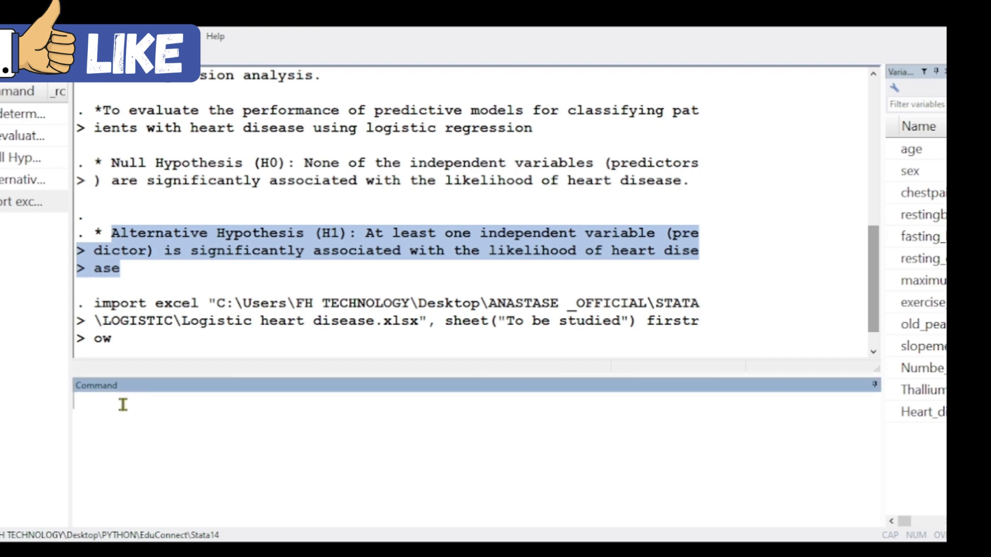
key(Return)
double_click(101, 304)
drag(125, 307, 81, 273)
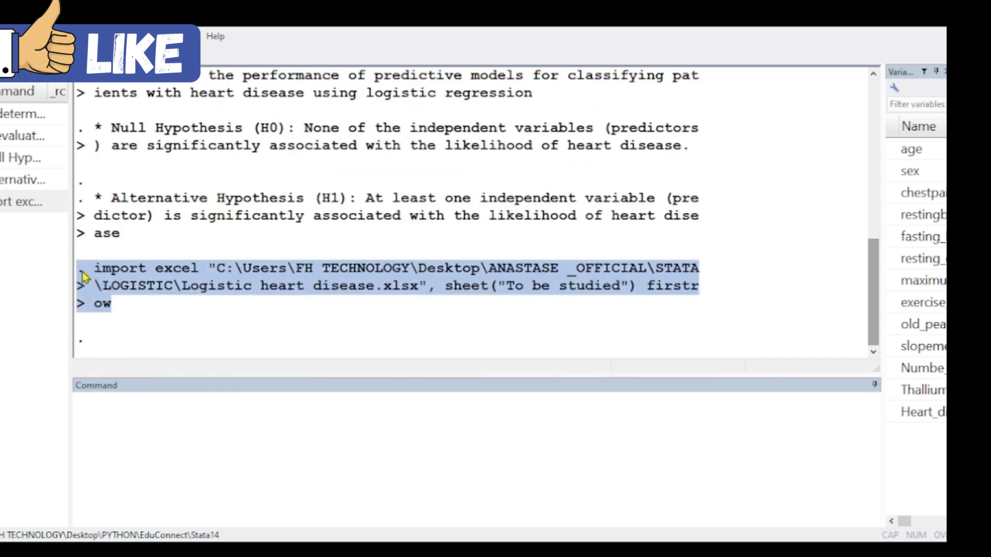
- Open the imported dataset in the data viewer with the browse command
click(179, 482)
text(br)
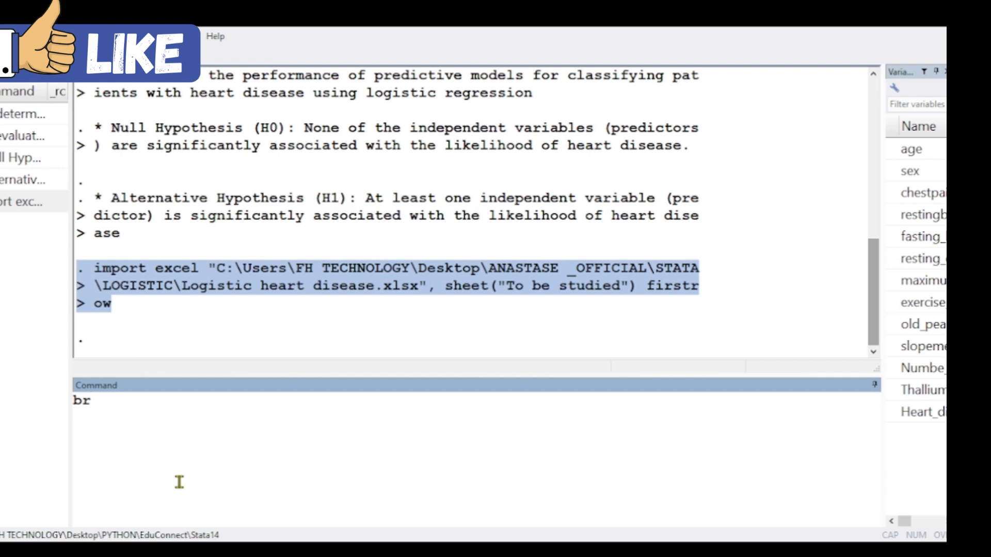
text(owse)
key(Return)
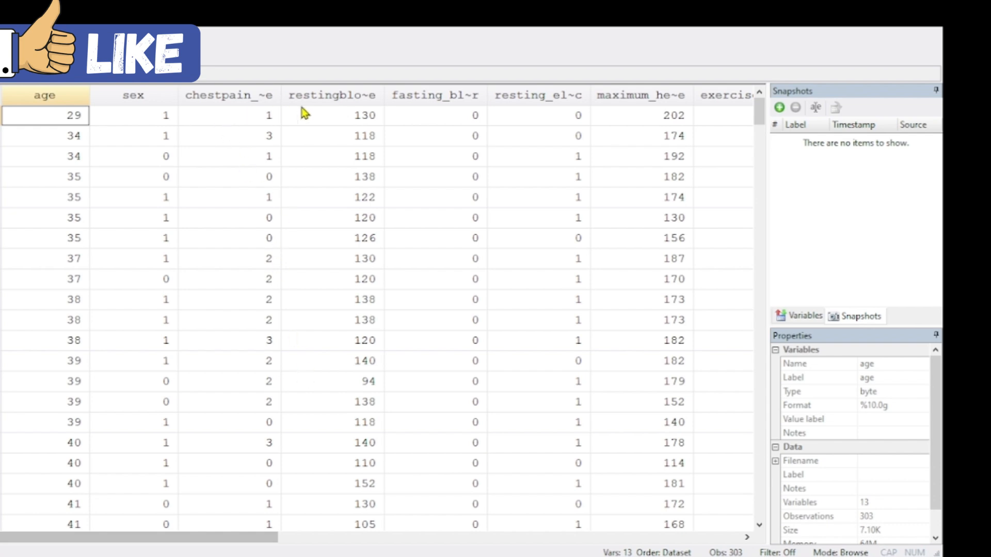
- Look through the dataset's variables across to the Heart_disease outcome column
drag(254, 535, 425, 523)
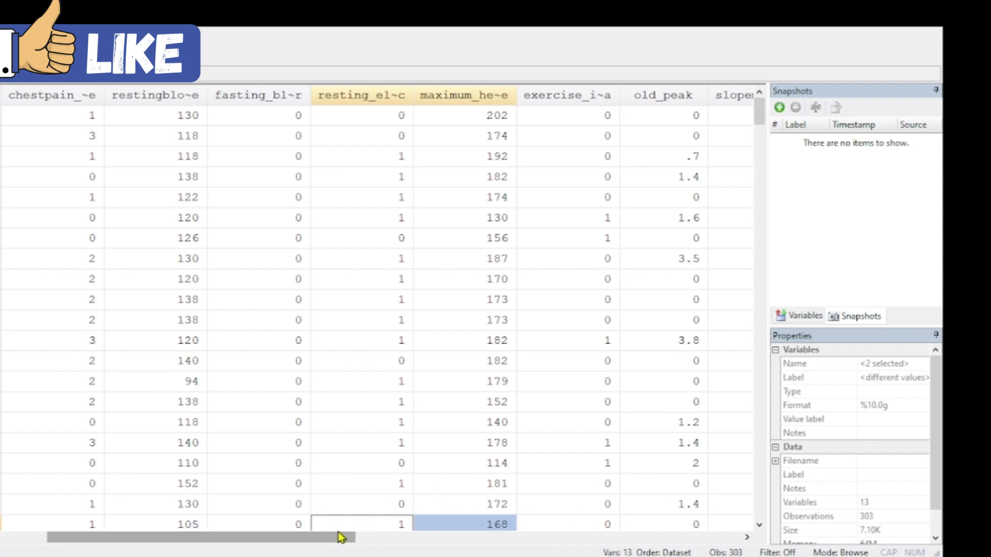
drag(347, 538, 547, 508)
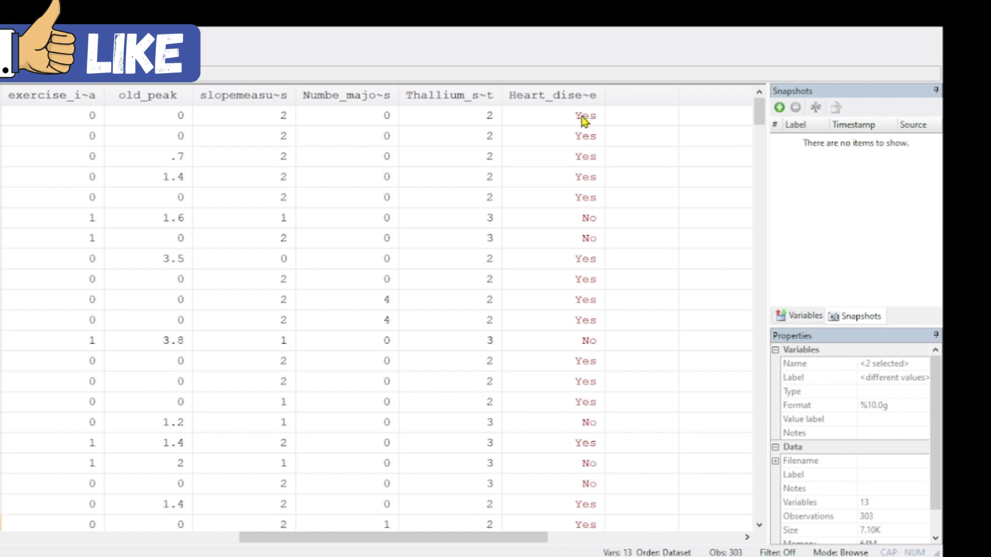
drag(581, 118, 211, 471)
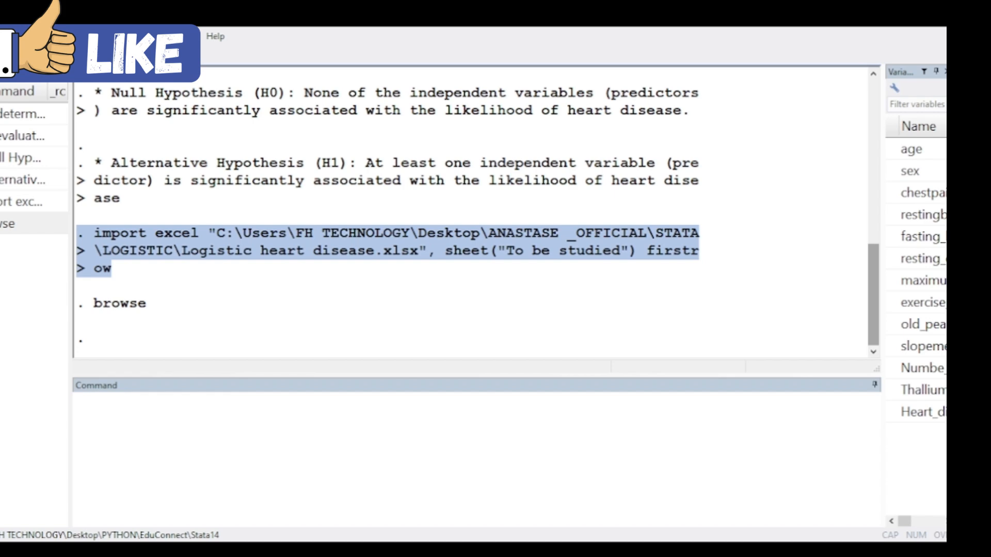
- Run the describe command to list the dataset's variables with their storage types and labels
click(356, 471)
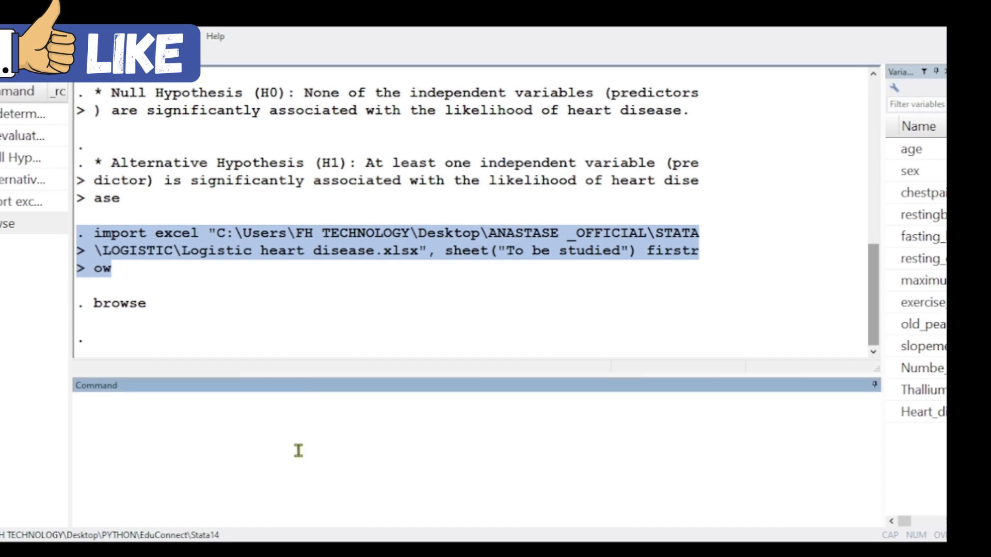
text(dre)
key(BackSpace)
key(BackSpace)
text(escribe)
key(Return)
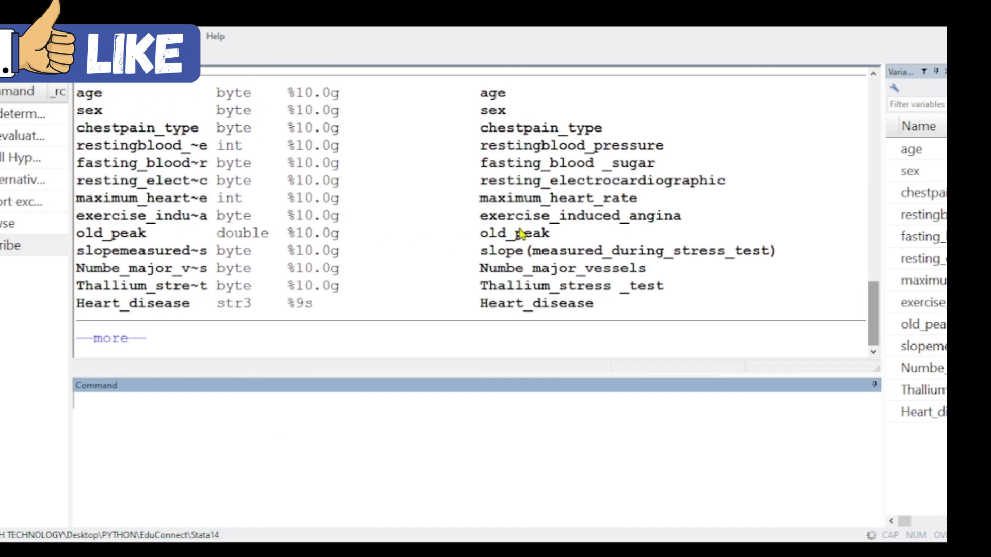
- Examine the storage type of Heart_disease in the describe output
click(873, 73)
click(873, 74)
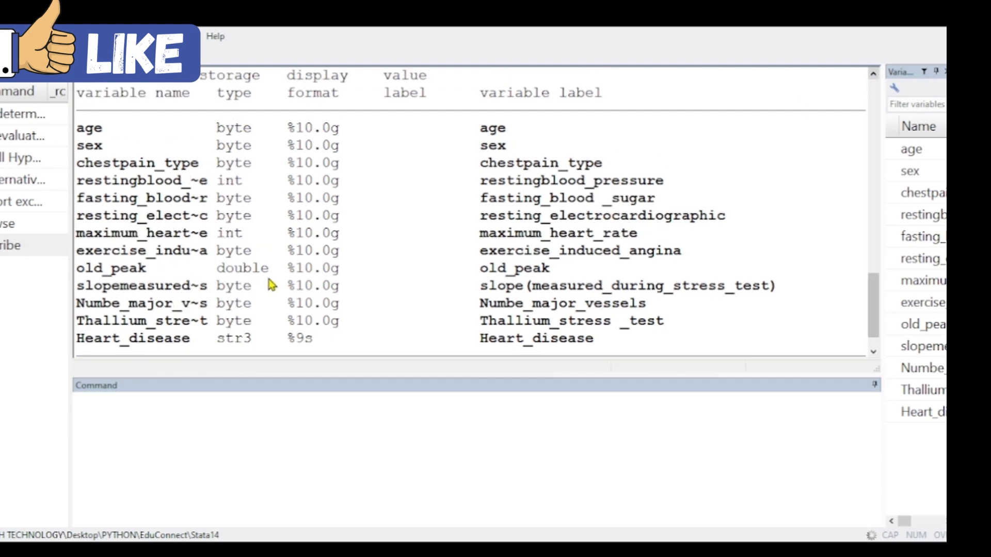
drag(253, 345, 246, 345)
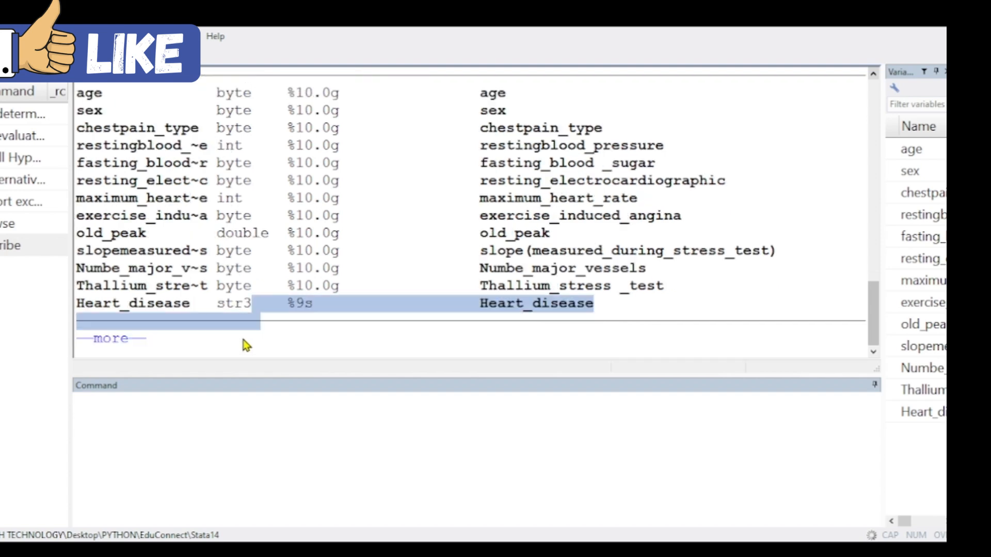
click(258, 318)
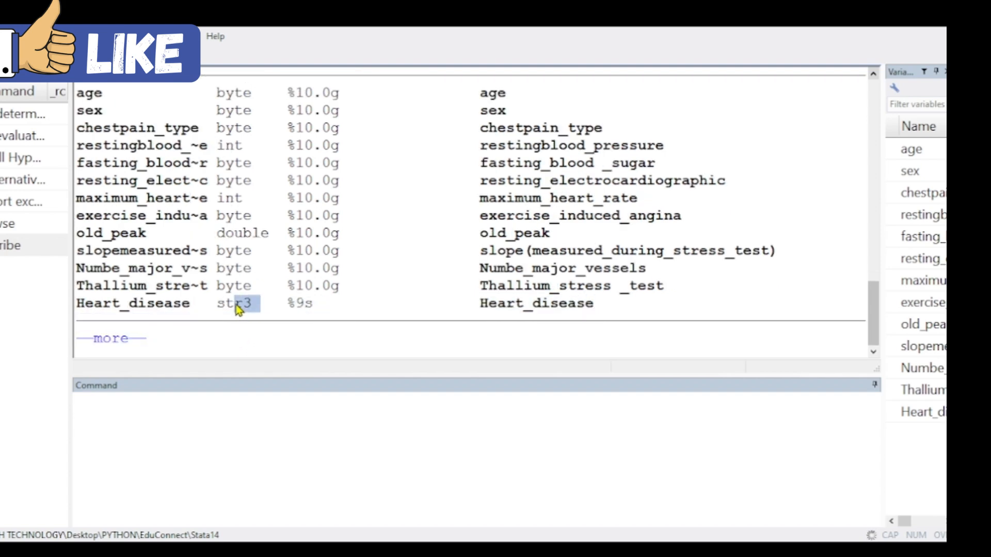
drag(237, 309, 222, 308)
- Switch to the DATA TYPES document in Word and review the categorical, numerical, discrete and continuous variable definitions
key(alt+Tab)
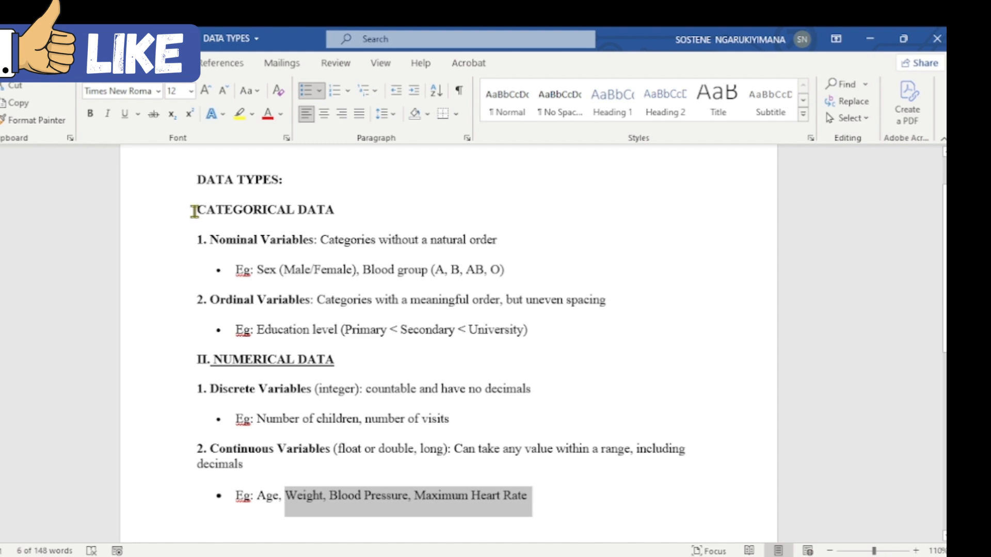
drag(195, 212, 333, 211)
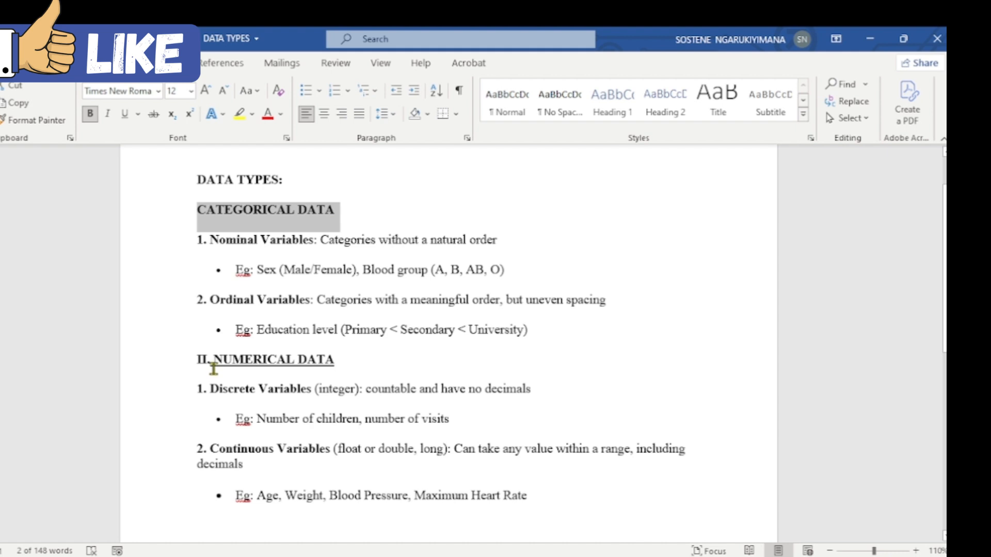
drag(213, 364, 333, 363)
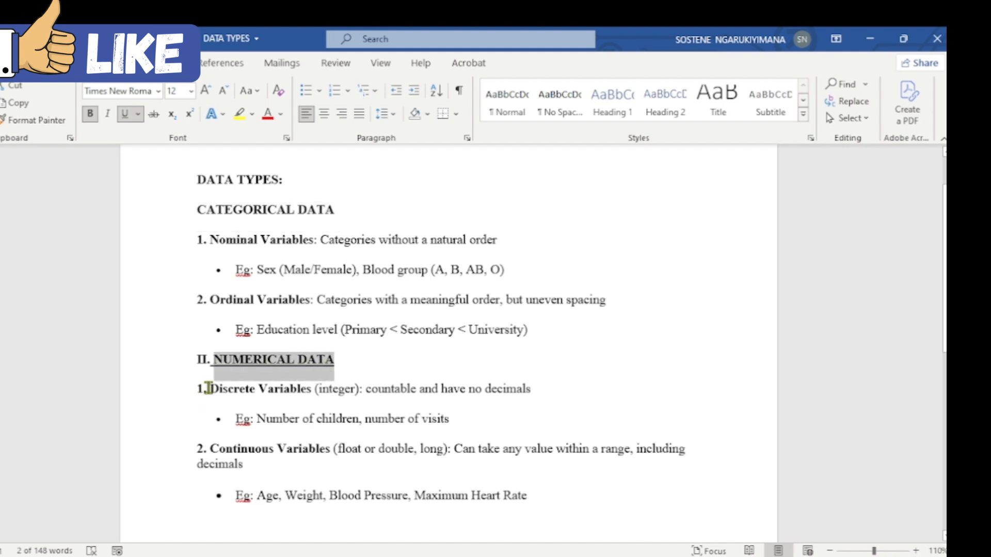
drag(207, 388, 313, 392)
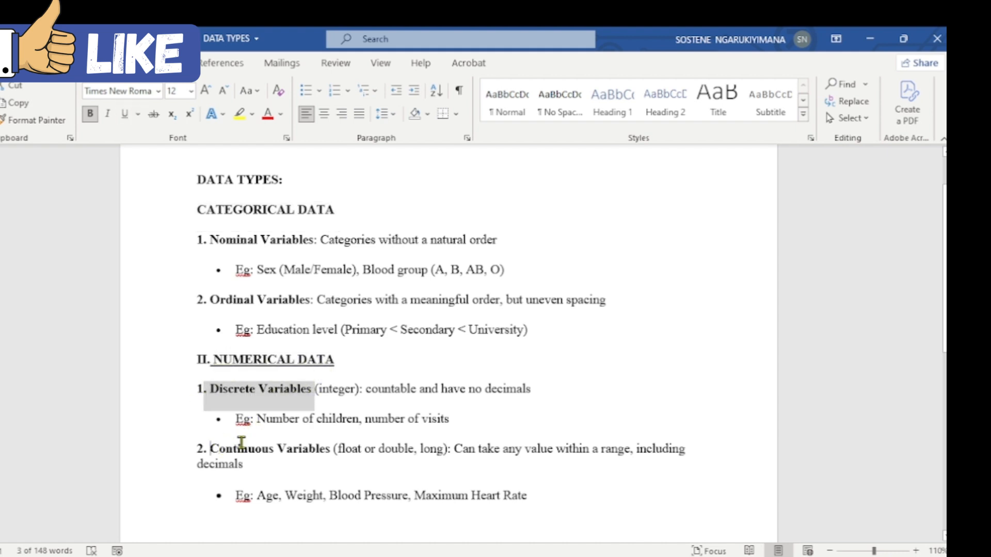
drag(211, 448, 321, 444)
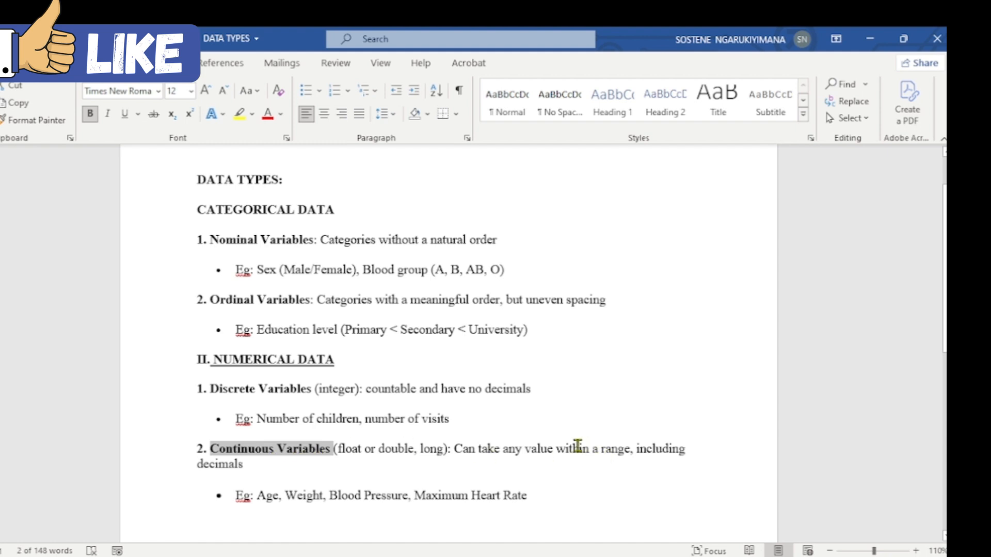
drag(557, 448, 649, 450)
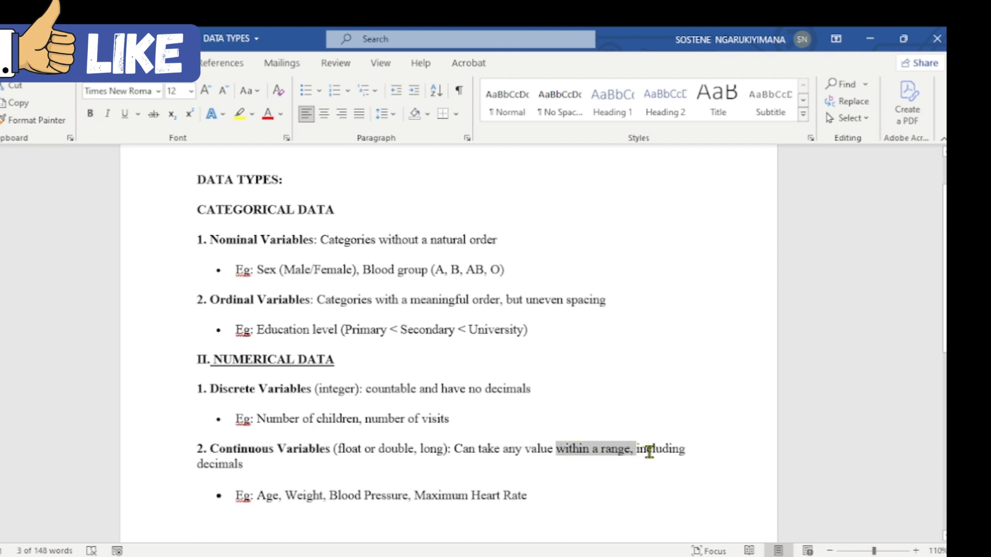
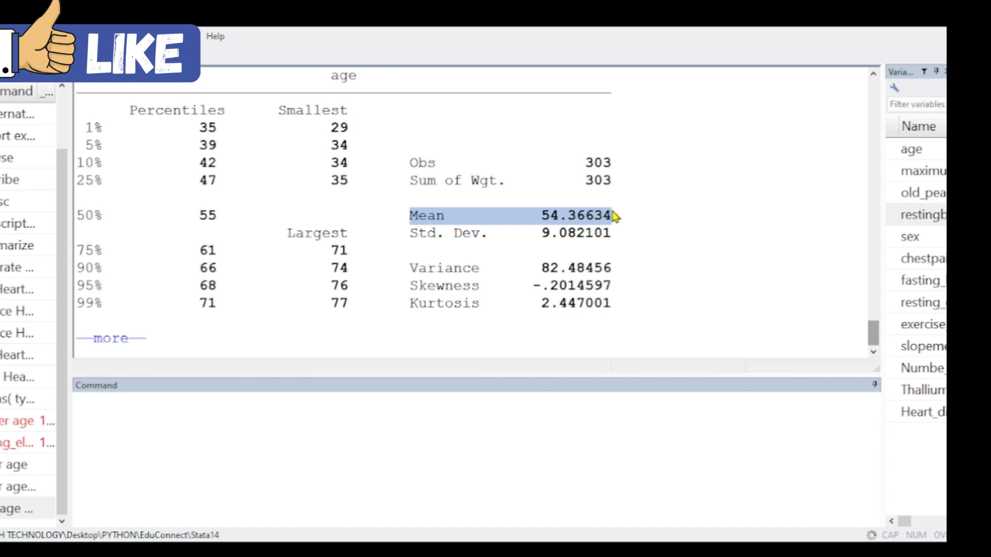
- Examine the standard deviation, variance, skewness and kurtosis in the detailed summary of age
drag(410, 234, 609, 233)
click(411, 268)
drag(411, 268, 602, 261)
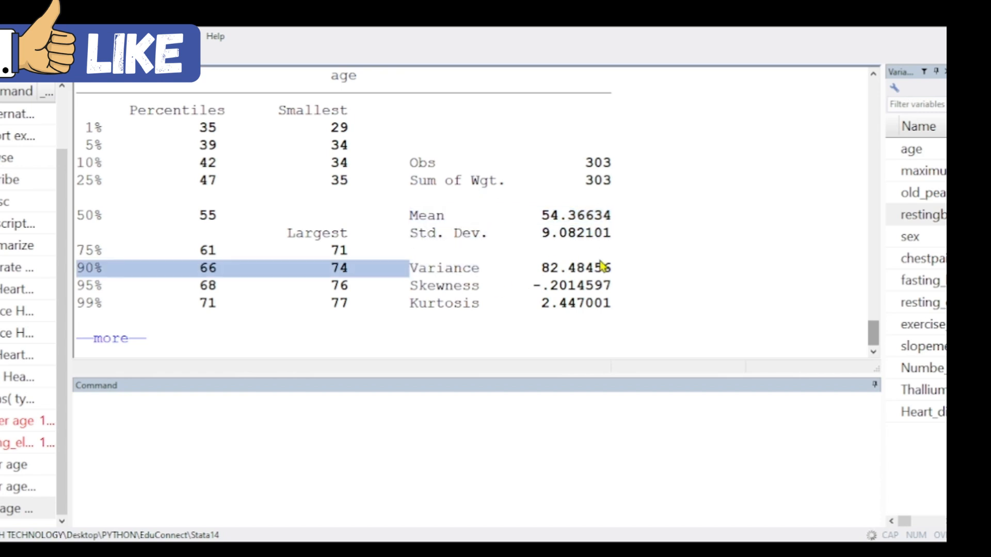
drag(412, 286, 608, 277)
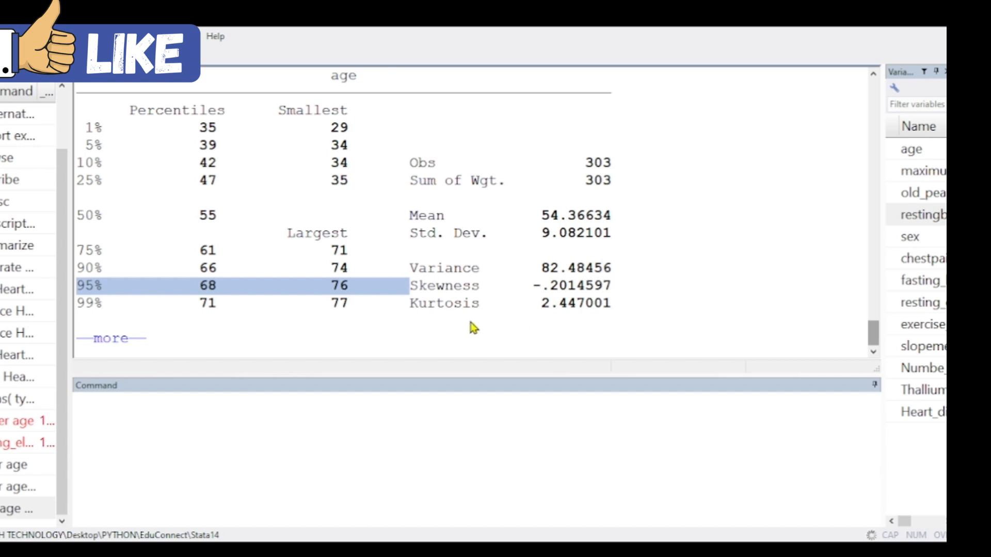
drag(413, 305, 589, 307)
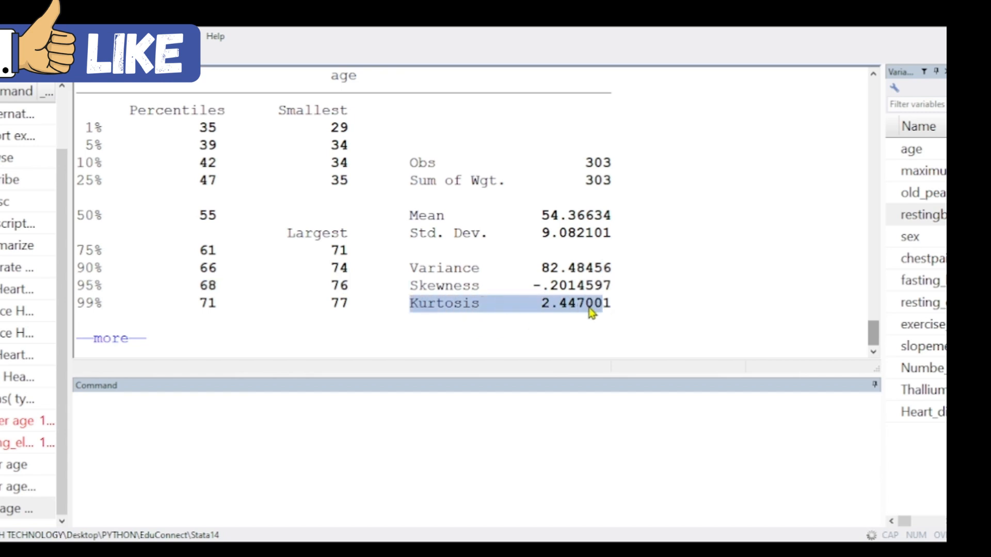
drag(413, 287, 618, 291)
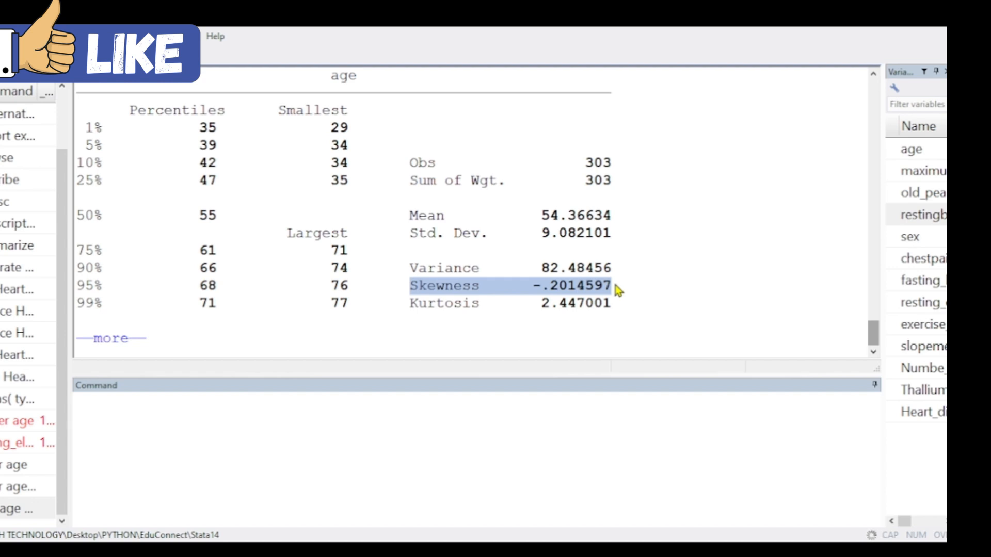
drag(402, 304, 556, 324)
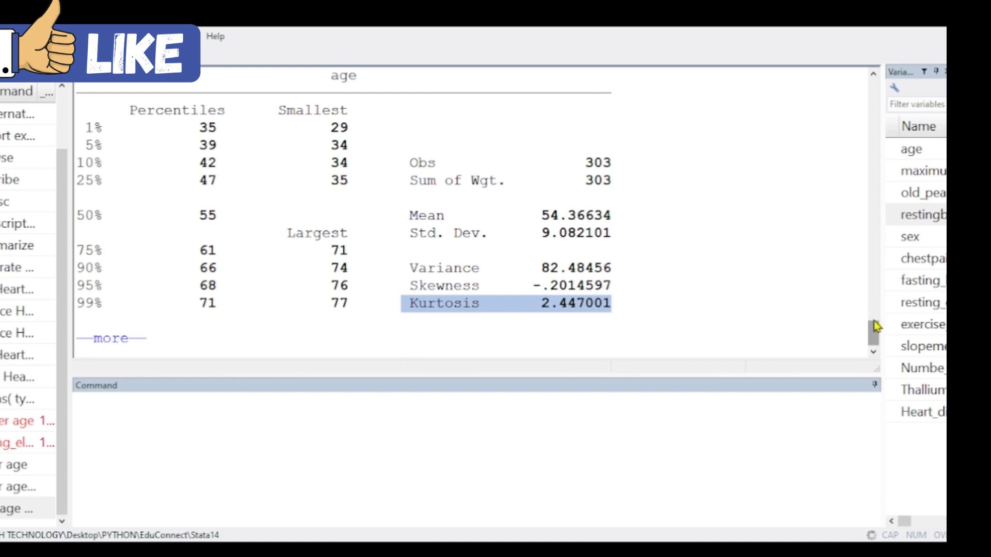
click(774, 238)
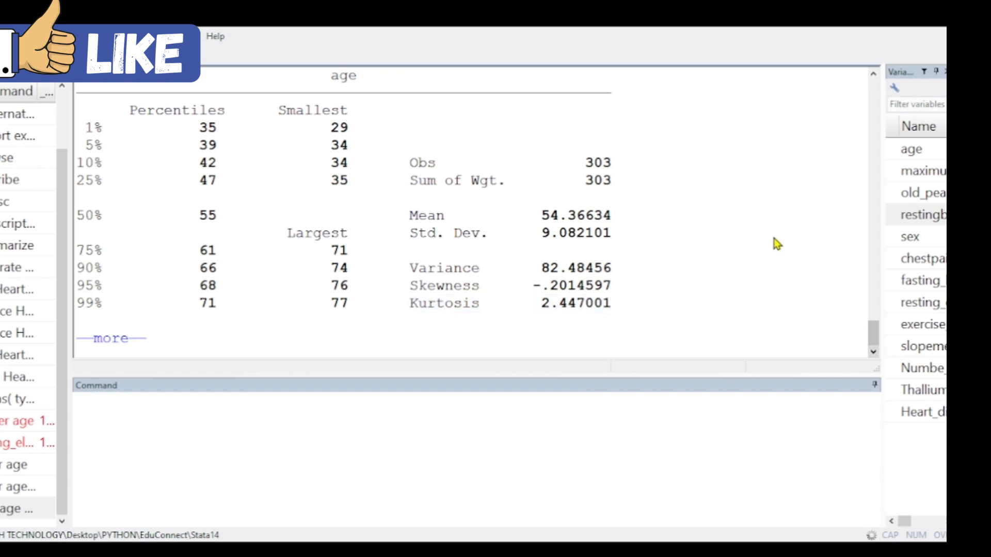
- Page through the rest of the detailed summary, covering maximum_heart_rate, old_peak and resting blood pressure, until the output ends
key(Return)
key(Return)
key(Return)
key(Return)
key(Return)
key(Return)
key(Return)
key(Return)
key(Return)
key(Return)
key(Return)
key(Return)
key(Return)
key(Return)
key(Return)
key(Return)
key(Return)
key(Return)
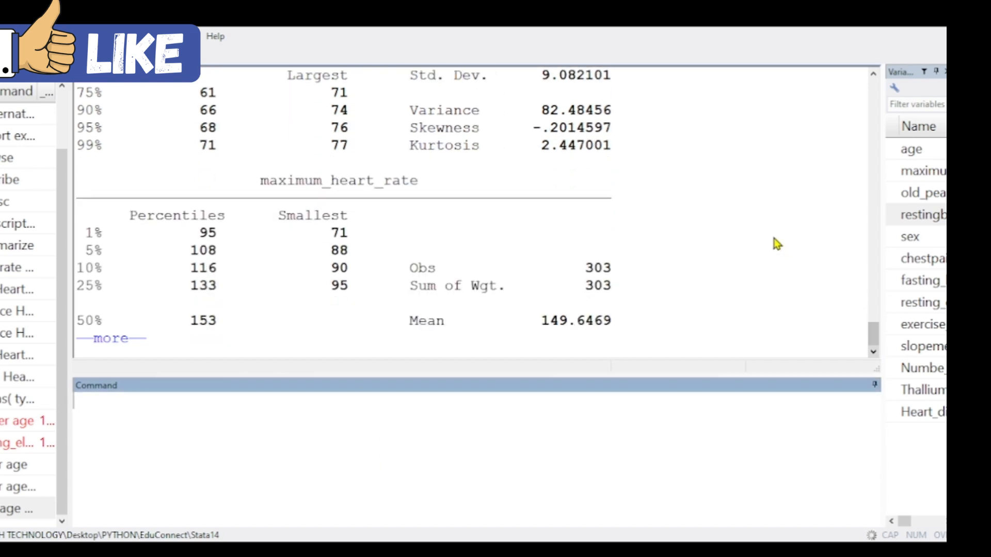
key(Return)
key(Return)
key(Return)
key(Return)
key(Return)
key(Return)
key(Return)
key(Return)
key(Return)
key(Return)
key(Return)
key(Return)
key(Return)
key(Return)
key(Return)
key(Return)
key(Return)
key(Return)
key(Return)
key(Return)
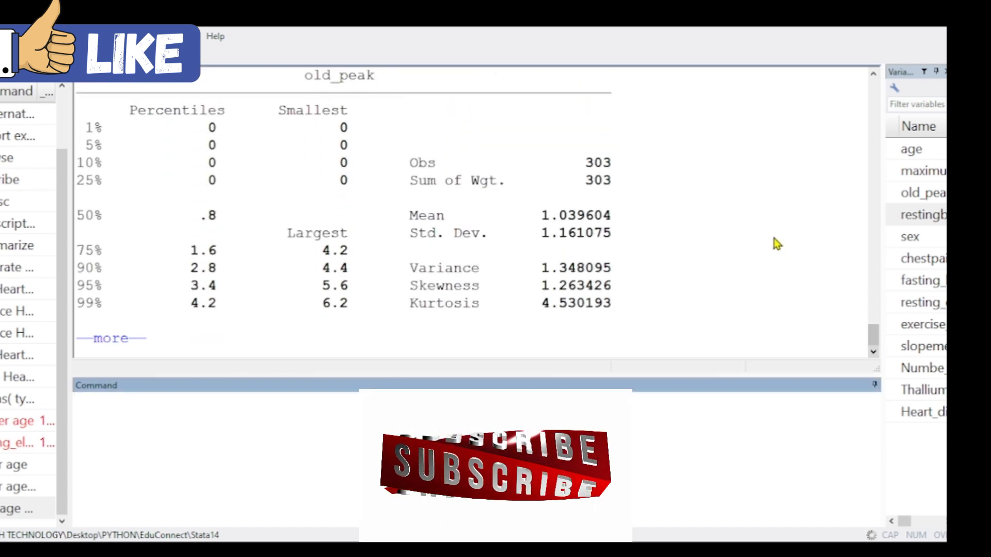
key(Return)
key(Return)
key(Return)
key(Return)
key(Return)
key(Return)
key(Return)
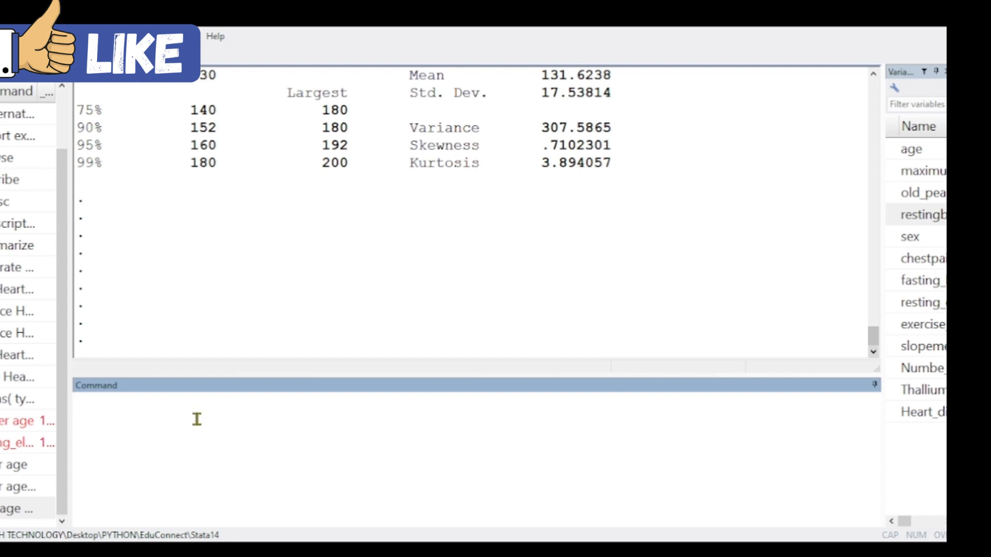
- Tabulate the frequencies of chestpain_type with the tab command
text(tab)
double_click(891, 262)
key(Return)
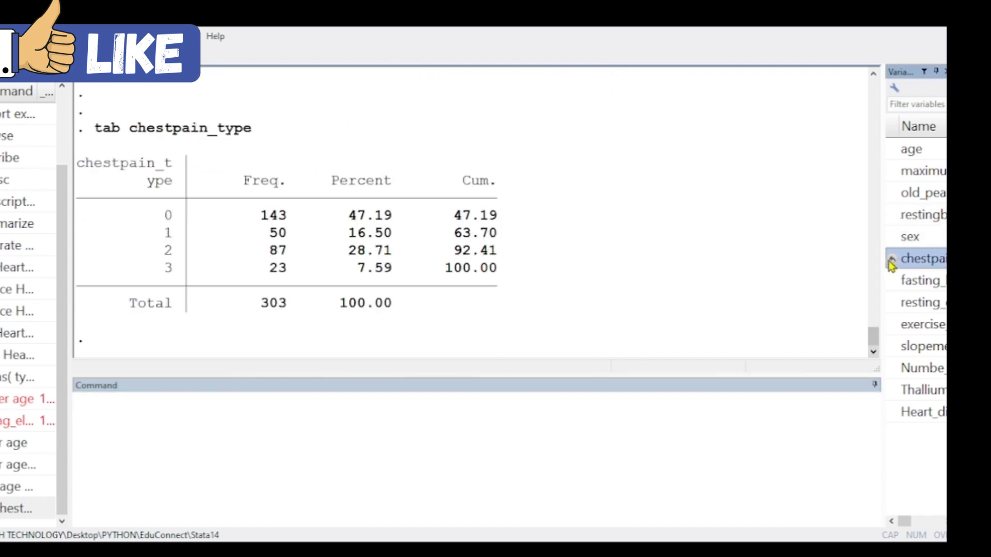
- Examine category codes 0 to 3 in the chestpain_type frequency table
click(175, 221)
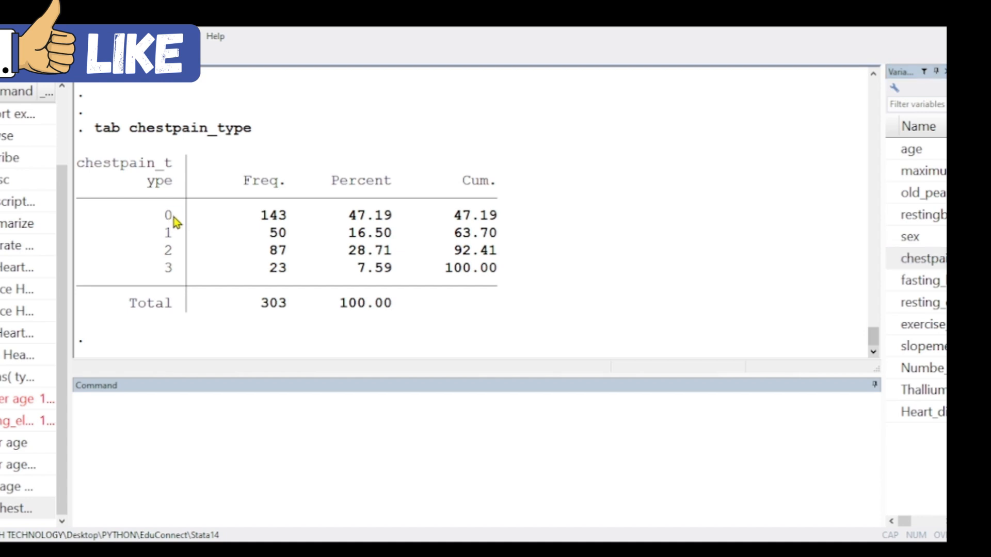
double_click(162, 235)
double_click(168, 250)
drag(172, 269, 166, 215)
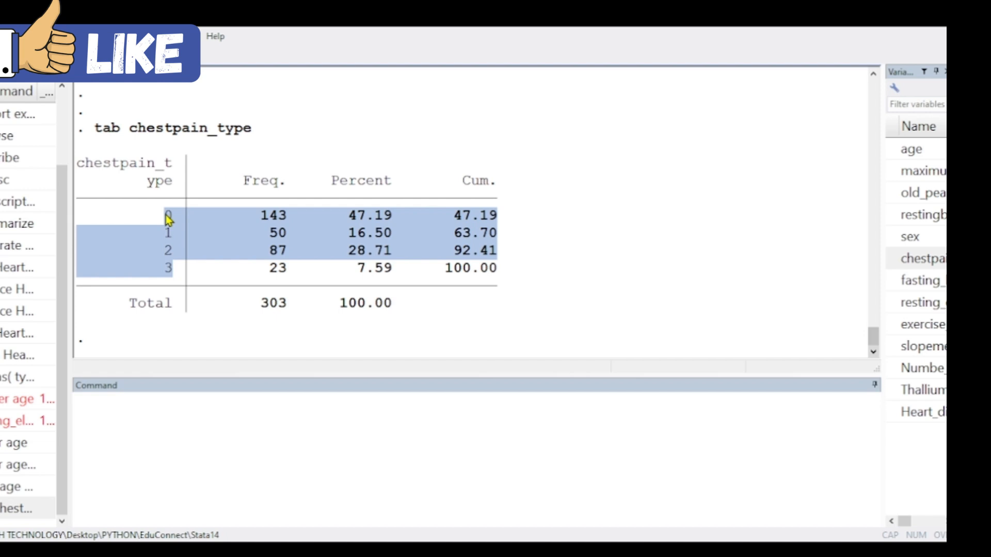
click(171, 216)
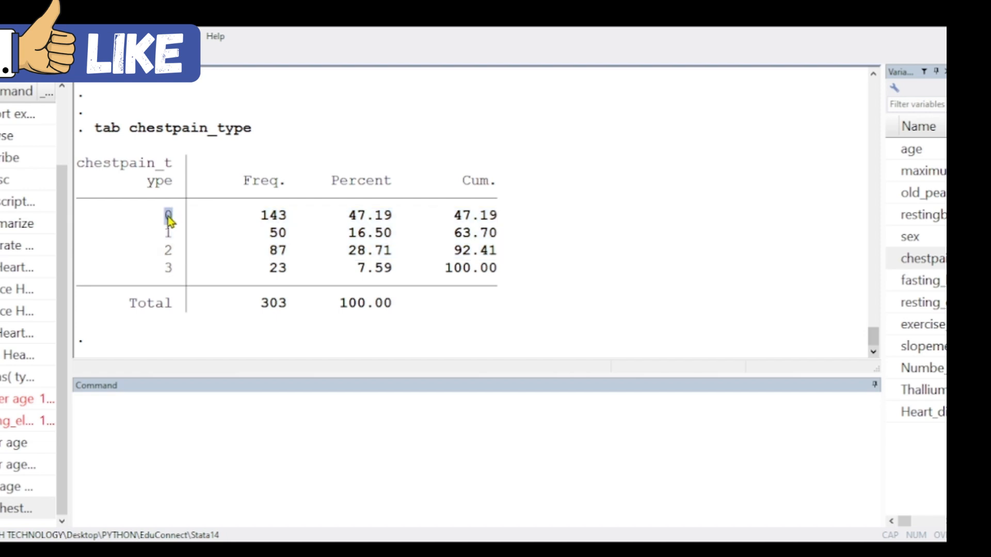
drag(172, 215, 162, 276)
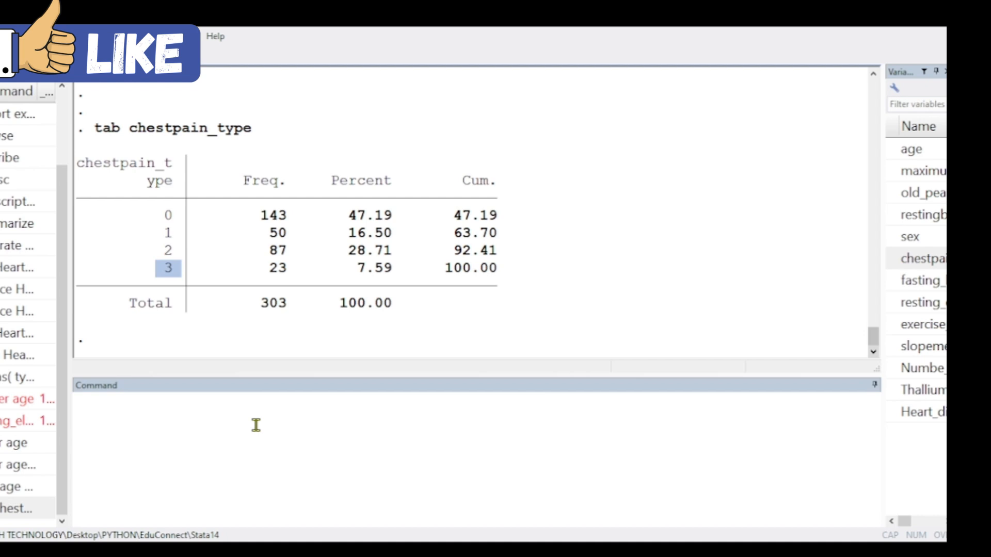
- Tabulate the frequencies of fasting_blood_sugar with the tab command
text(ta)
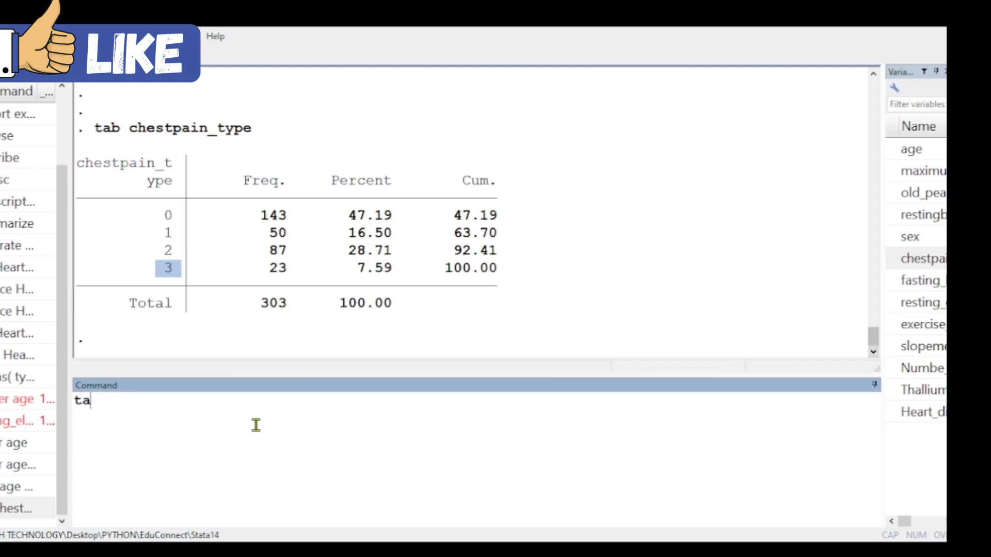
text(b)
double_click(894, 281)
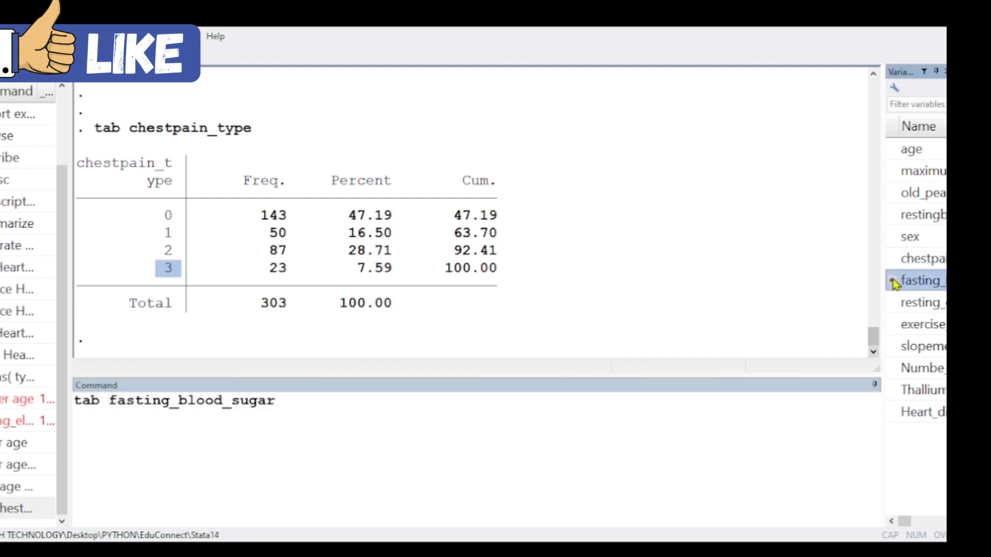
key(Return)
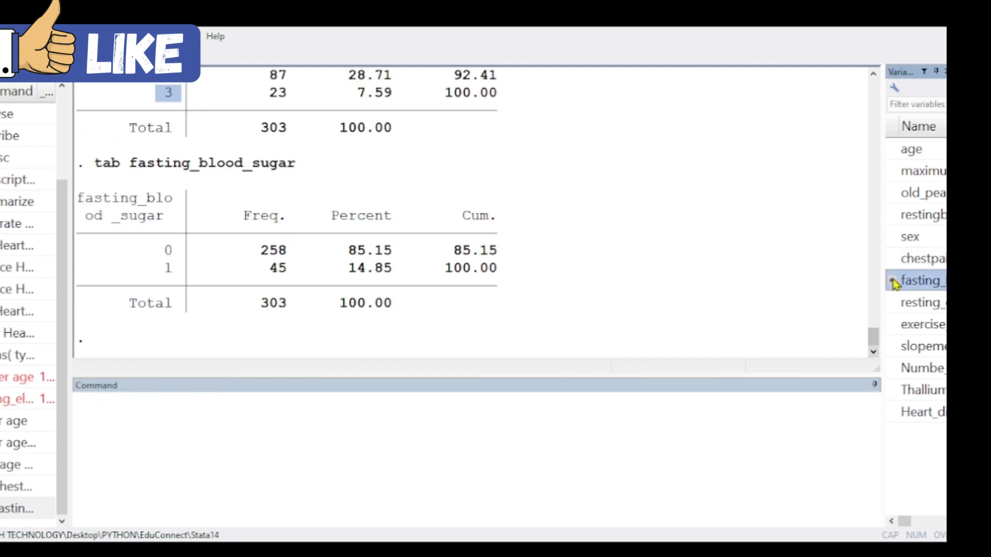
- Tabulate the frequencies of slopemeasured_during_stress_tes with the tab command
click(455, 428)
text(tab)
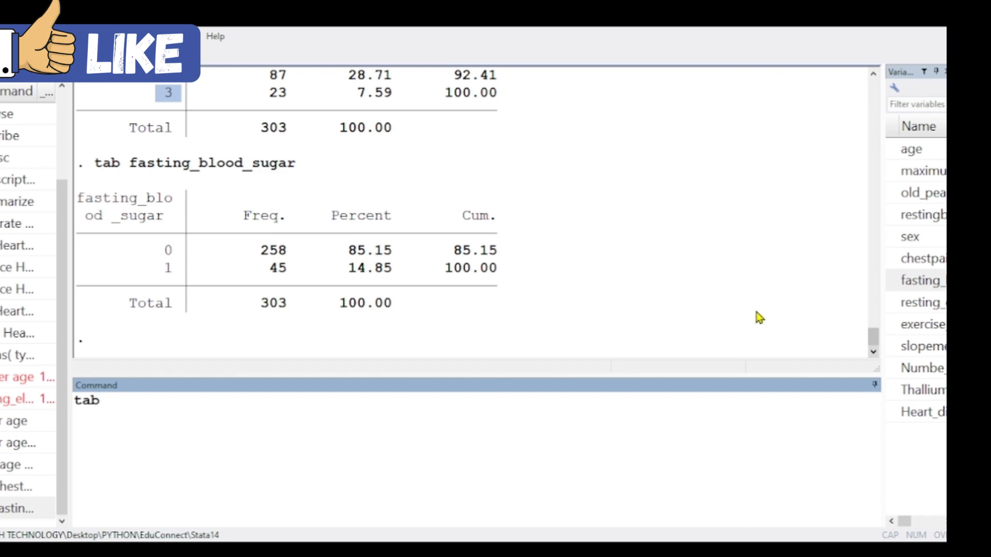
click(893, 349)
key(Return)
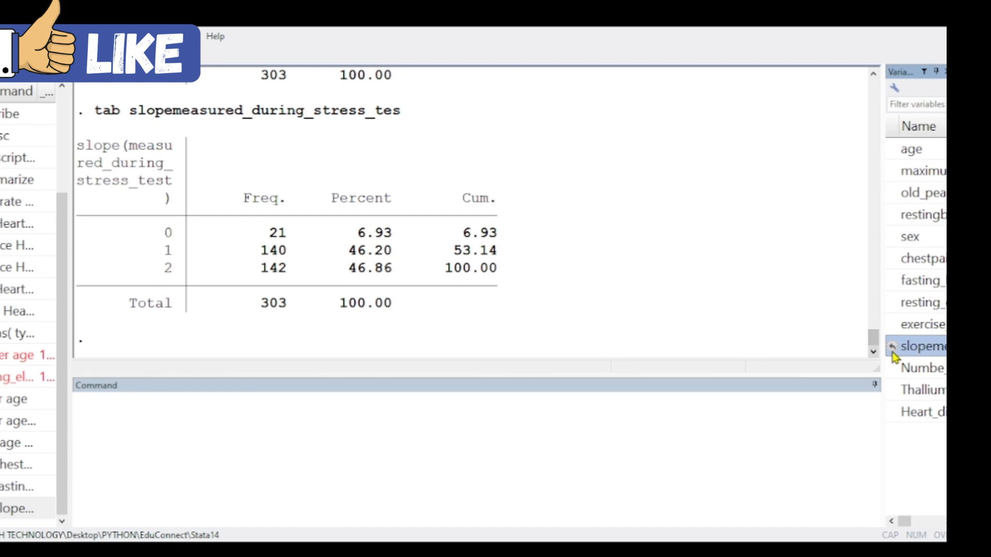
click(893, 354)
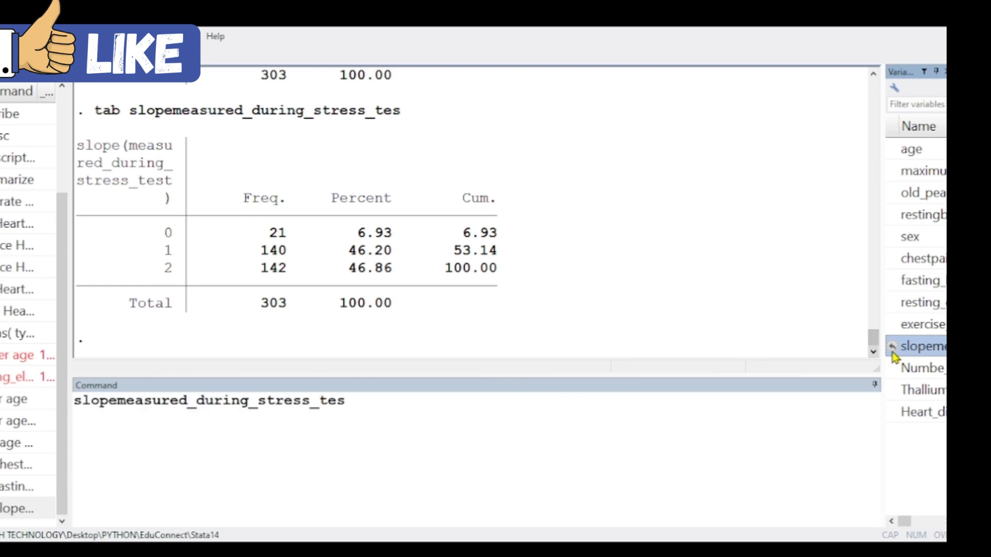
- Replace the leftover variable name in the command line with the comment "* bivariate analysis" and submit it
drag(384, 401, 75, 407)
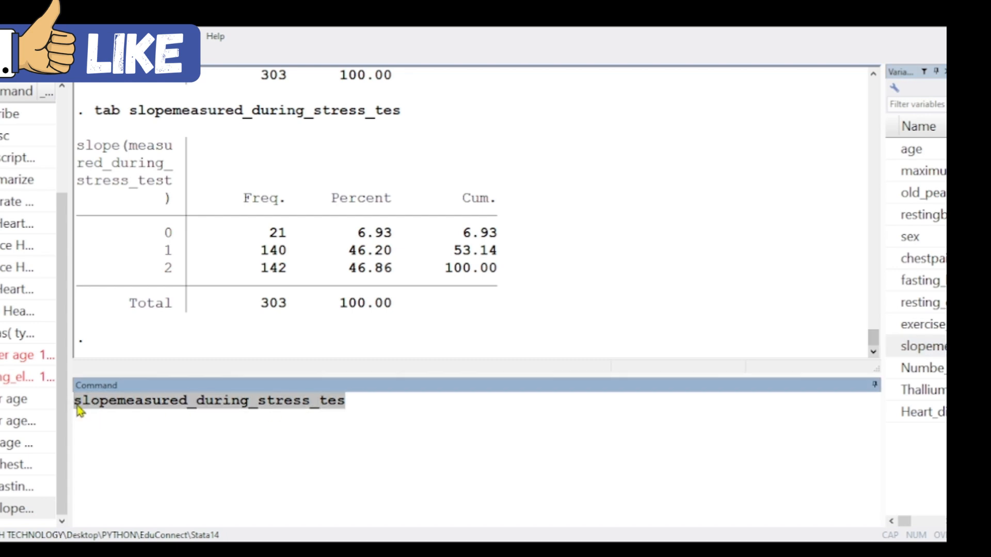
text(* bivariate)
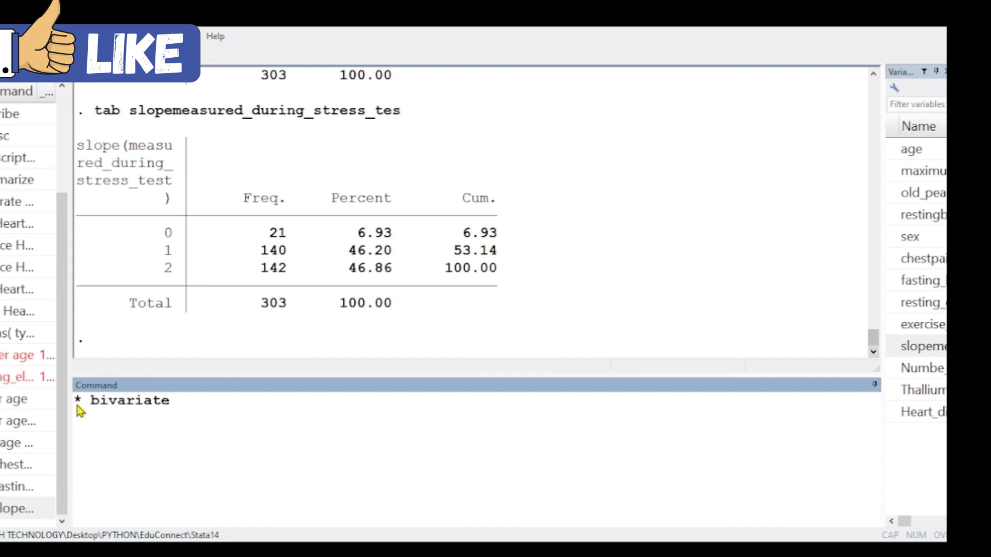
text( analysis)
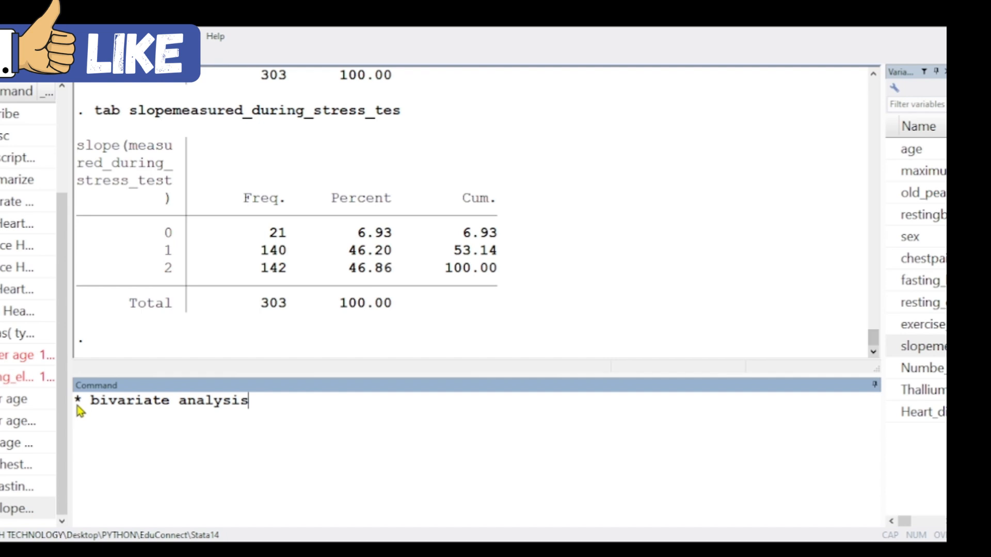
key(Return)
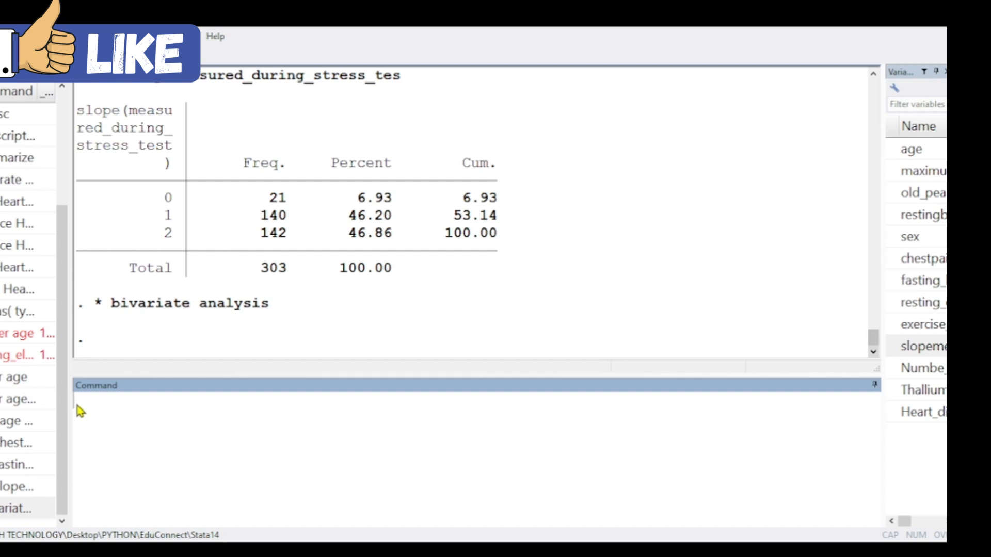
- Cross-tabulate Heart_disease_num against age with the tab command and page through the output to its end
text(tab Heart_disease_num age)
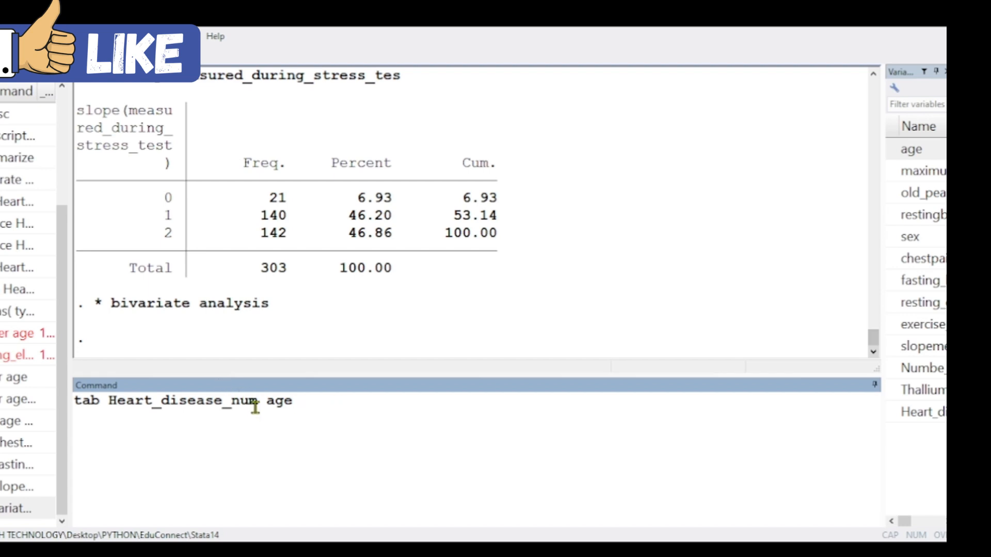
drag(258, 402, 111, 398)
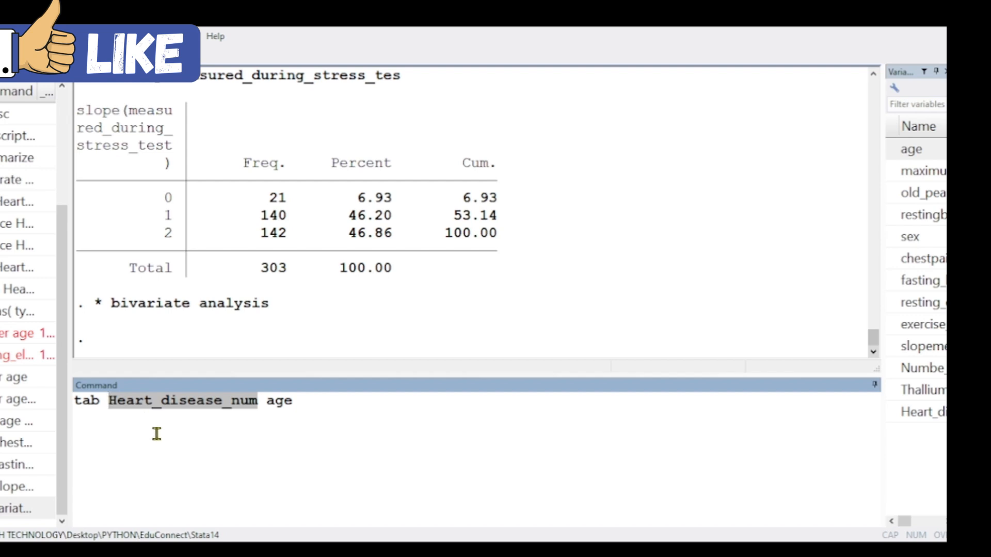
key(Return)
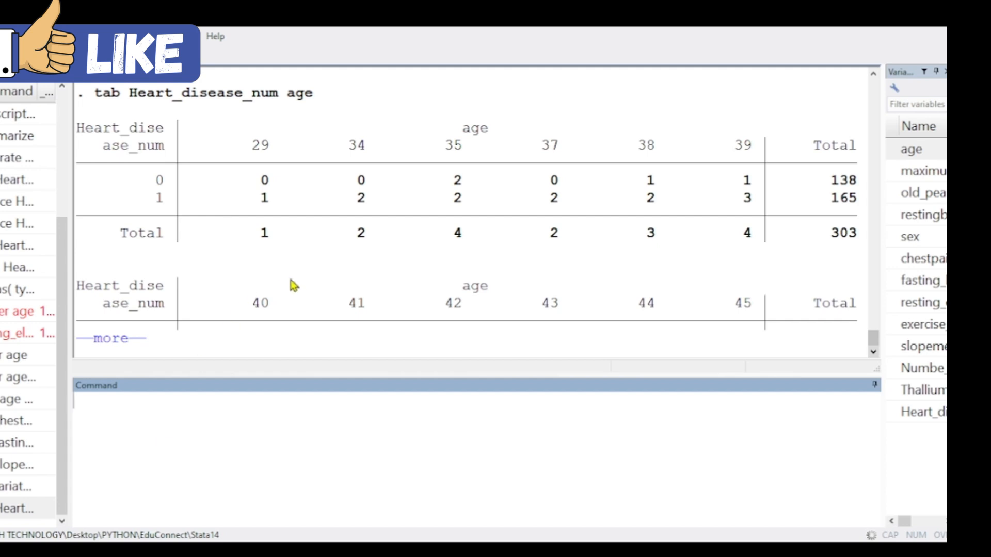
scroll(344, 210, down, 5)
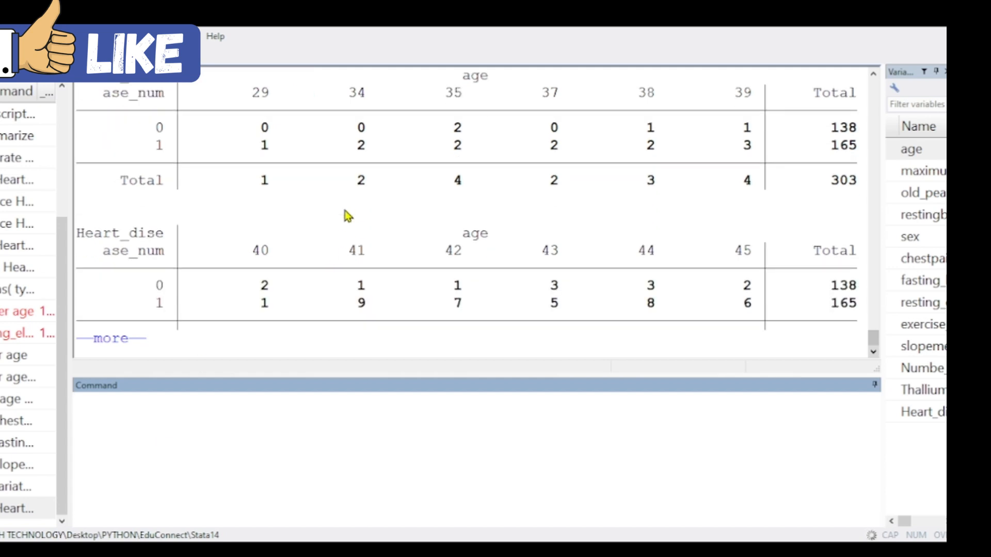
scroll(347, 216, down, 4)
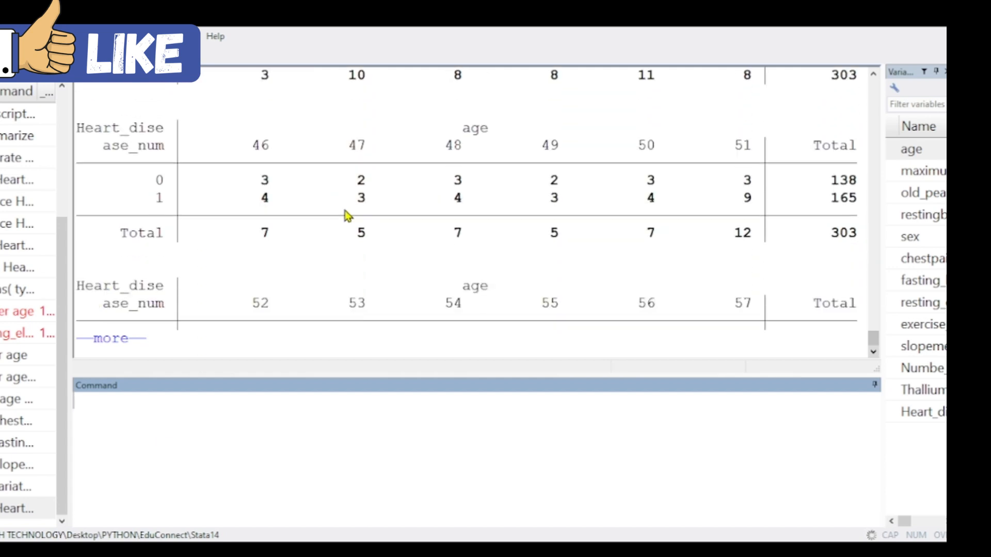
scroll(347, 216, down, 5)
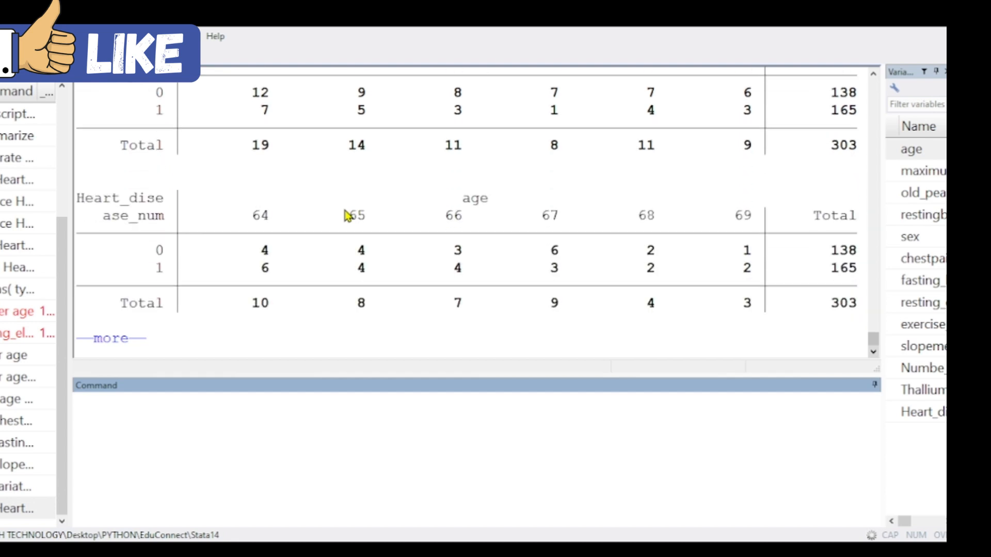
key(Return)
key(Return)
key(Return)
key(Return)
key(Return)
key(Return)
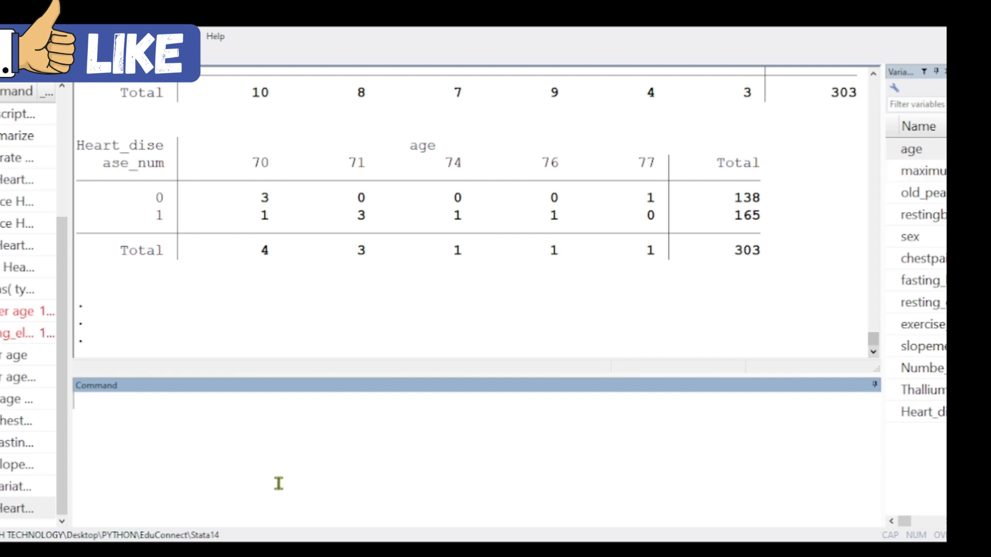
click(904, 151)
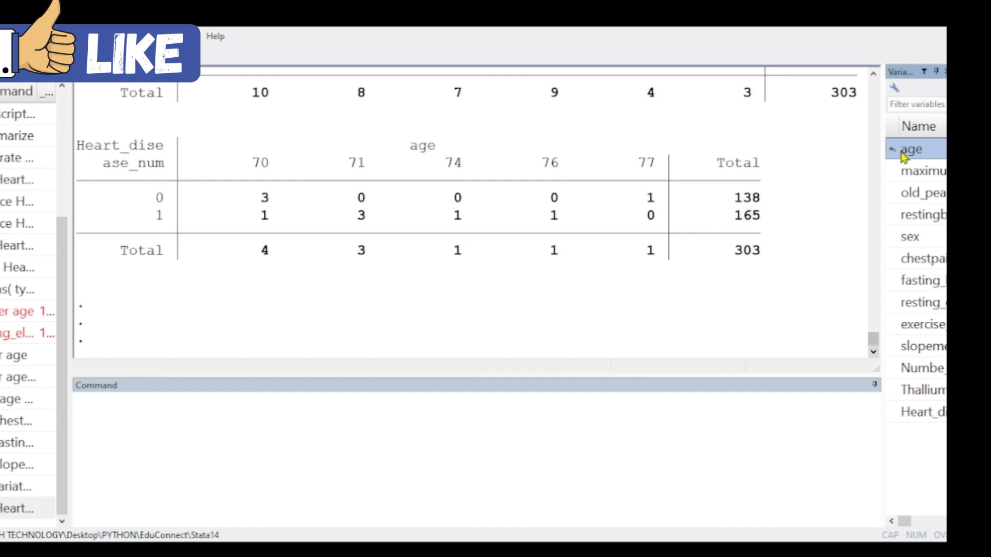
mouse_move(872, 342)
mouse_down()
mouse_move(873, 290)
mouse_move(872, 356)
mouse_up()
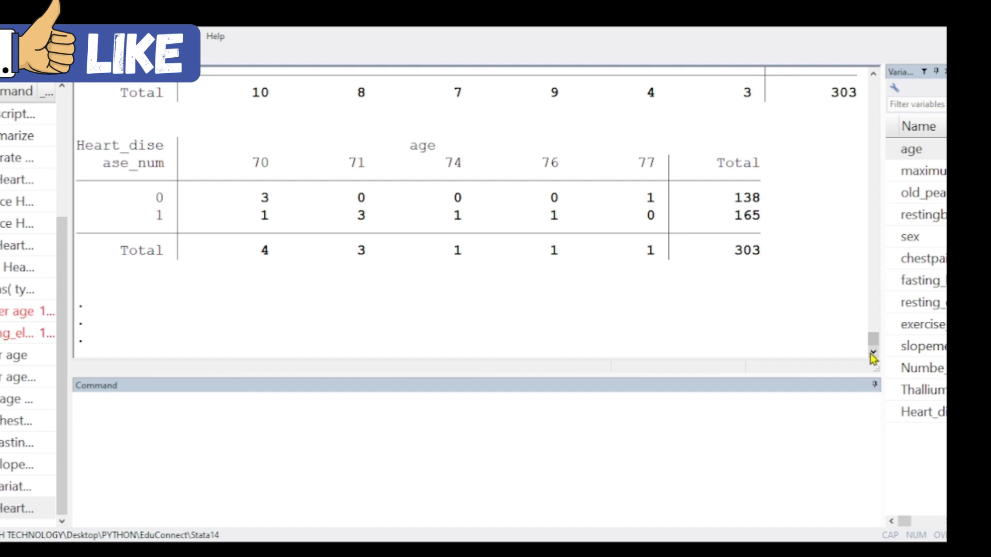
click(247, 442)
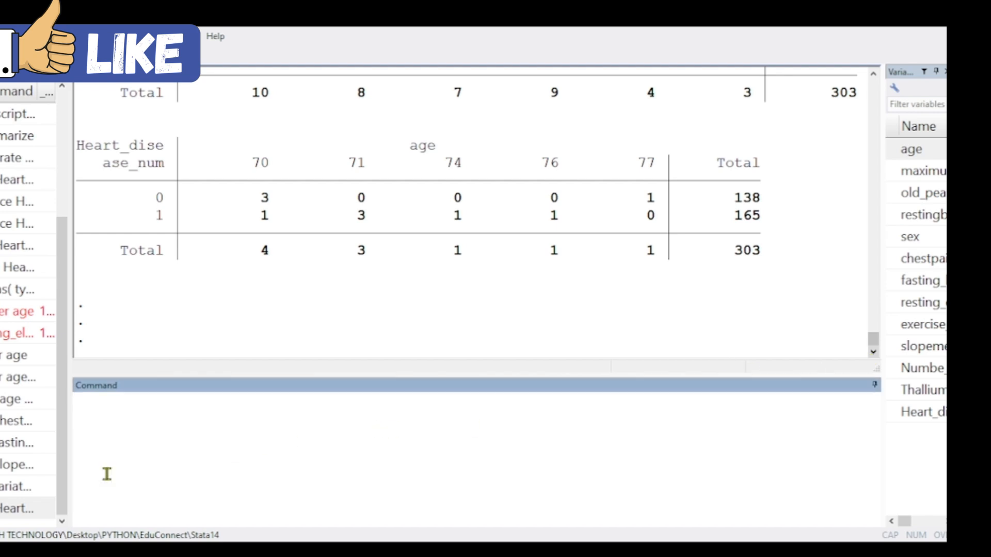
- Reuse the previous tab command to cross-tabulate Heart_disease_num against resting_electrocardiographic, and look over the resulting table
click(5, 511)
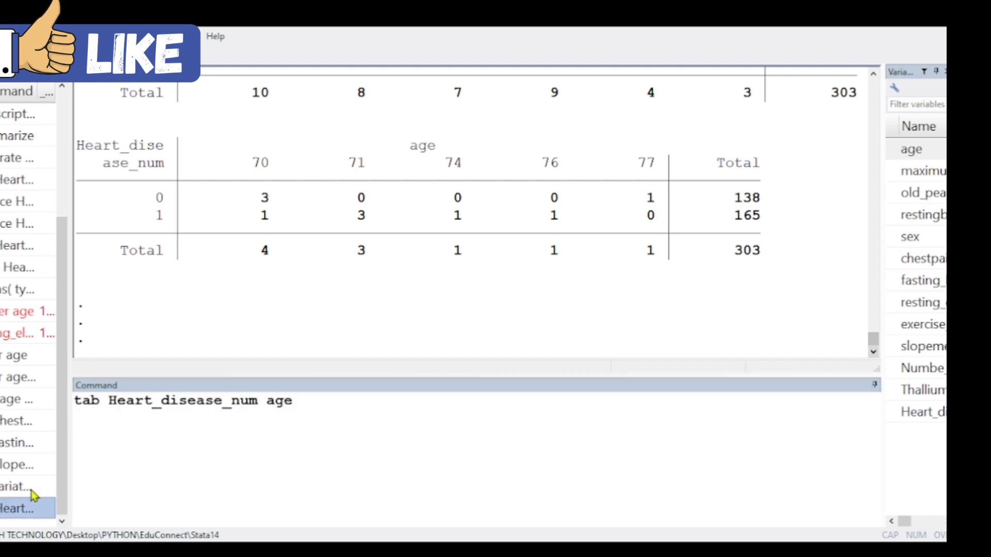
double_click(270, 404)
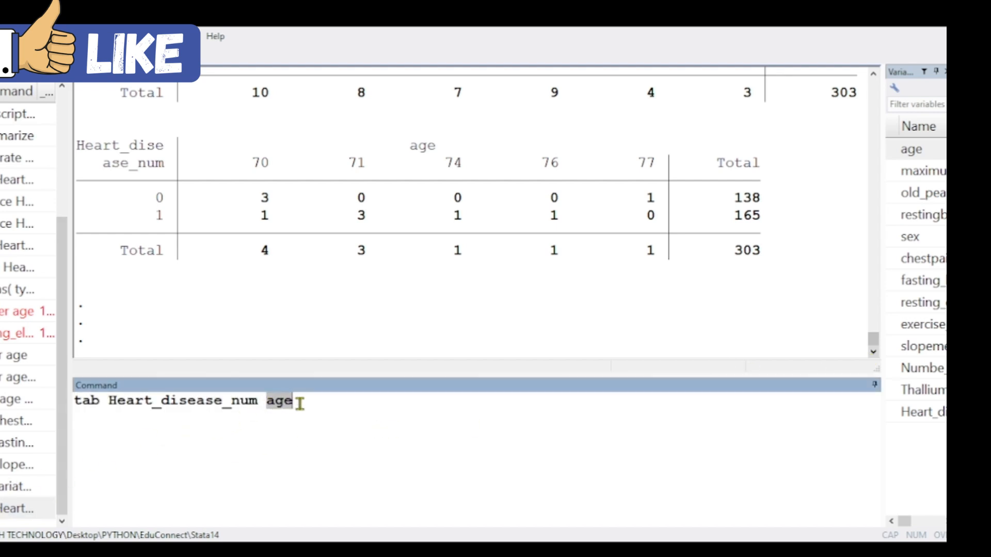
double_click(899, 308)
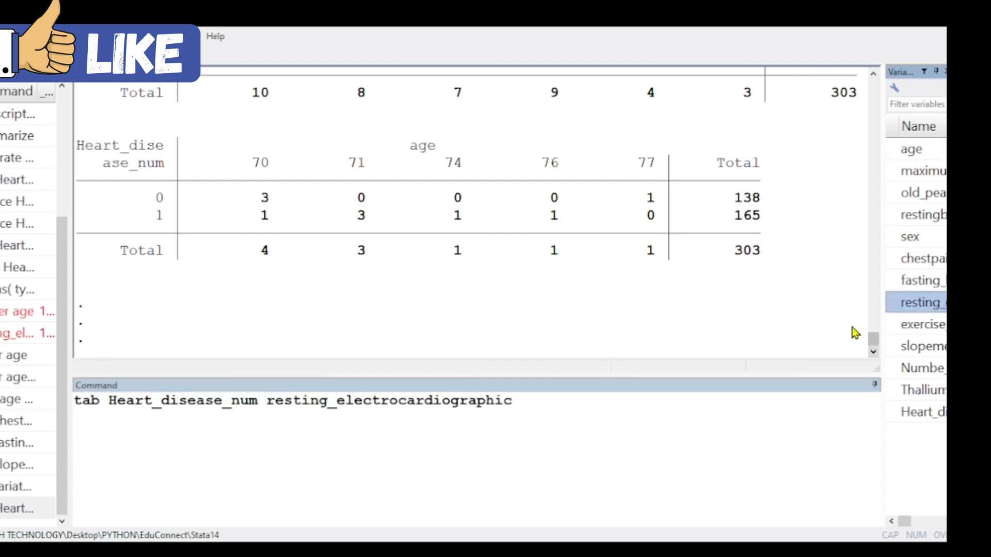
key(Return)
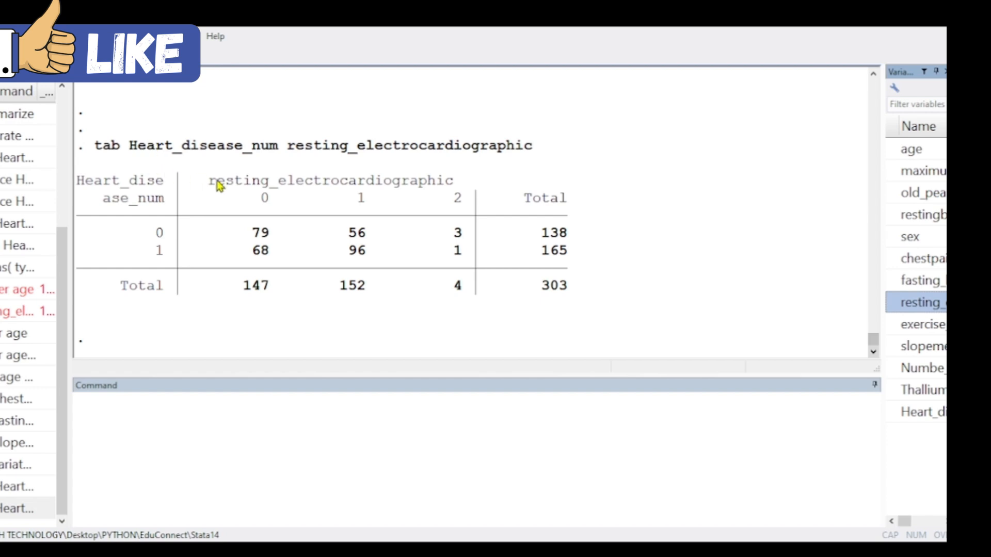
drag(216, 186, 490, 306)
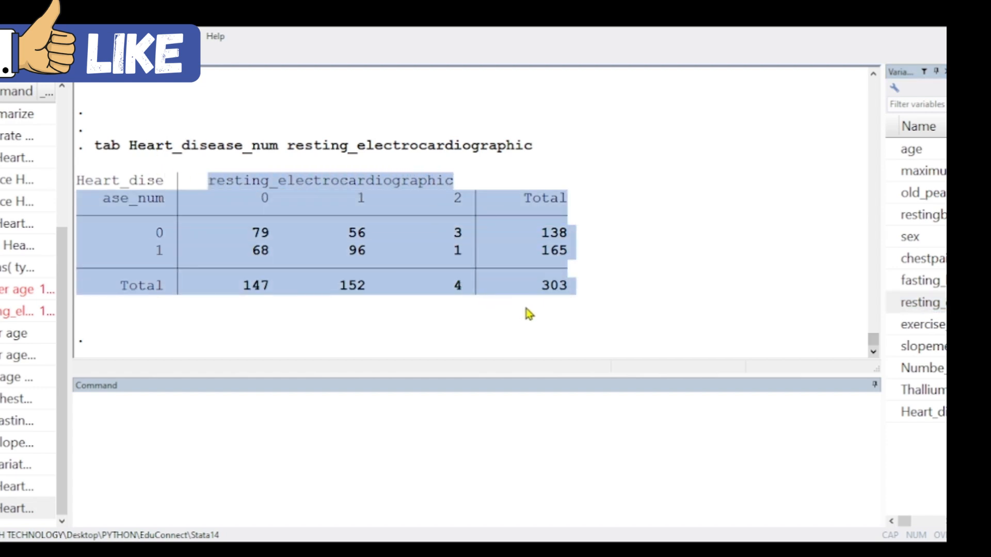
click(377, 206)
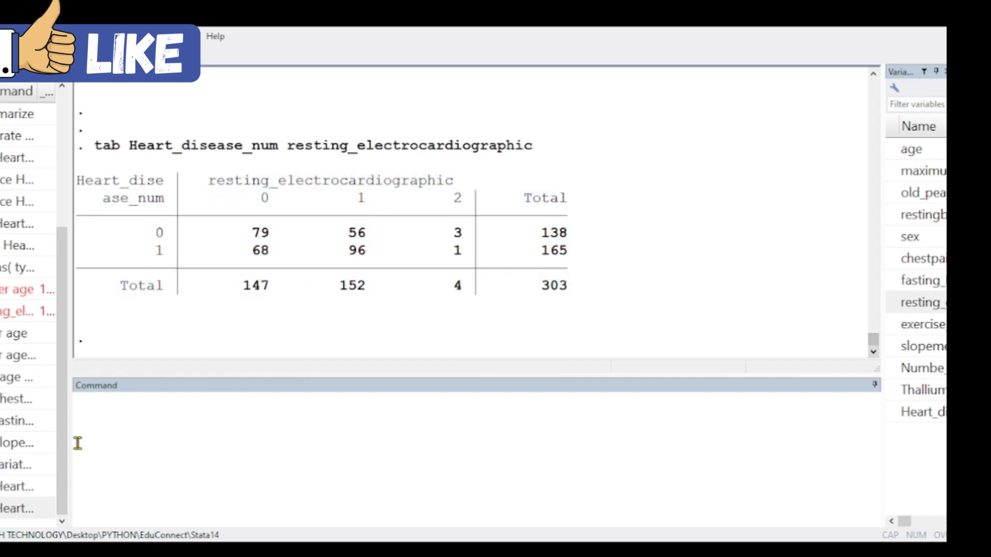
- Recall the last cross-tabulation and run it with chestpain_type as the second variable
click(16, 514)
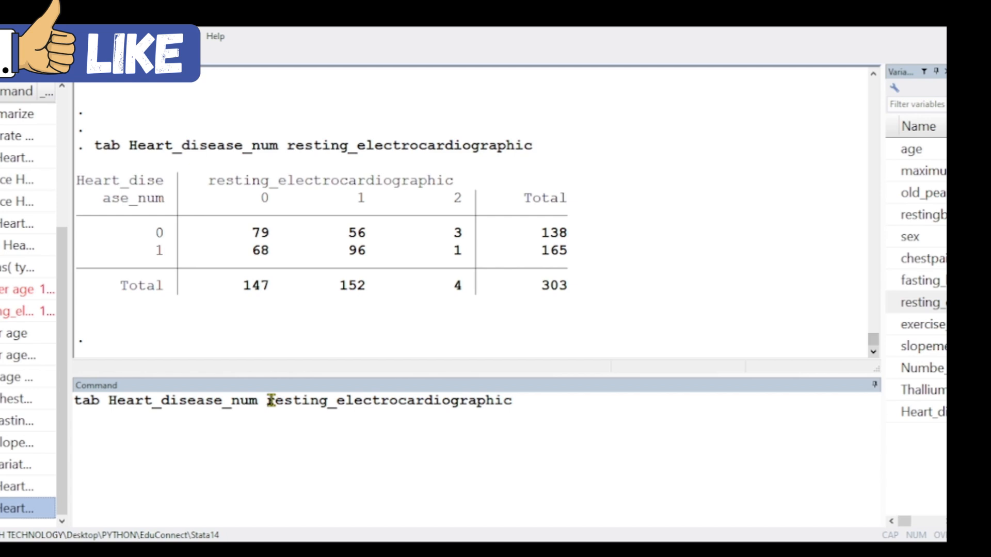
drag(269, 400, 433, 412)
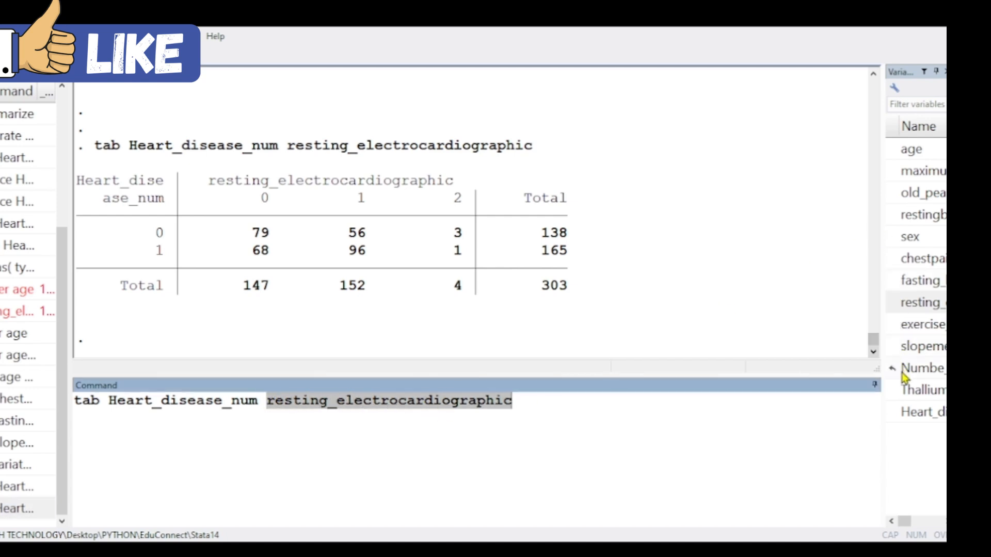
click(897, 264)
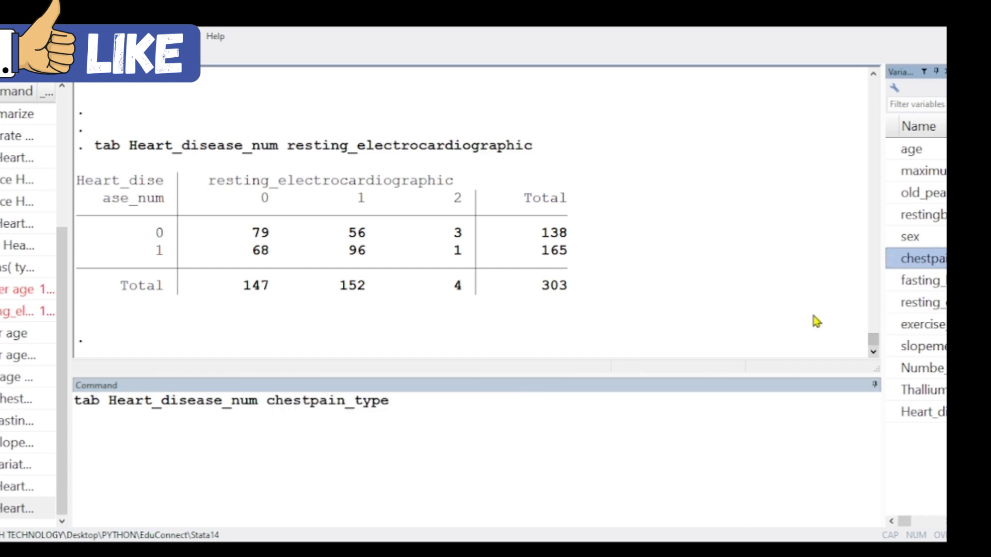
key(Return)
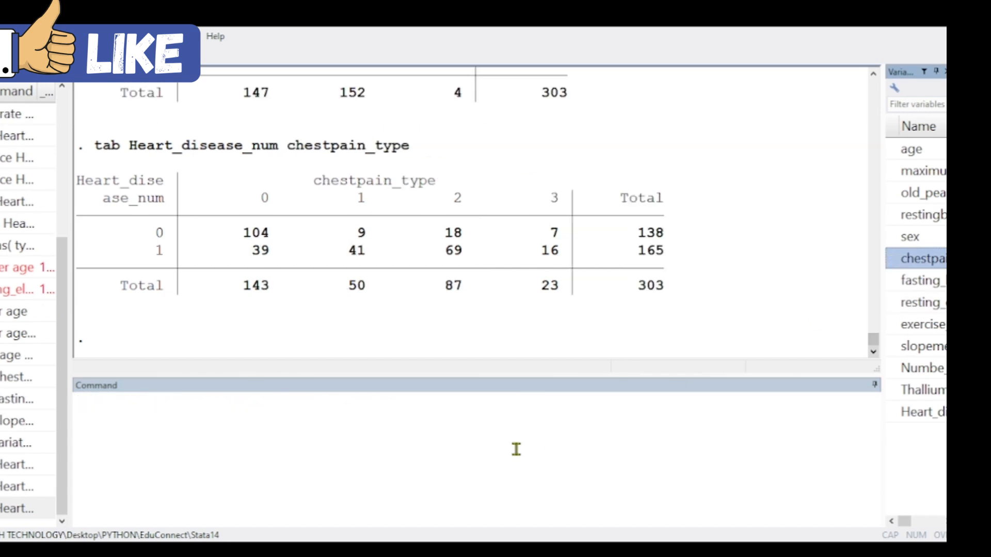
- Rerun the Heart_disease_num by chestpain_type table with the row option and examine the row percentages for both disease groups
click(9, 510)
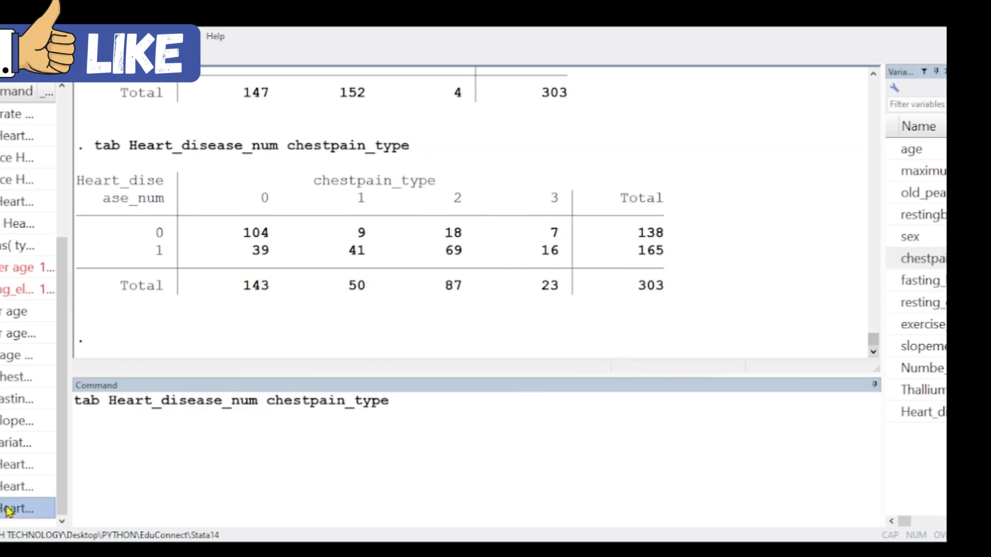
click(397, 413)
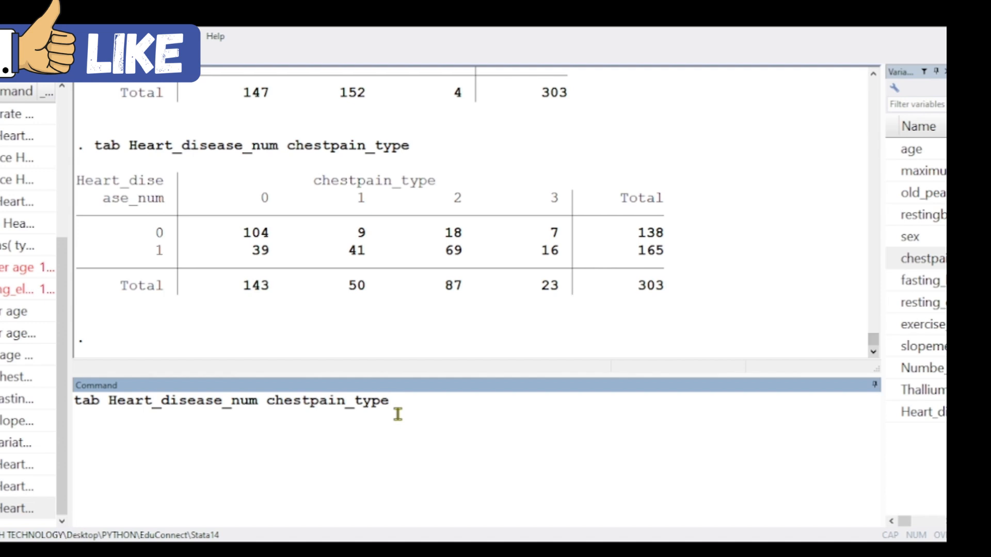
text(,row)
key(Return)
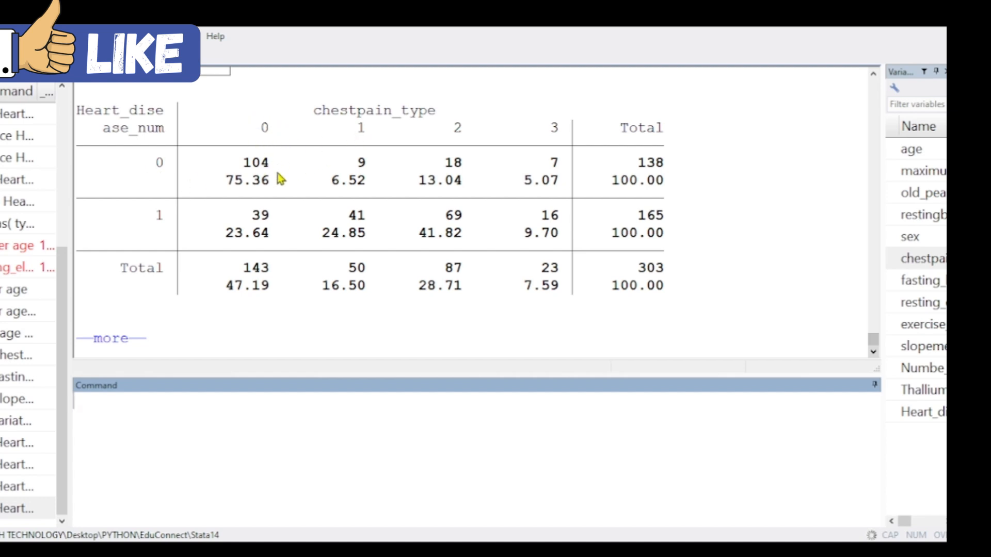
drag(277, 175, 226, 180)
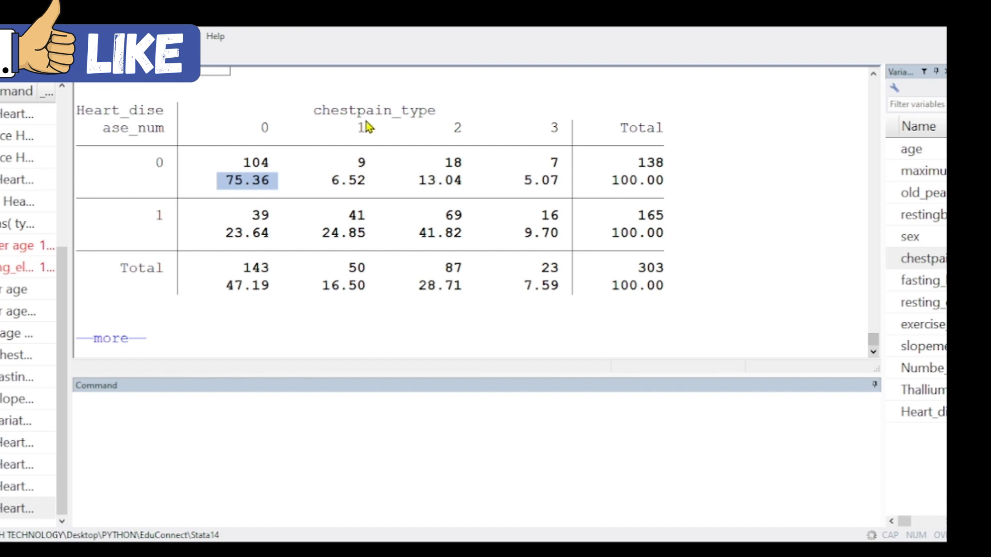
drag(372, 181, 331, 187)
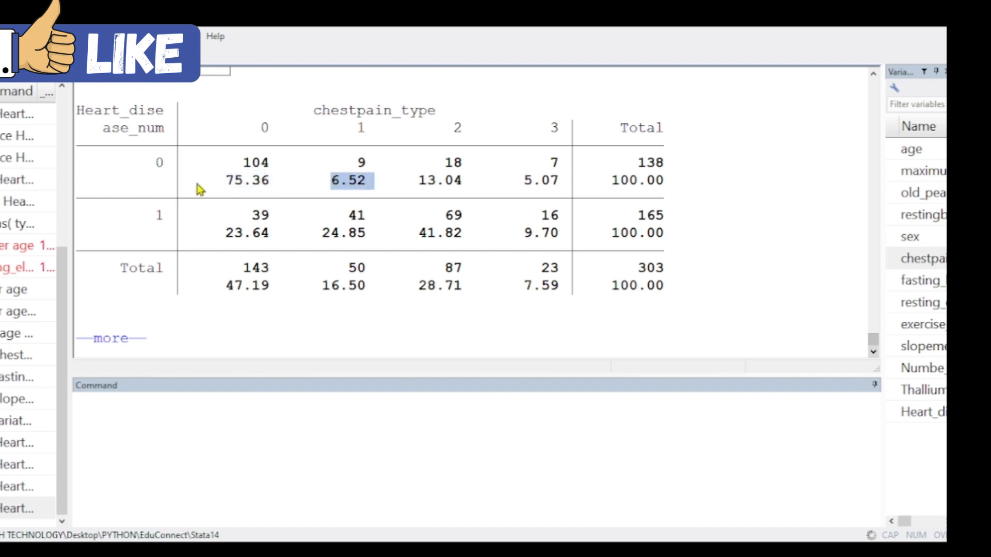
drag(172, 221, 139, 221)
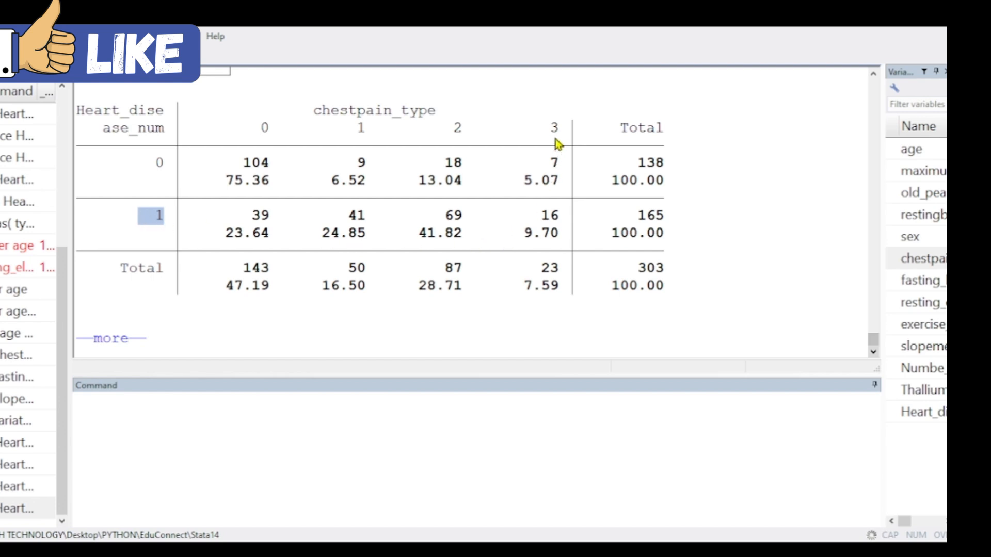
drag(562, 230, 521, 236)
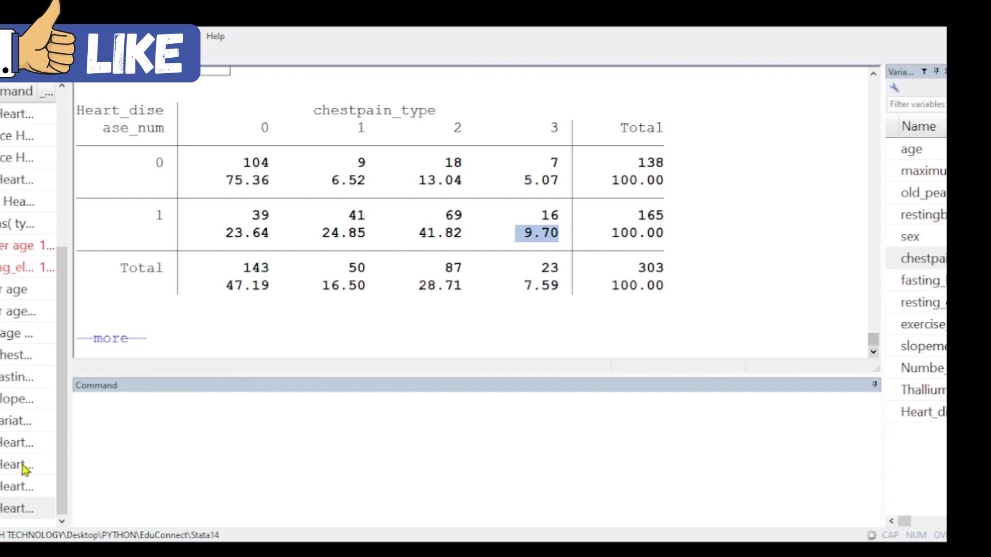
- Rerun the Heart_disease_num by chestpain_type table with the col option instead of row, and examine the column percentages for chest pain type 0
click(3, 510)
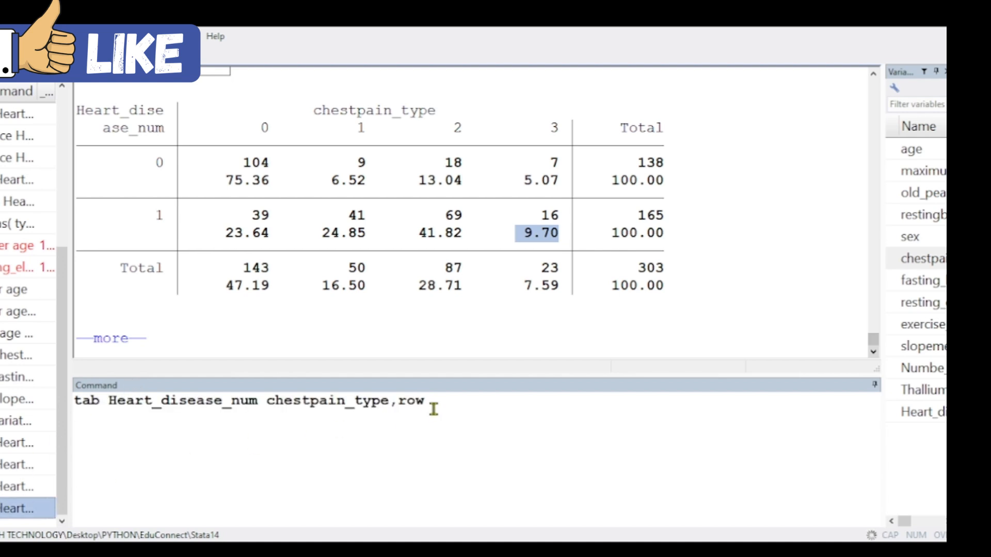
drag(424, 401, 399, 401)
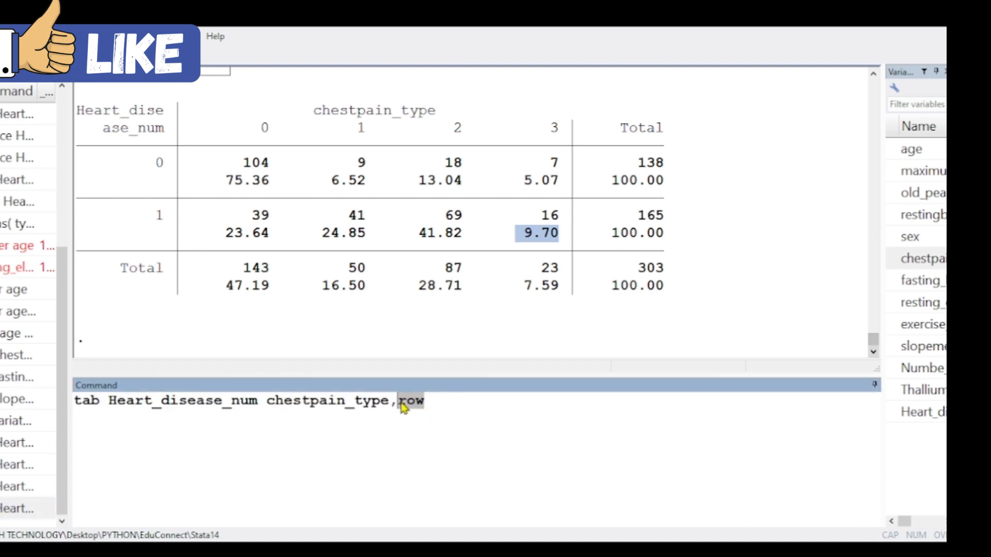
text(col)
key(BackSpace)
key(BackSpace)
key(BackSpace)
text(col)
key(Return)
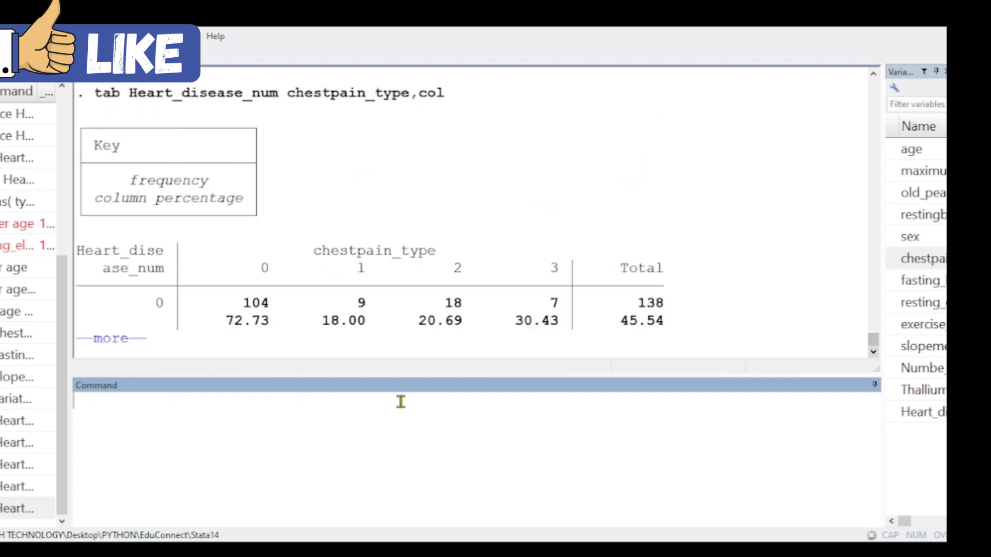
key(Return)
key(Return)
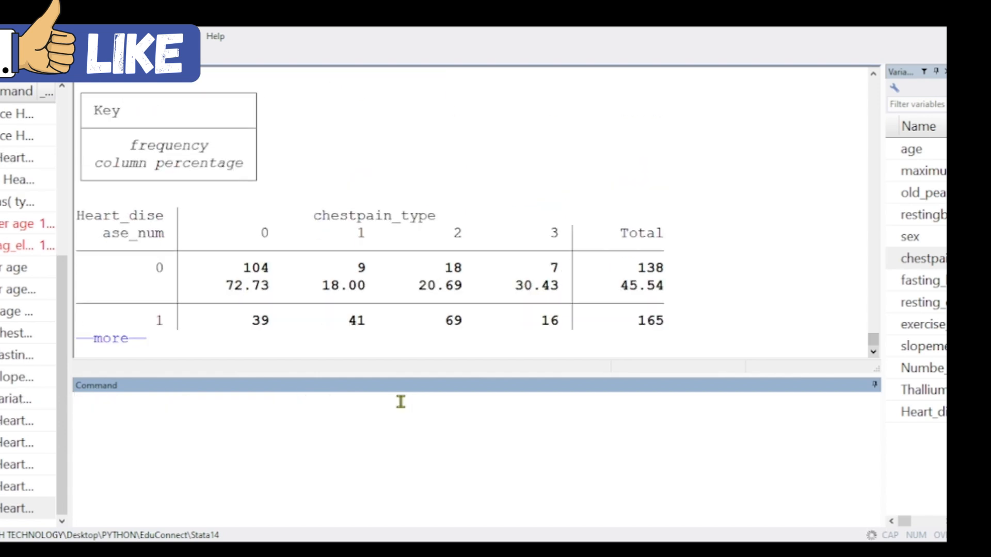
key(Return)
key(Return)
key(Return)
key(Return)
key(Return)
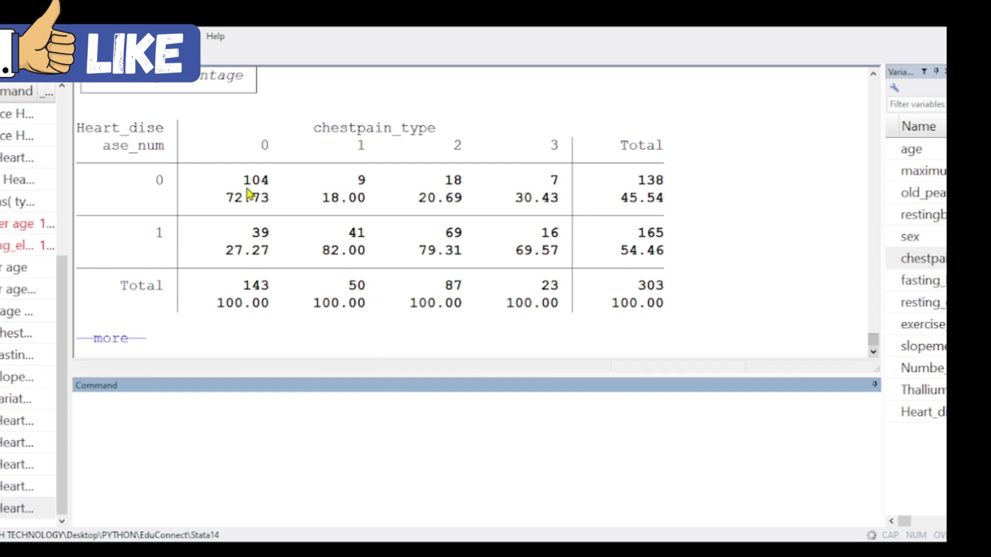
drag(248, 154, 255, 288)
click(232, 222)
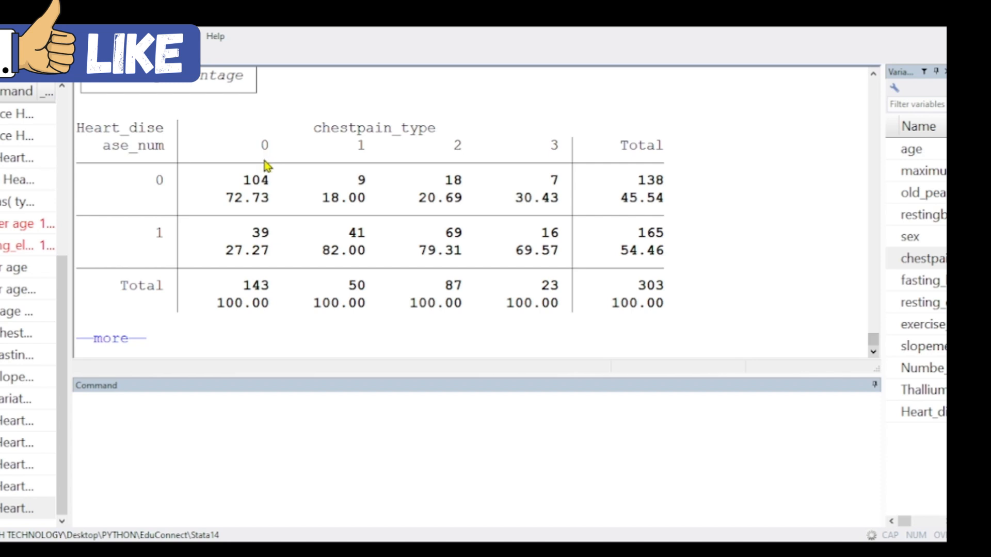
drag(244, 201, 253, 201)
click(185, 227)
- Cross-tabulate Heart_disease_num against exercise_induced_angina using the tab command with the row option
click(153, 439)
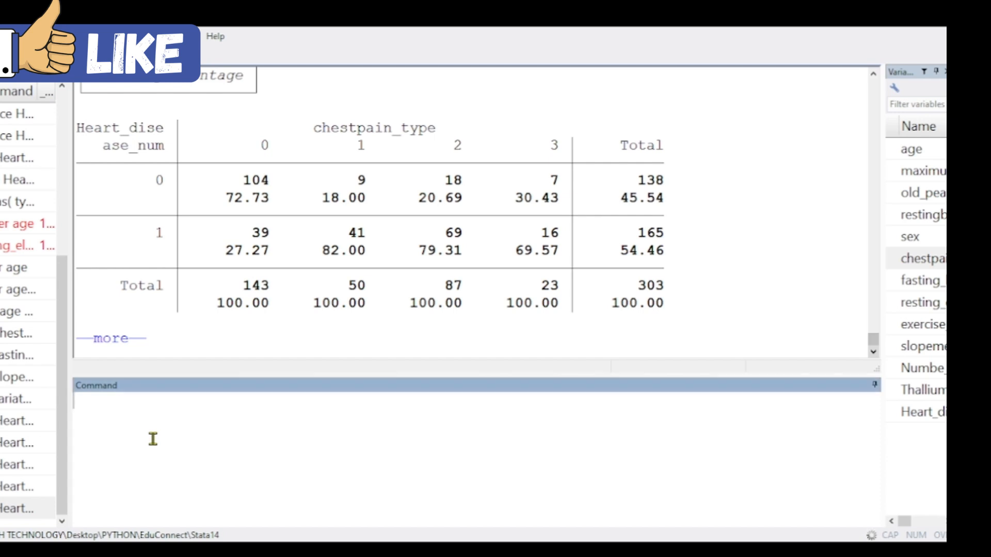
text(ab)
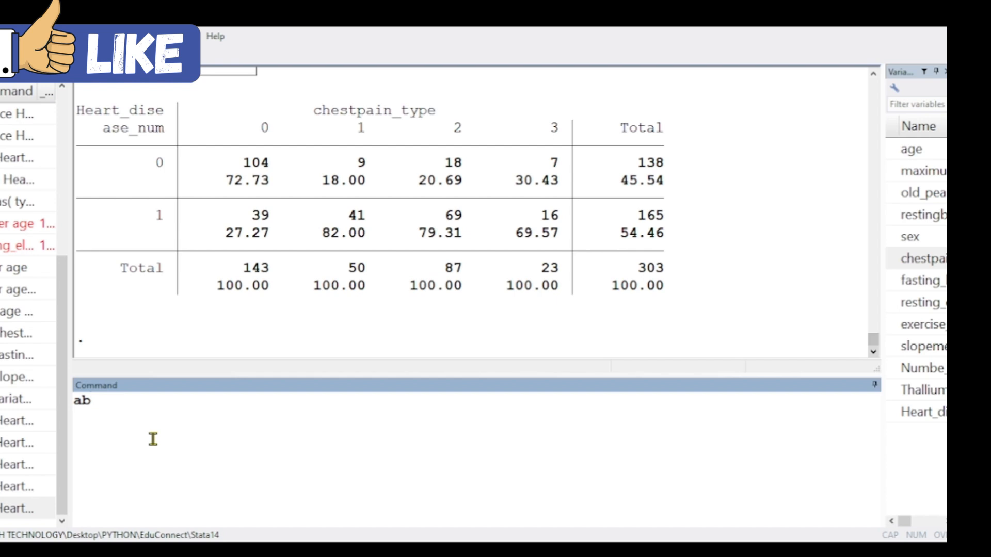
key(BackSpace)
key(BackSpace)
text(tab)
click(894, 327)
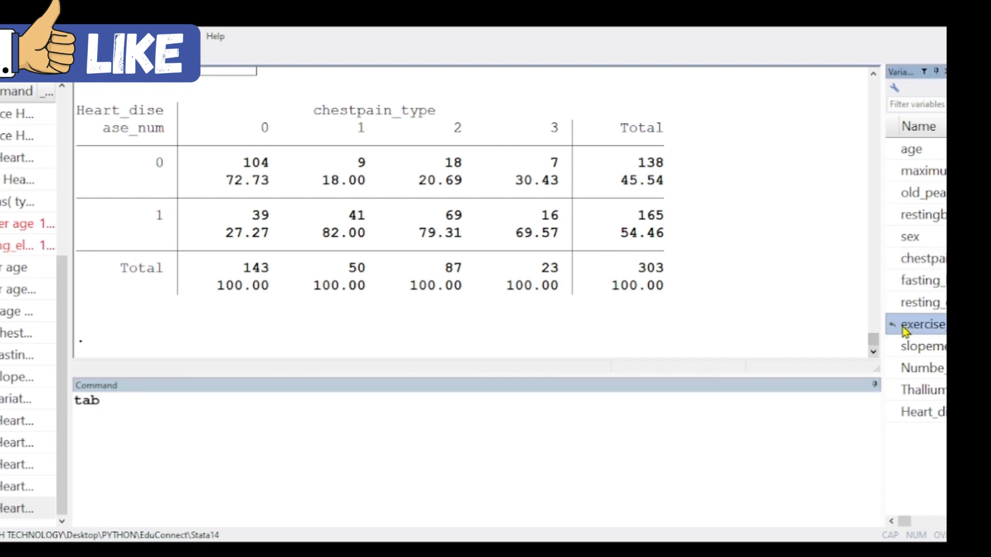
double_click(894, 326)
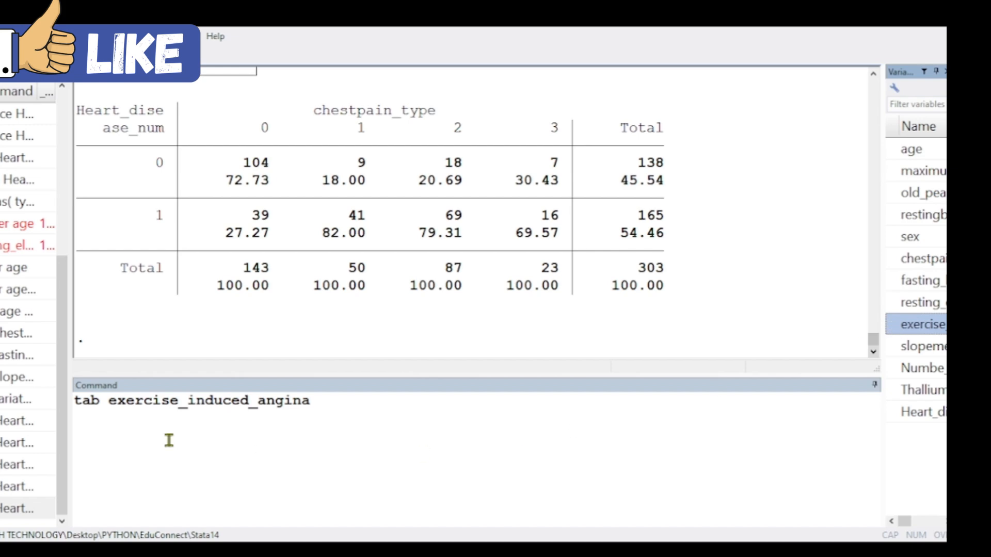
click(110, 405)
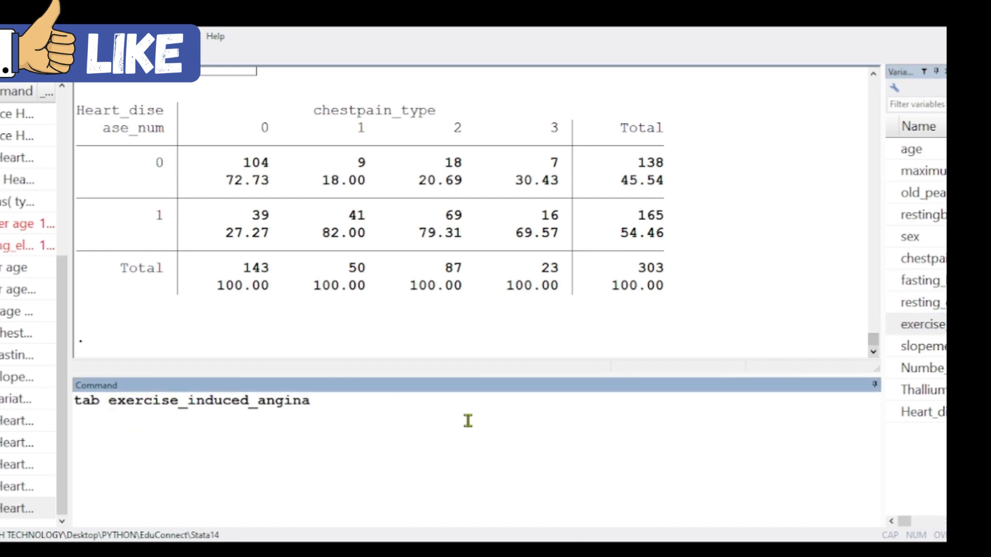
double_click(907, 413)
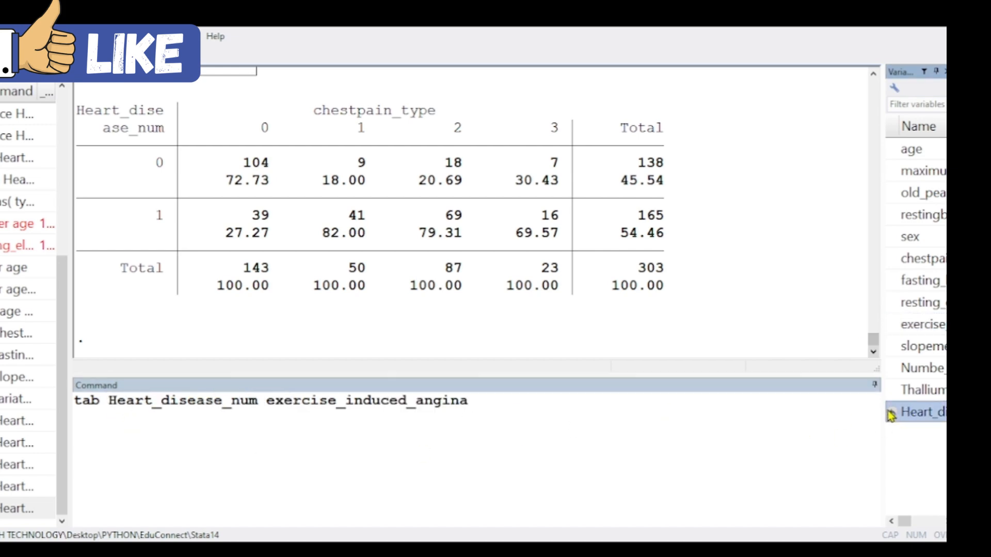
click(504, 413)
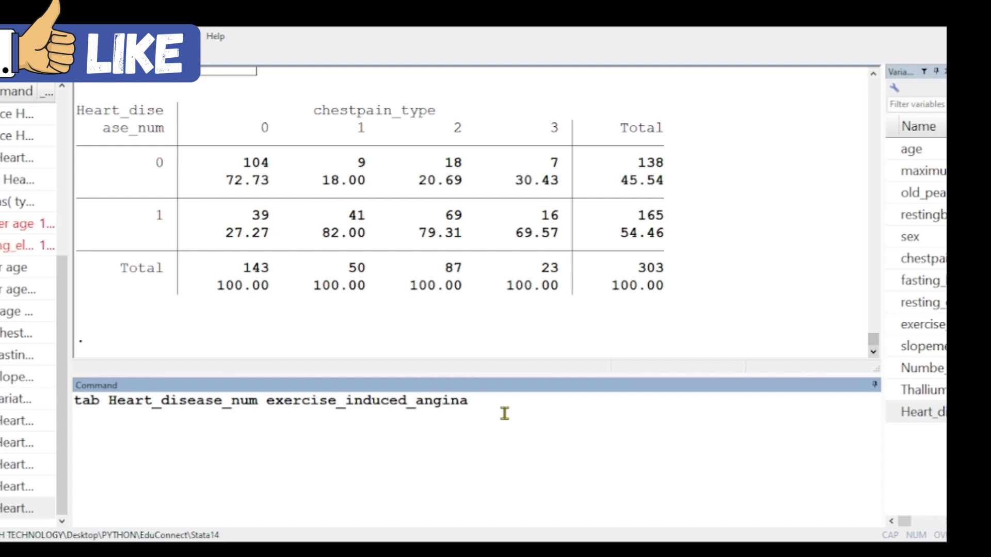
text(row)
key(Return)
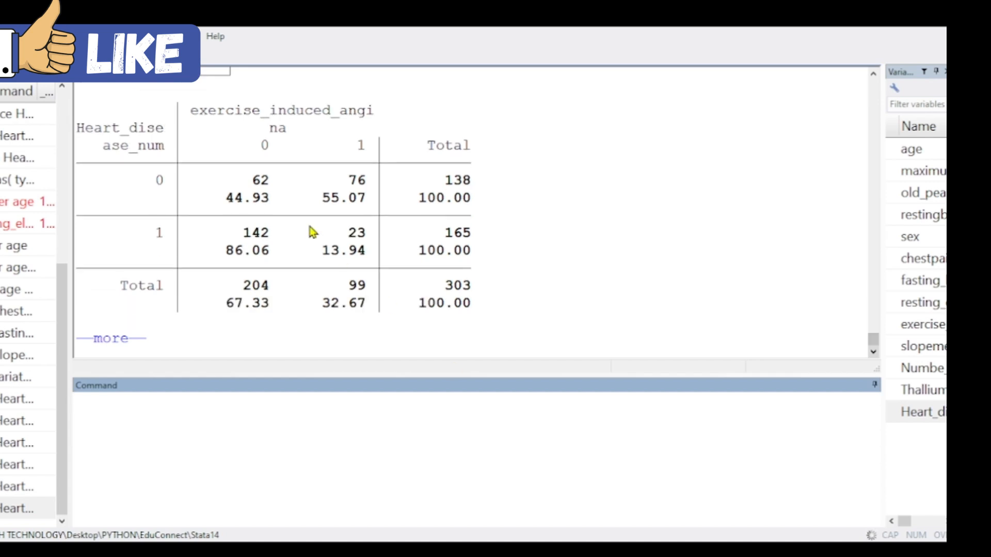
- Examine the exercise_induced_angina row percentages and counts for Heart_disease_num groups 0 and 1
drag(127, 197, 506, 199)
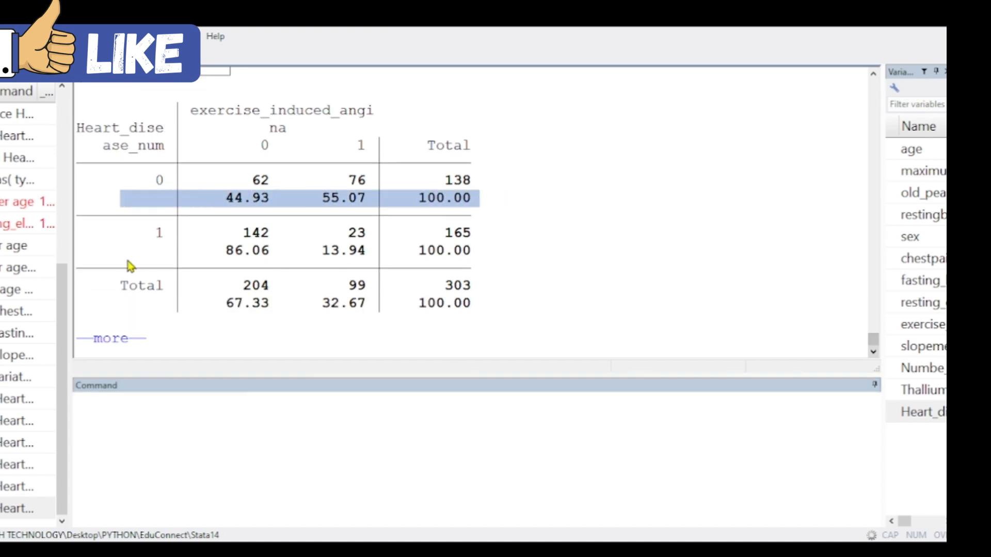
drag(94, 235, 475, 249)
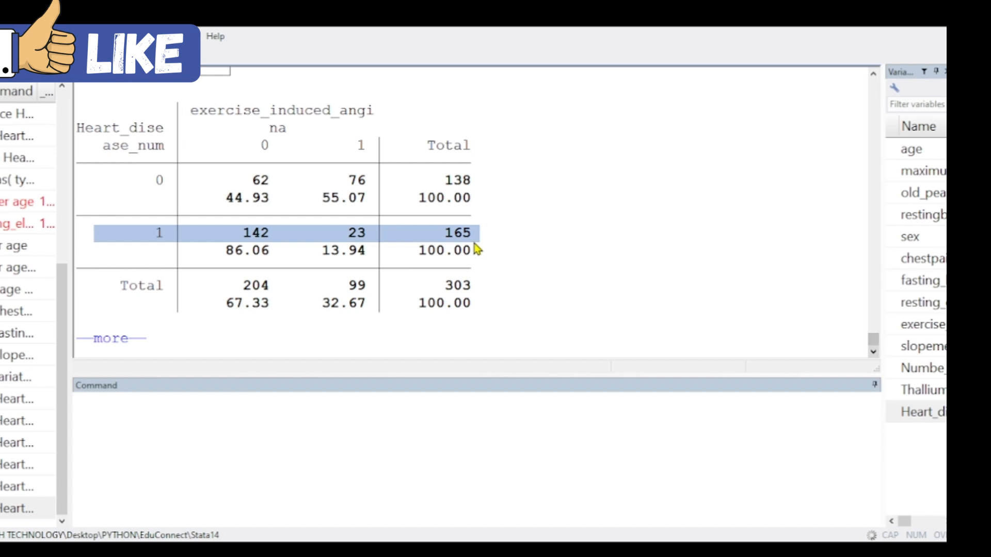
click(240, 416)
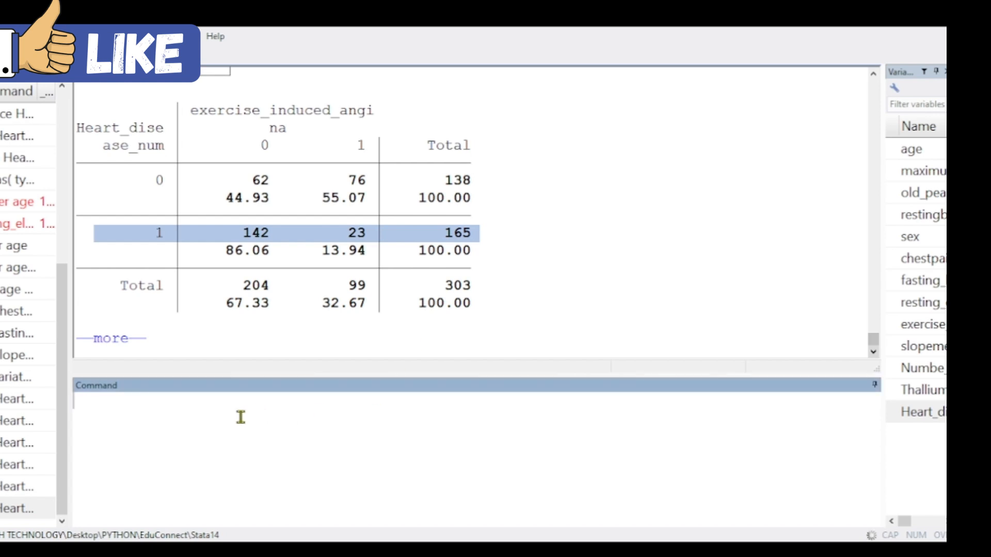
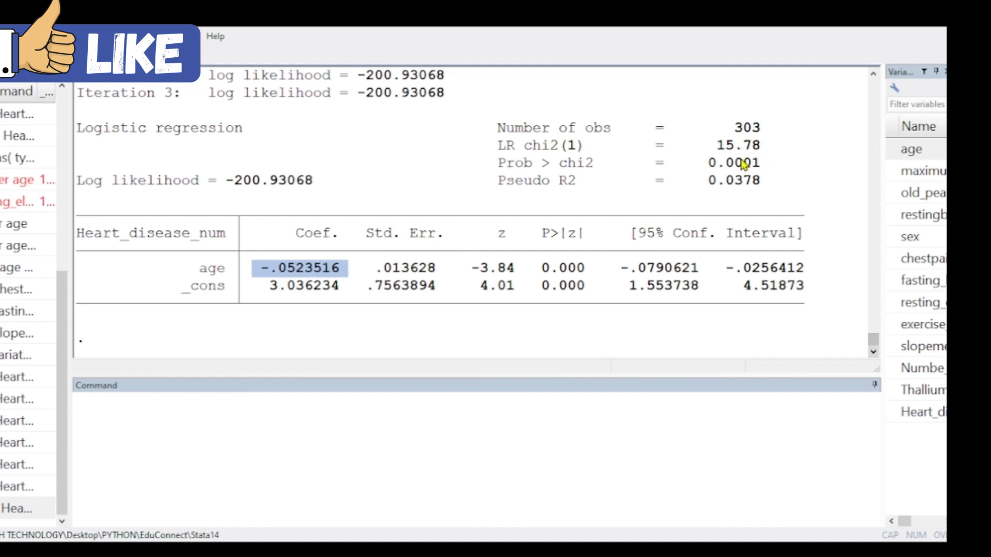
- Rerun the Heart_disease_num on age model with logistic instead of logit, and examine the odds ratio and p-value for age
click(53, 510)
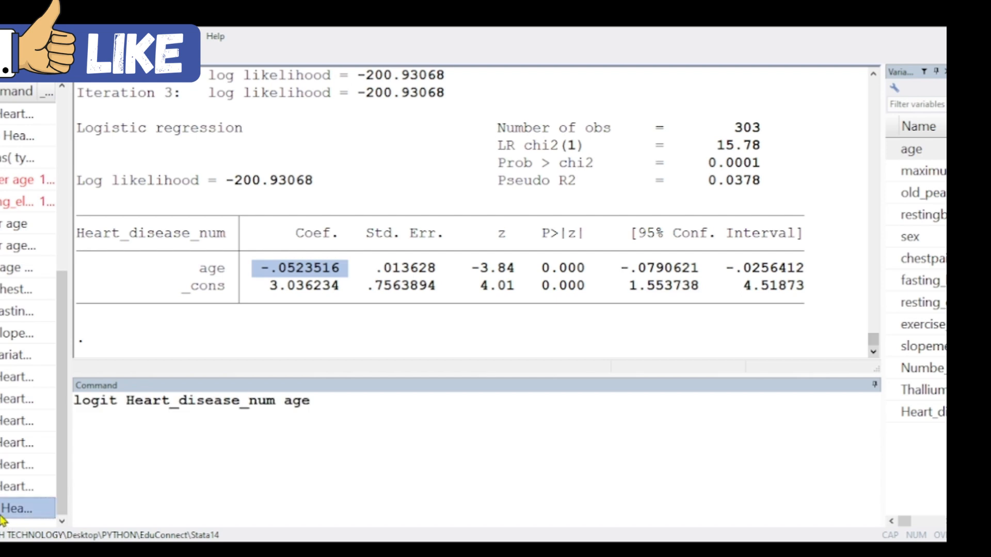
click(118, 402)
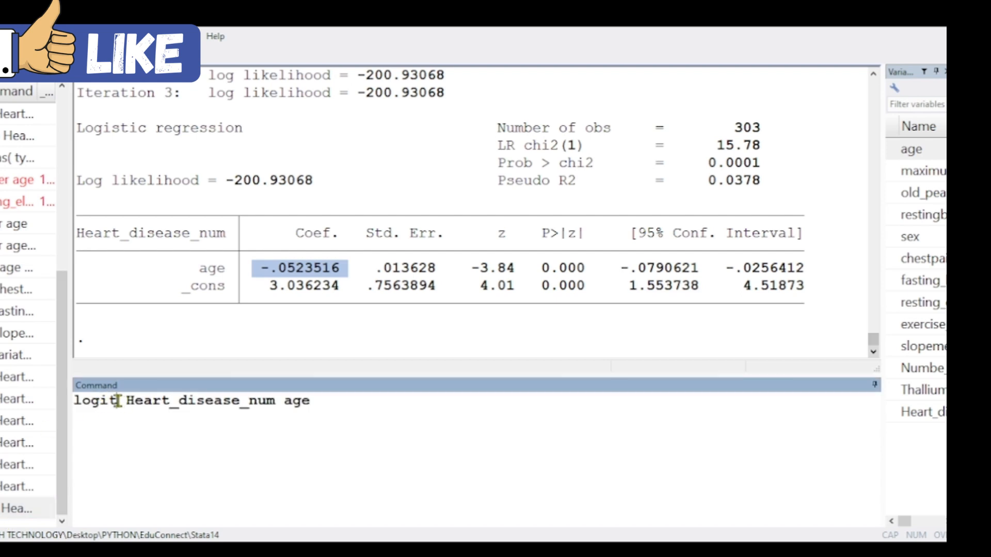
key(BackSpace)
text(stic)
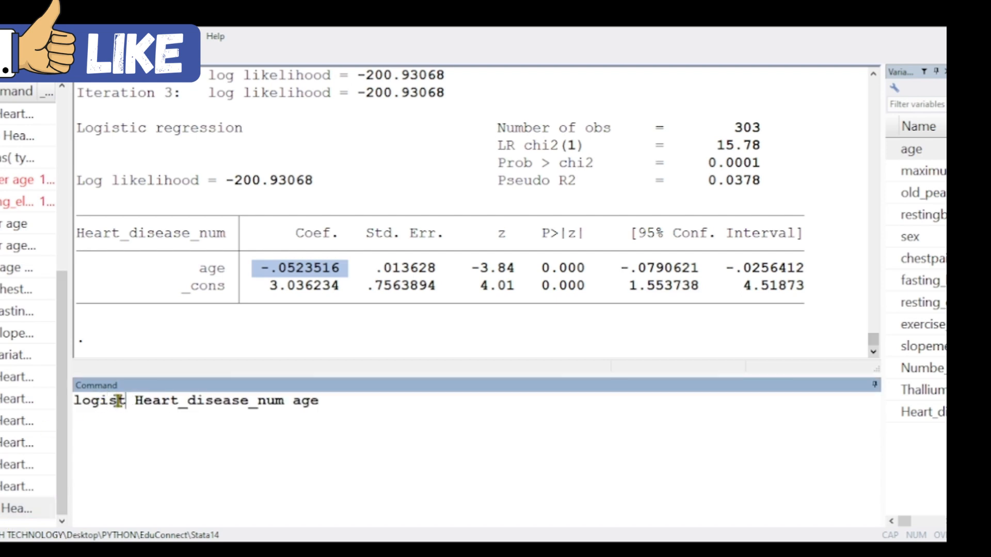
key(Return)
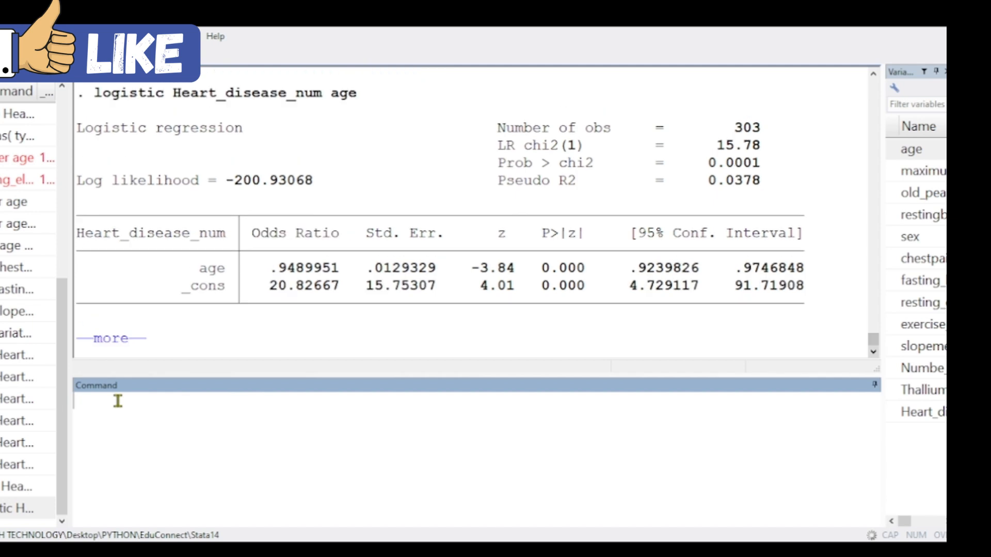
key(Return)
key(Return)
key(Return)
key(Return)
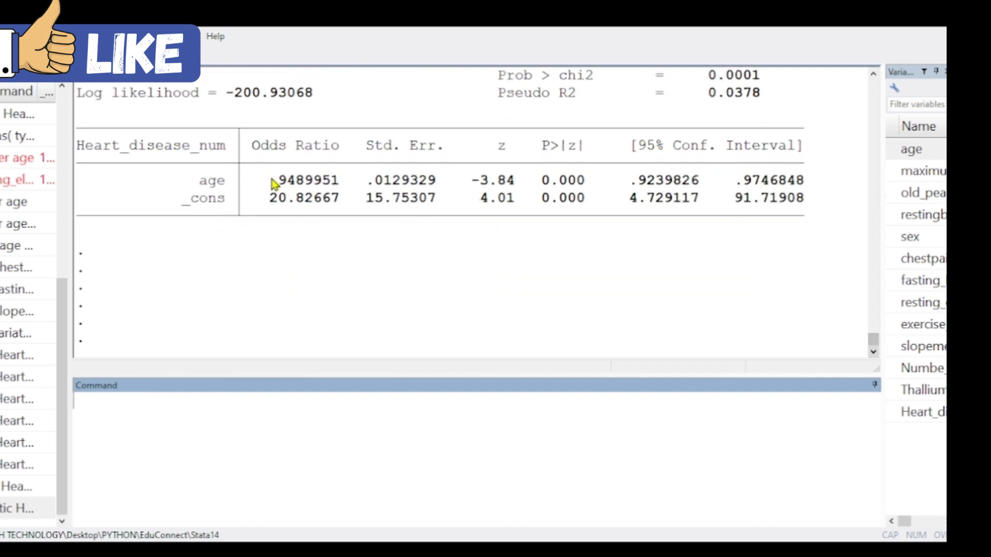
drag(267, 180, 341, 184)
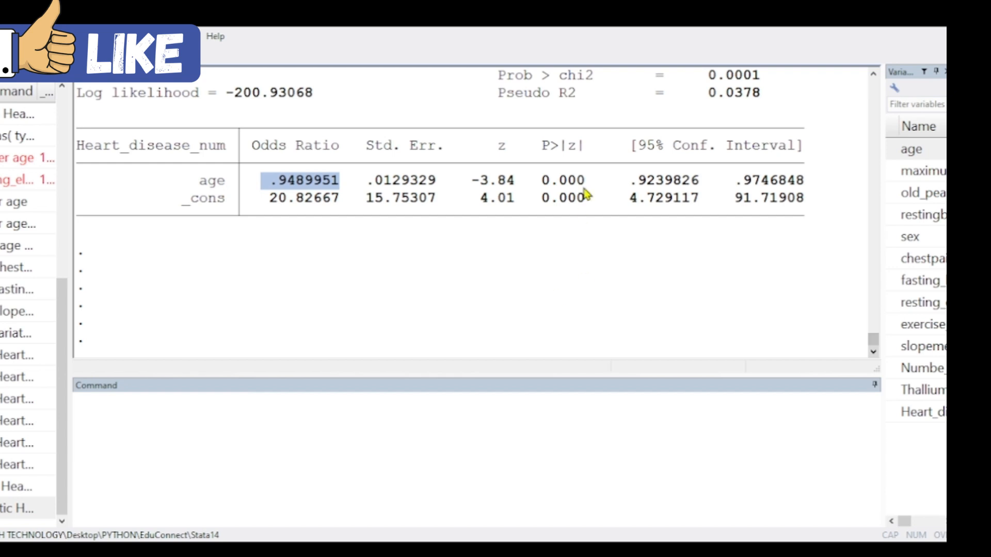
mouse_move(593, 180)
mouse_down()
mouse_move(539, 181)
mouse_move(546, 195)
mouse_move(590, 192)
mouse_move(582, 172)
mouse_move(538, 191)
mouse_move(588, 186)
mouse_up()
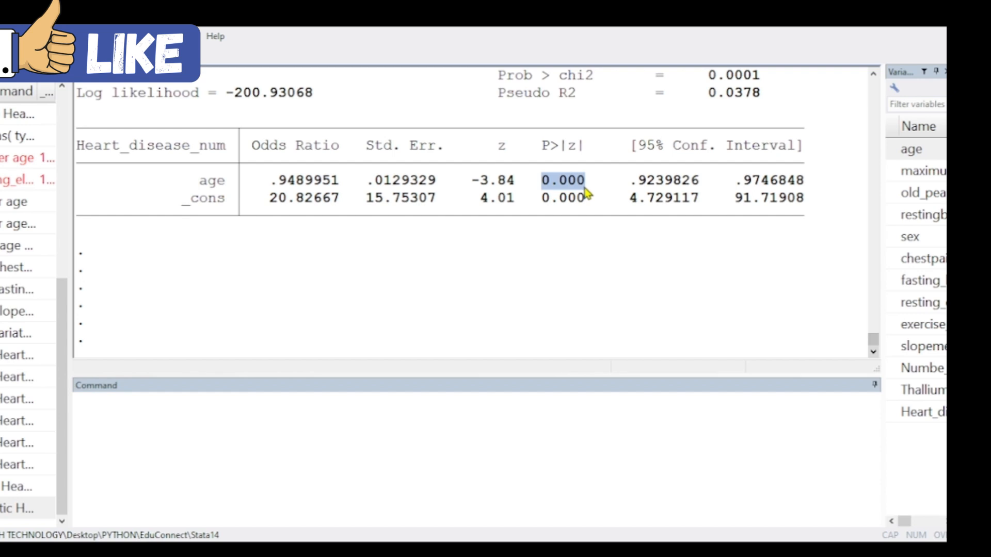
- Run a logistic regression of Heart_disease_num on maximum_heart_rate and check the predictor's p-value
click(107, 419)
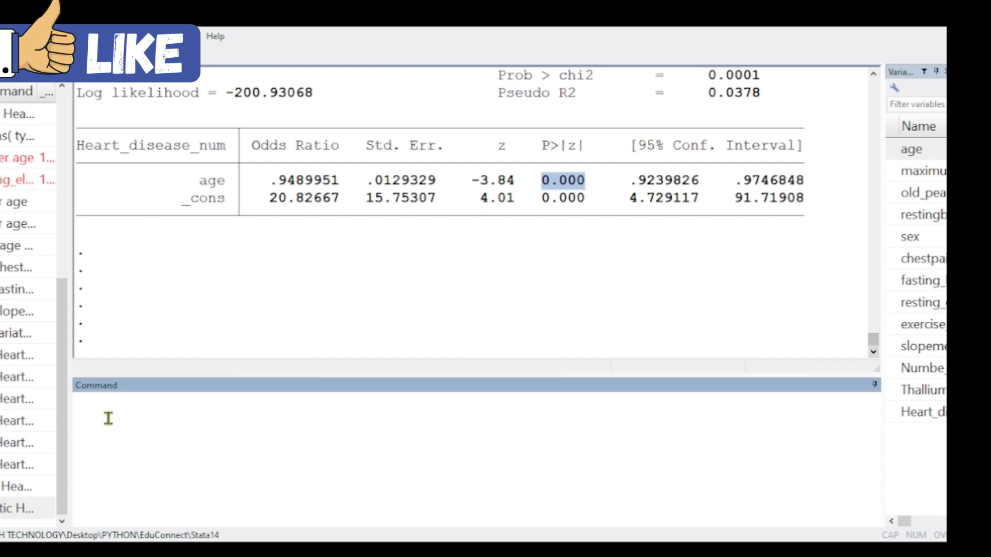
text(tab)
double_click(896, 174)
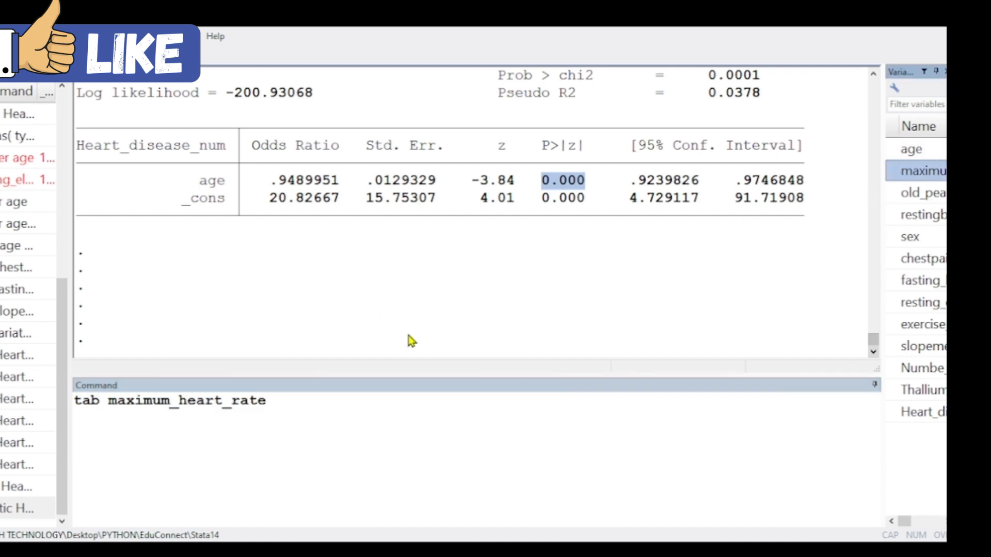
click(82, 401)
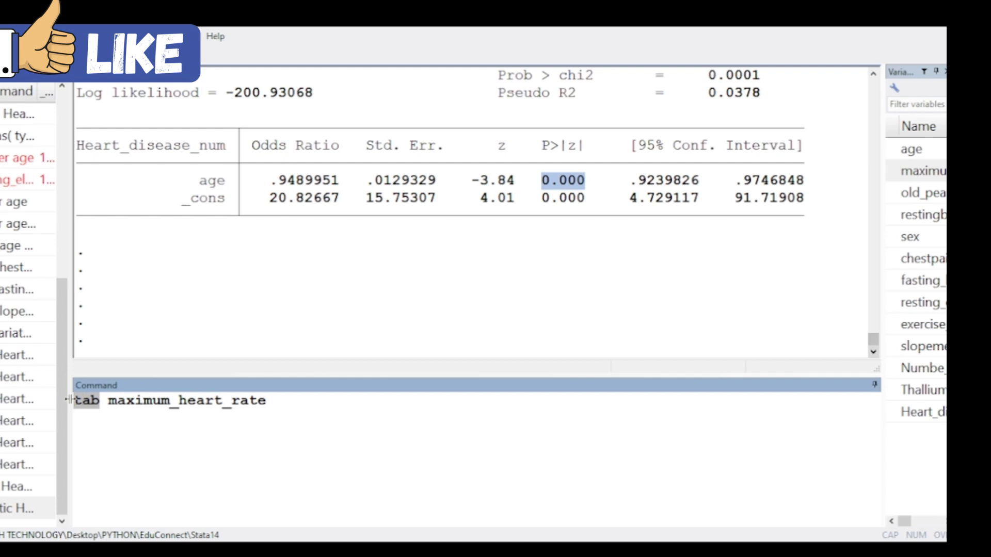
text(logist)
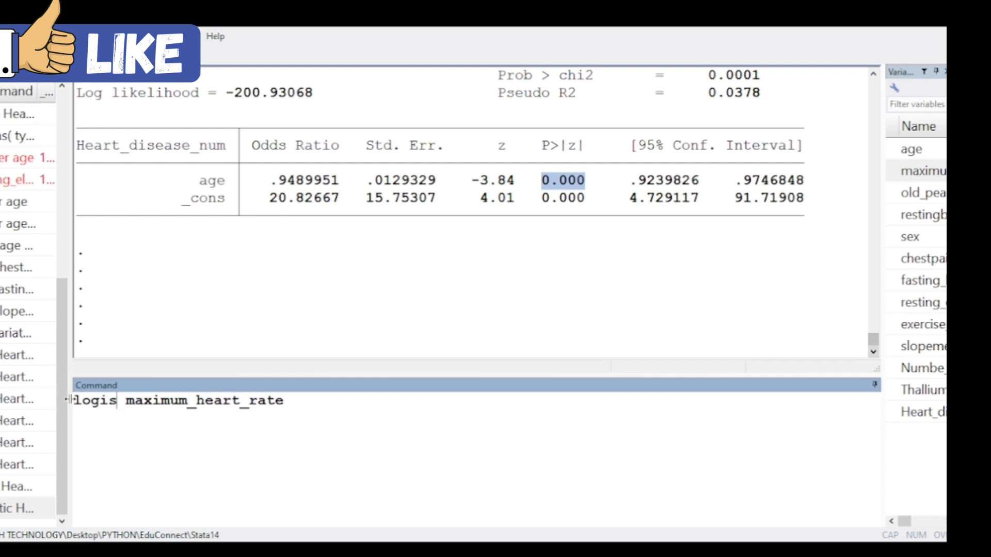
text(ic)
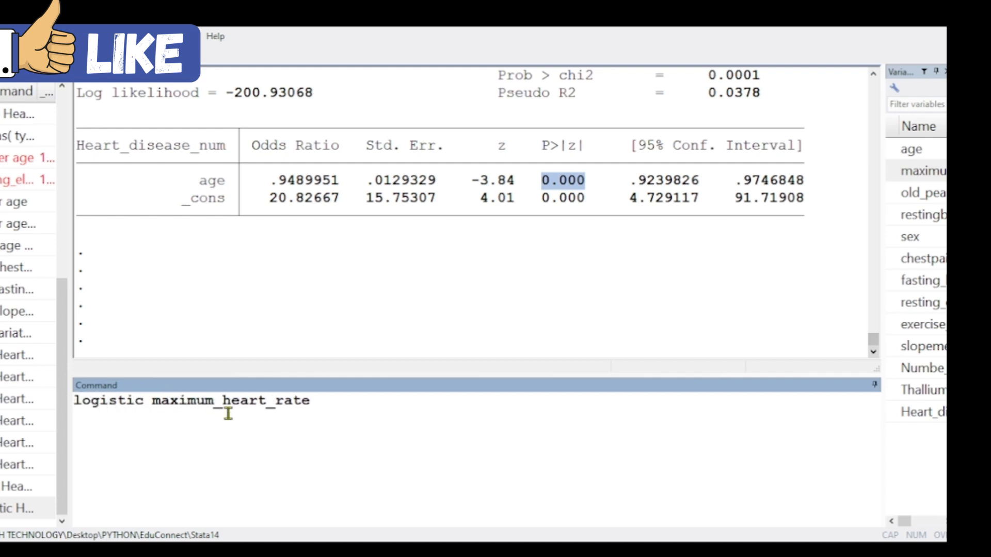
double_click(897, 415)
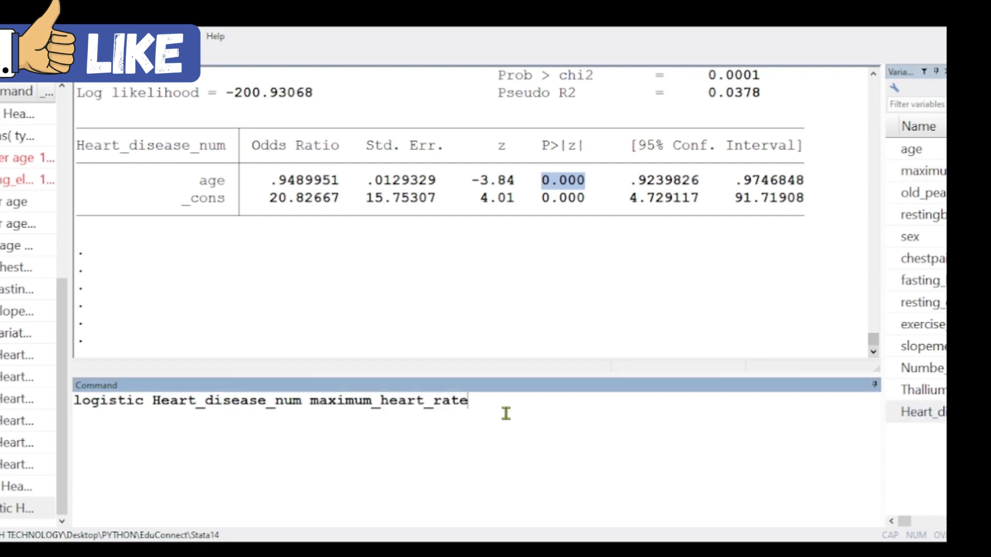
key(Return)
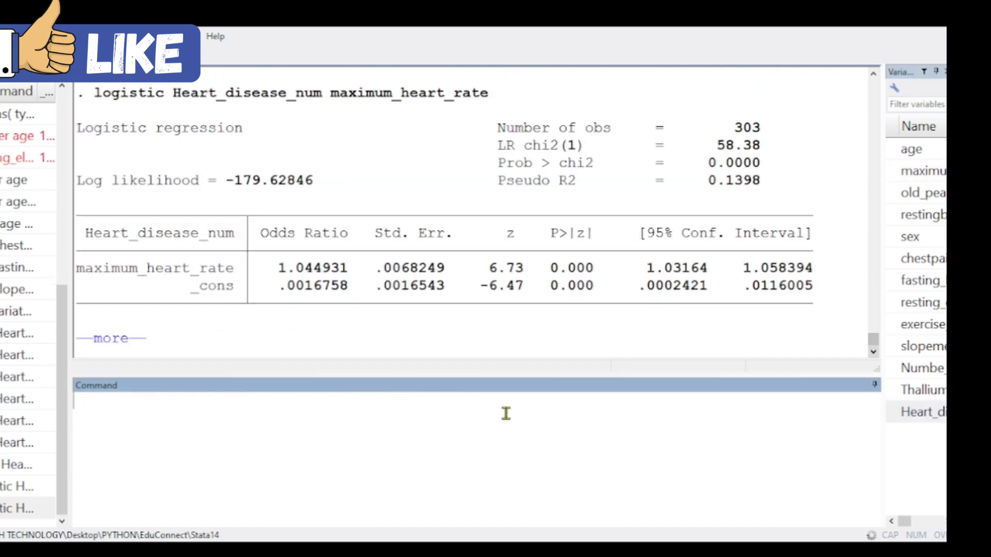
key(Return)
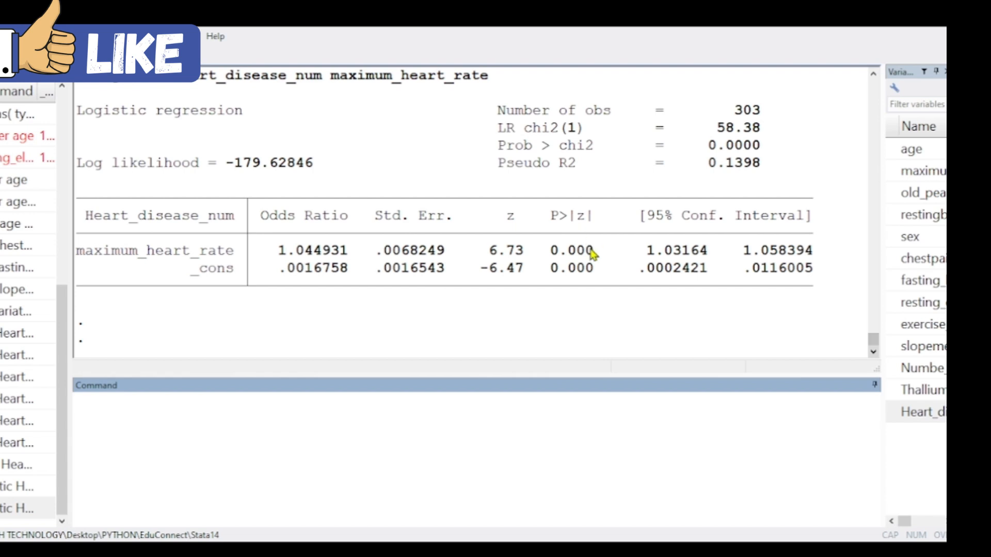
drag(599, 249, 552, 256)
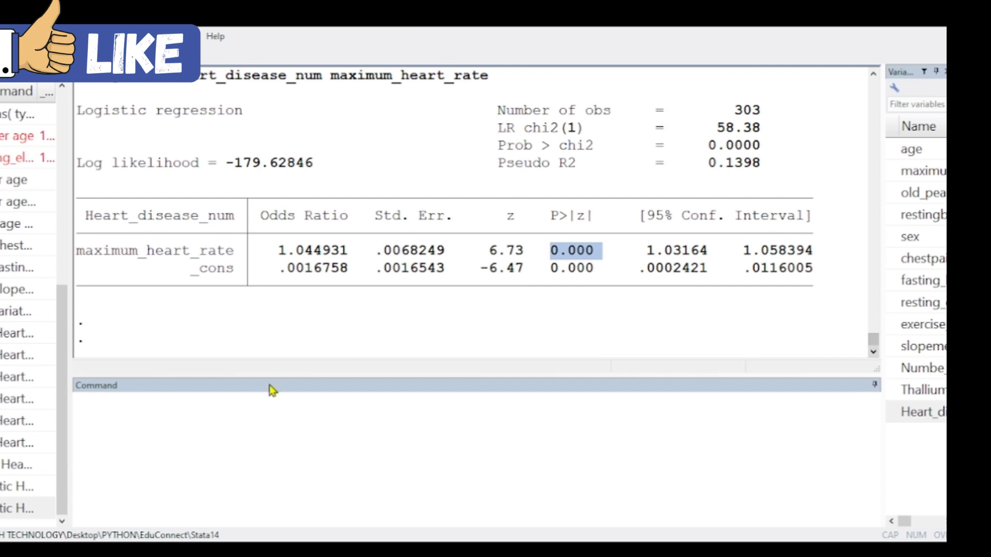
- Recall the last logistic command, replace maximum_heart_rate with fasting_blood_sugar, run it, and check the predictor's p-value
click(180, 434)
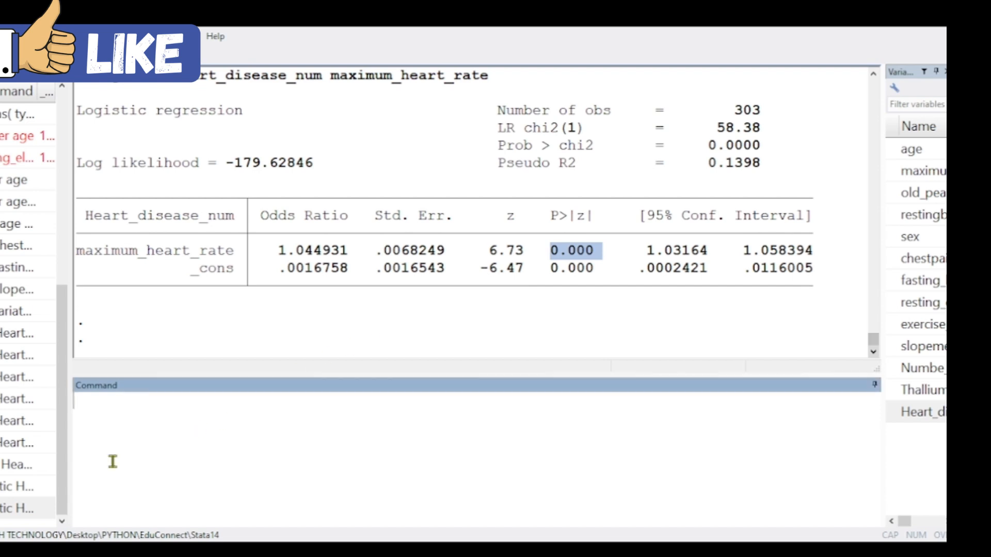
click(28, 509)
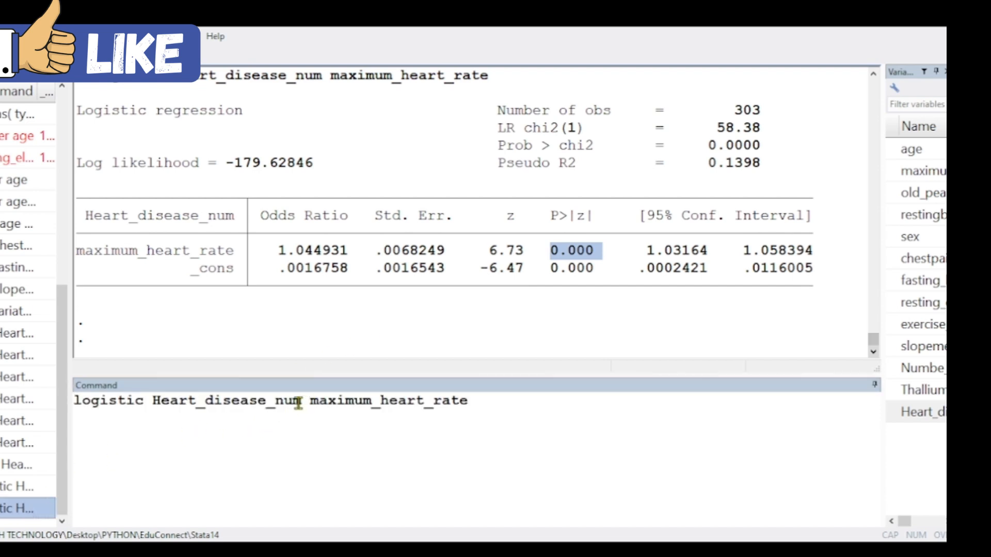
drag(310, 402, 481, 403)
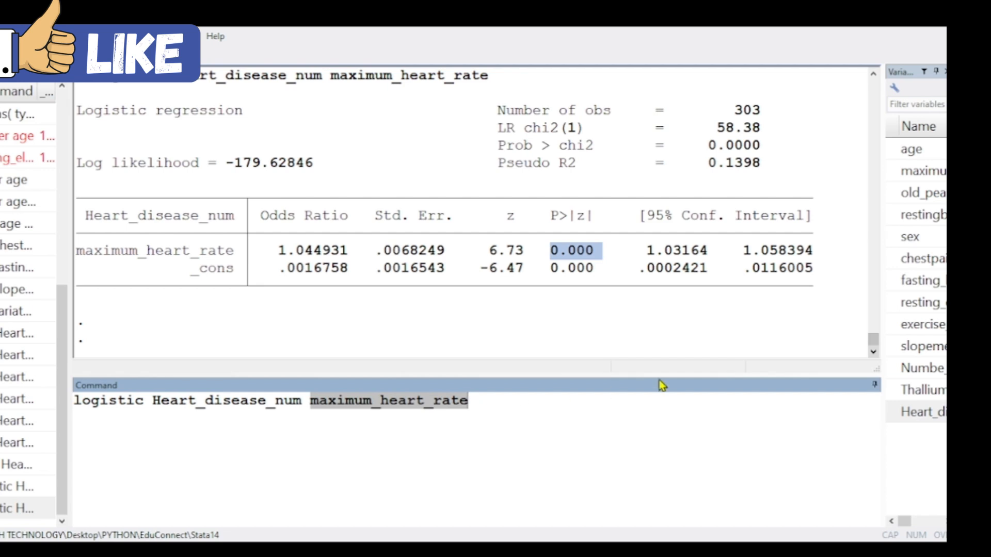
double_click(891, 283)
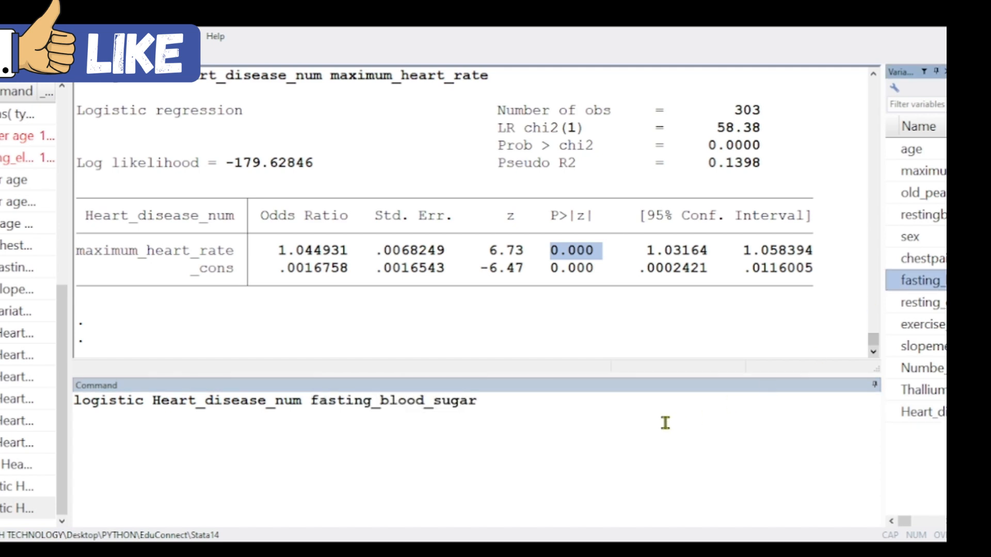
key(Return)
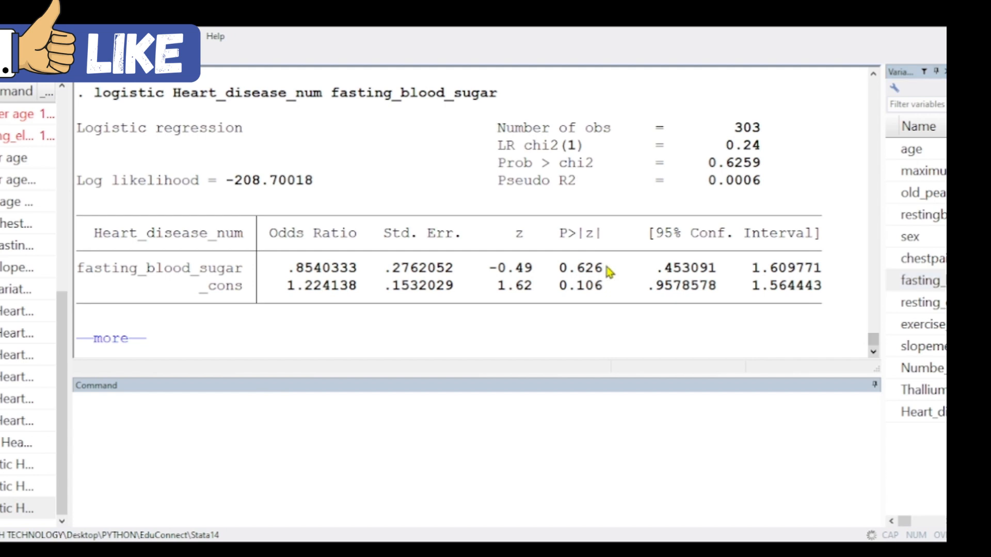
drag(613, 270, 563, 271)
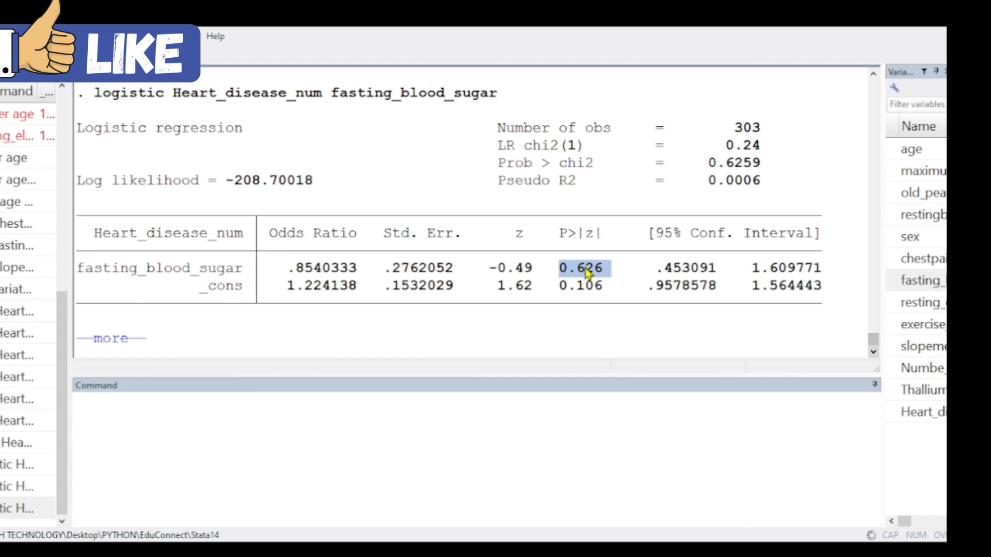
drag(606, 253, 578, 294)
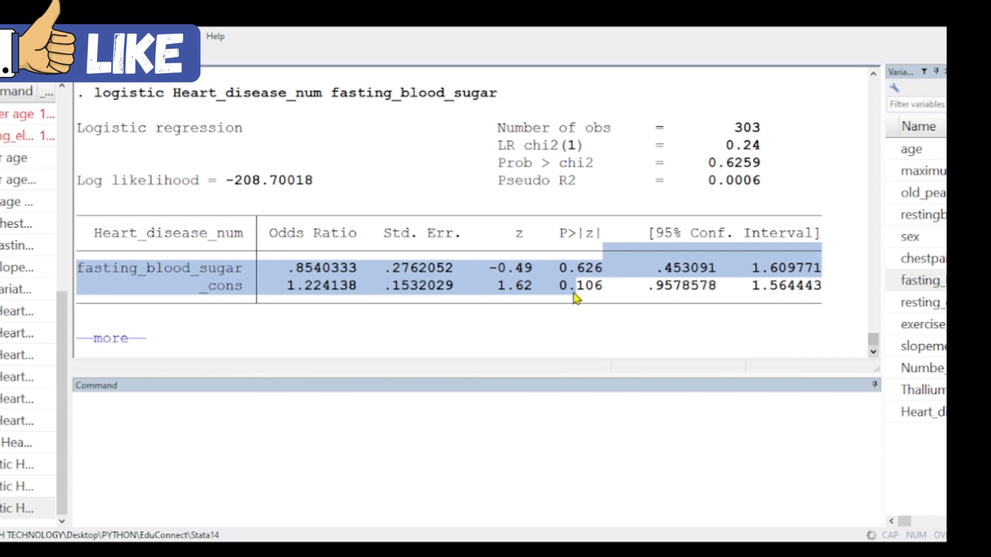
- Check fasting_blood_sugar's p-value, then rerun the logistic model of Heart_disease_num with slopemeasured_during_stress_tes as the predictor and display its full output
drag(605, 271, 564, 278)
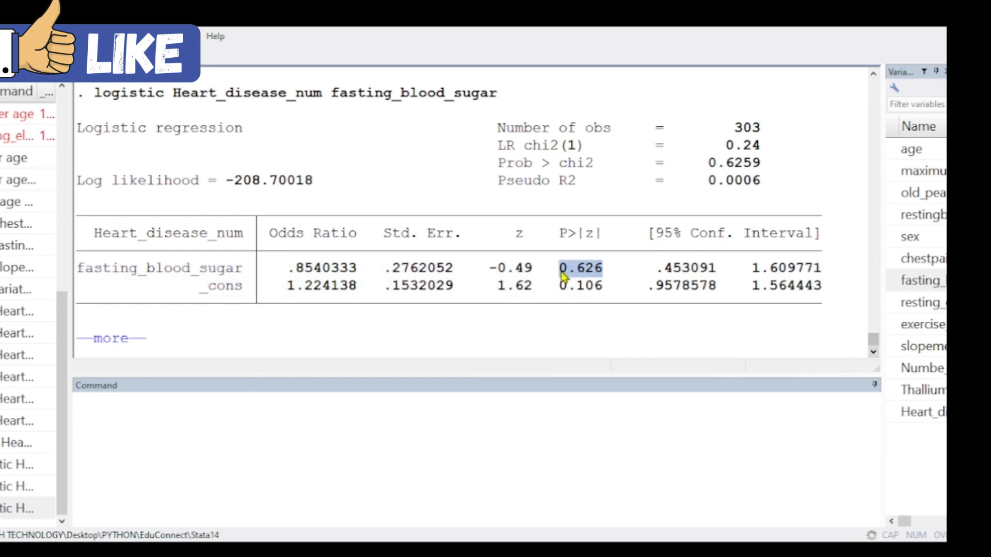
click(675, 194)
click(175, 424)
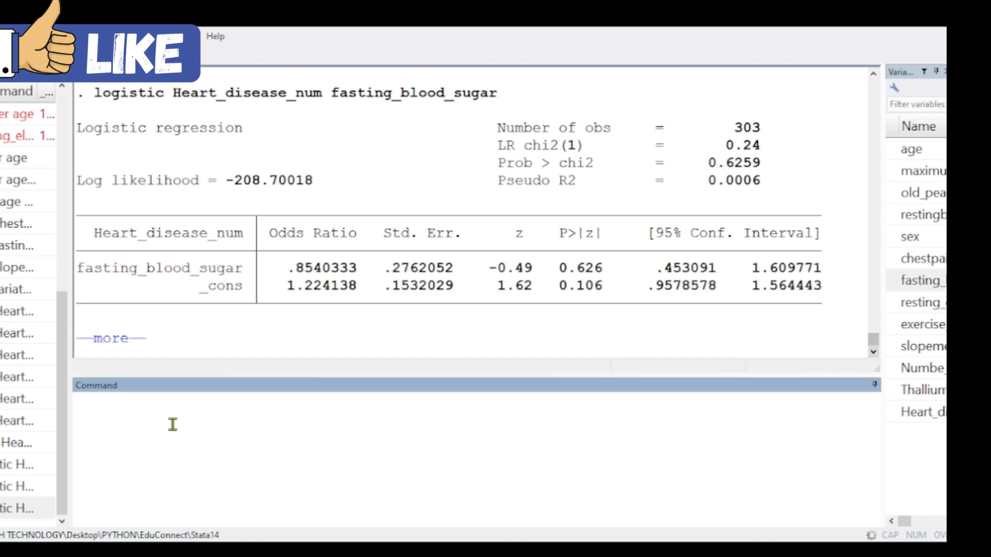
click(21, 511)
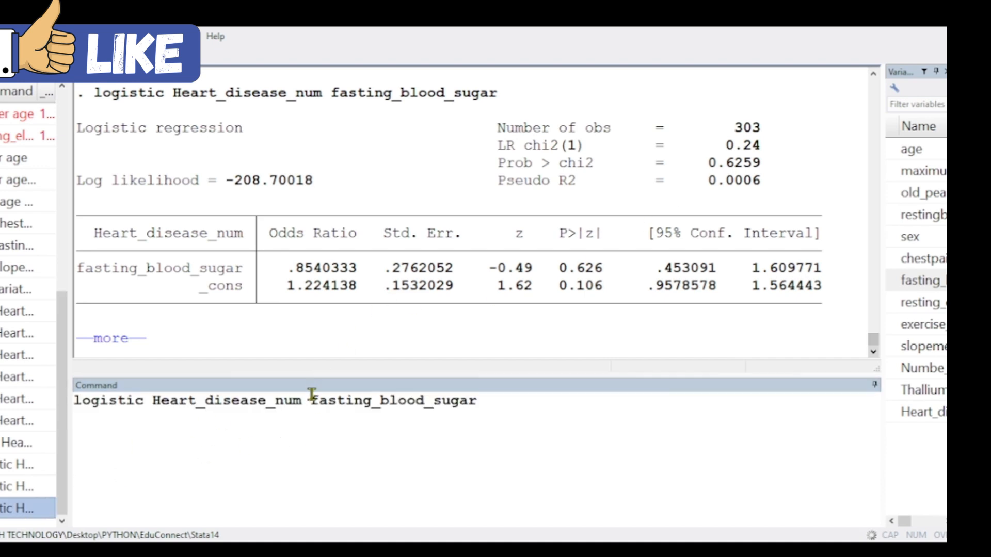
drag(311, 397, 493, 403)
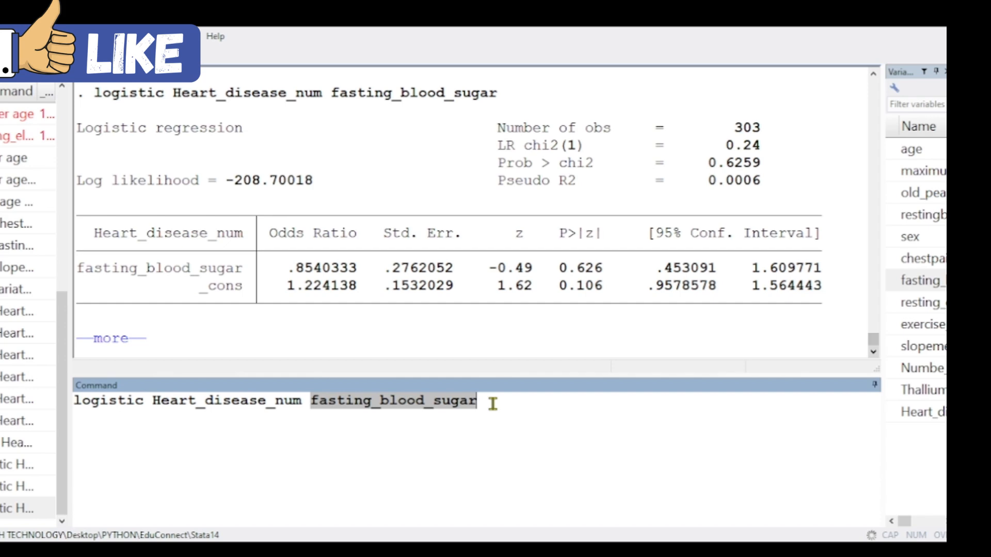
mouse_move(895, 348)
click(894, 347)
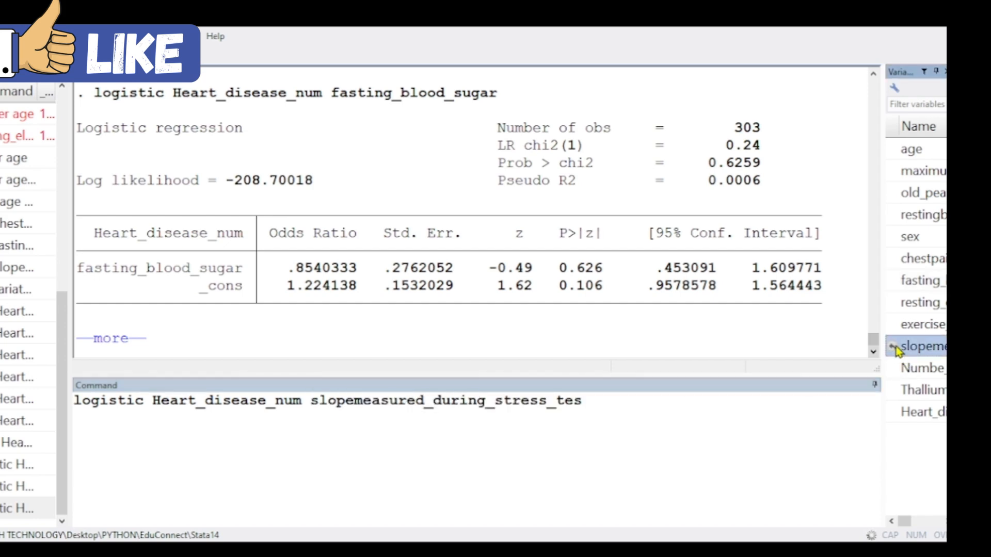
click(631, 417)
key(Return)
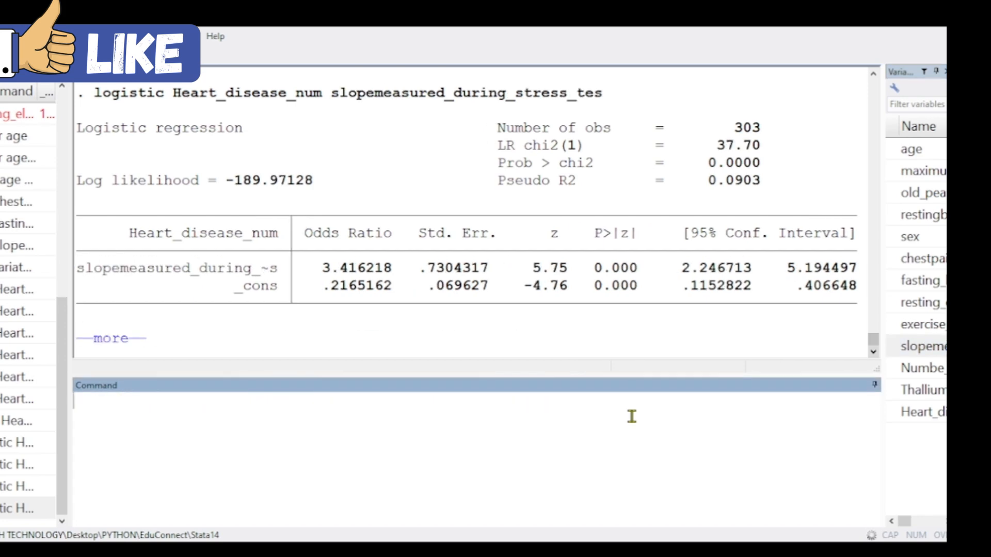
key(Return)
key(Return)
key(Return)
key(Return)
key(Return)
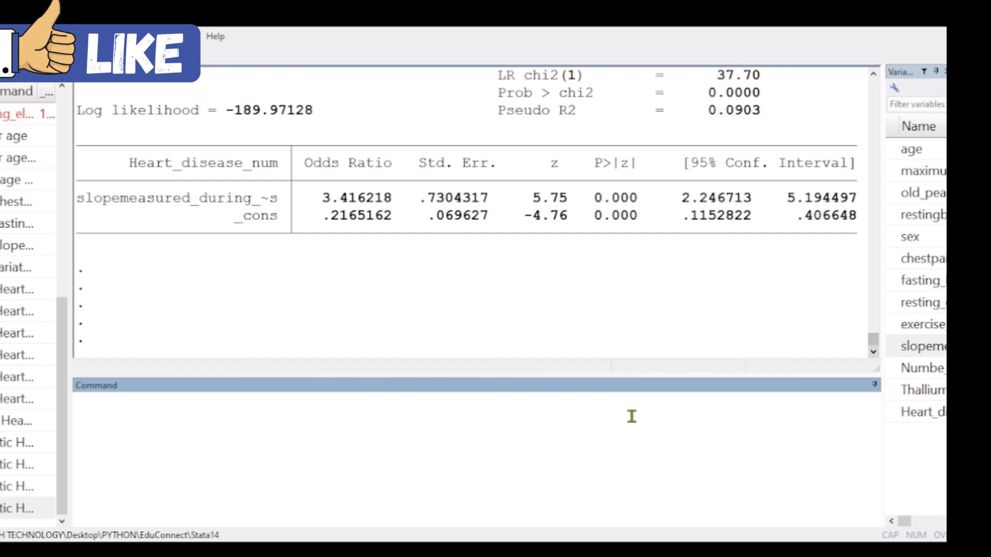
- Examine the p-value and odds ratio of slopemeasured_during_stress_tes, along with the constant's odds ratio
drag(646, 201, 586, 201)
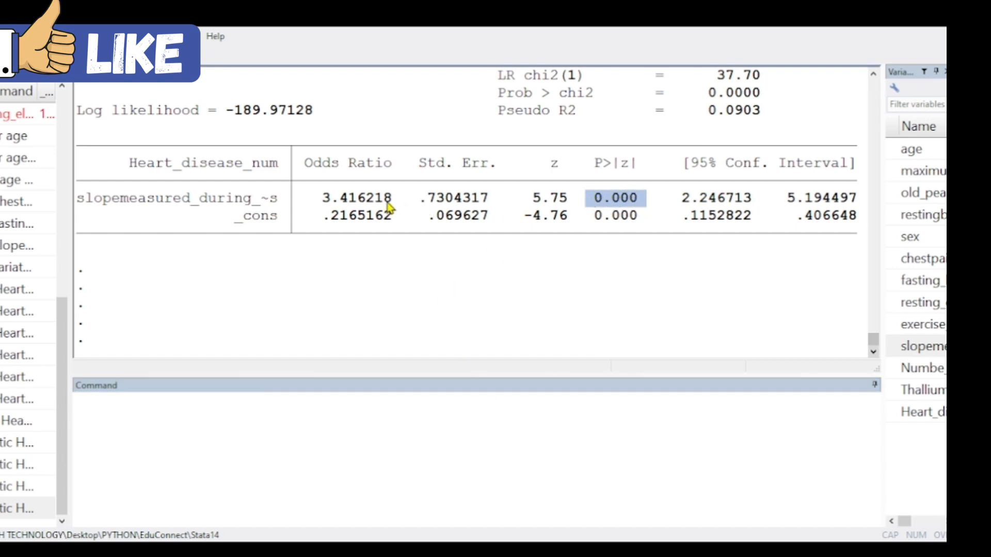
drag(390, 207, 324, 206)
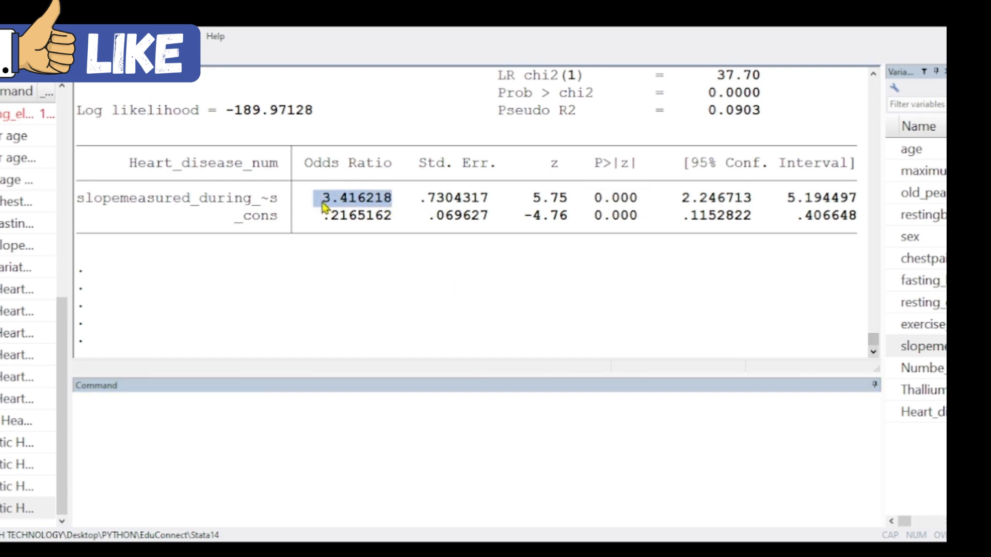
click(396, 211)
drag(400, 205, 326, 209)
click(349, 204)
drag(313, 203, 393, 202)
drag(401, 202, 325, 201)
drag(400, 198, 323, 196)
drag(394, 216, 328, 217)
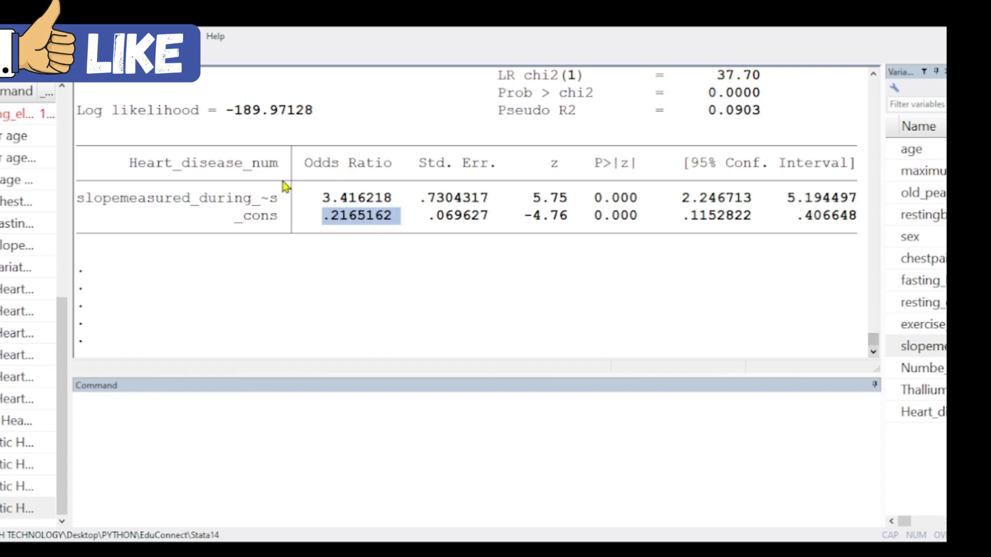
- Review the earlier single-predictor results for maximum_heart_rate, age and fasting_blood_sugar, checking the p-value of fasting_blood_sugar
click(156, 422)
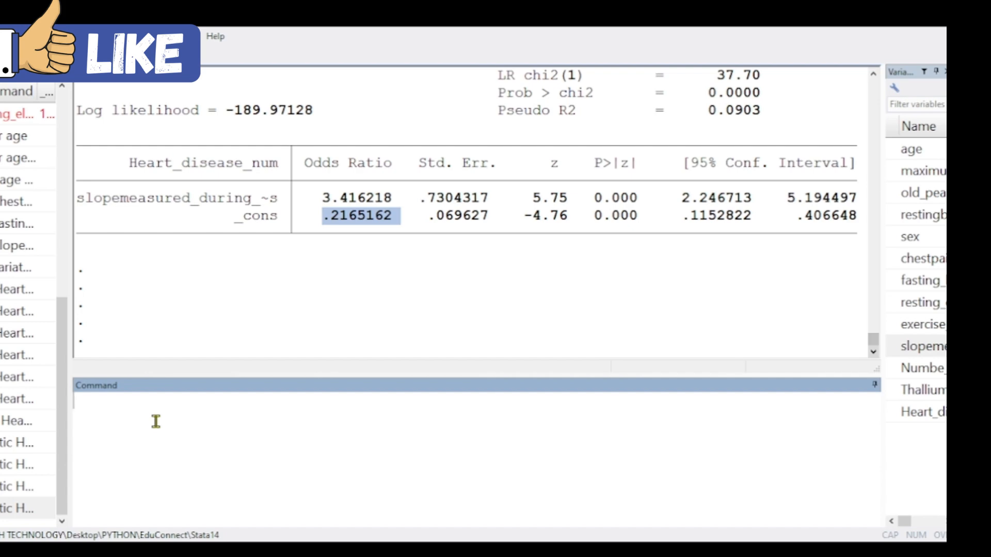
drag(871, 336, 872, 325)
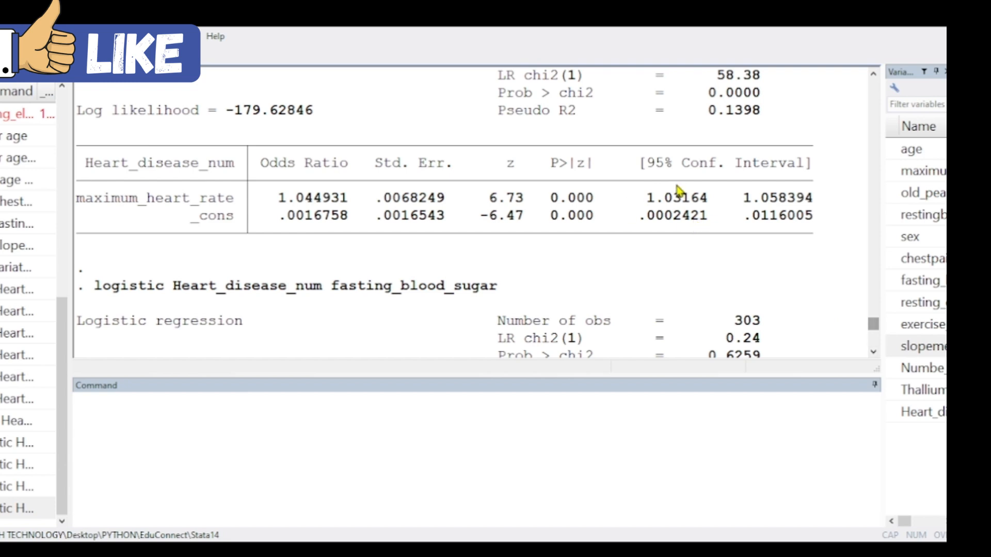
drag(872, 75, 872, 75)
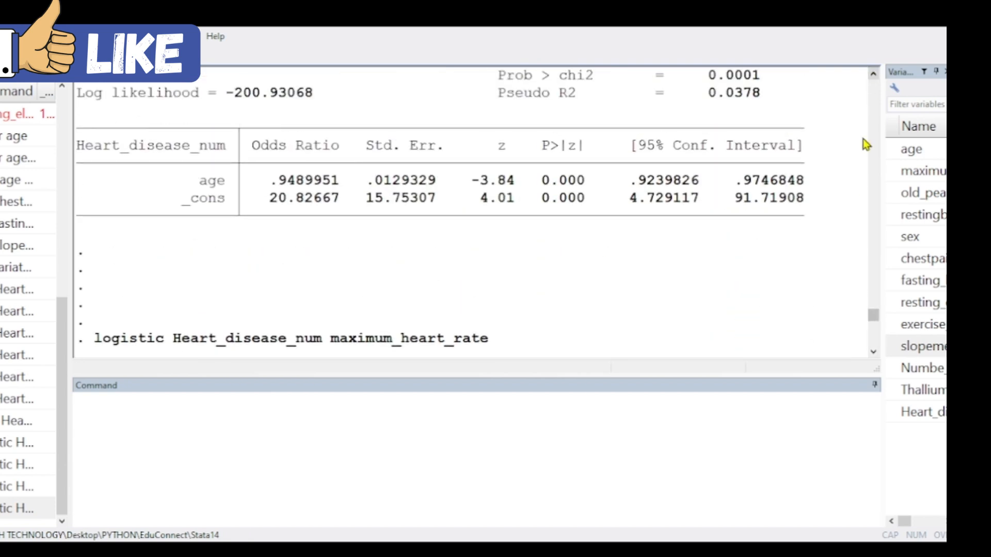
drag(872, 353, 873, 354)
double_click(563, 200)
- Enter the comment line "* multiple logistic regression" to label the next analysis in the results
click(151, 419)
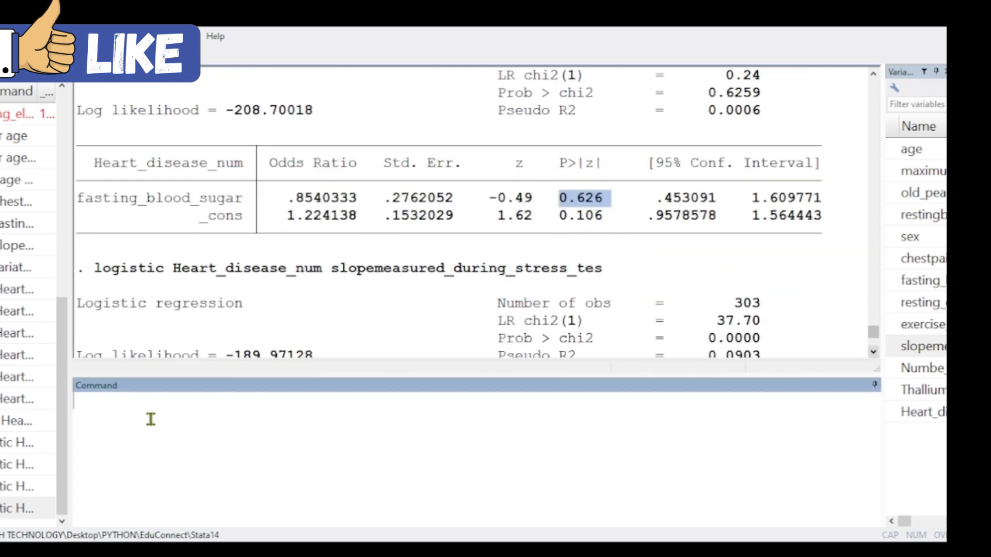
text(* mulp)
key(BackSpace)
text(tiple )
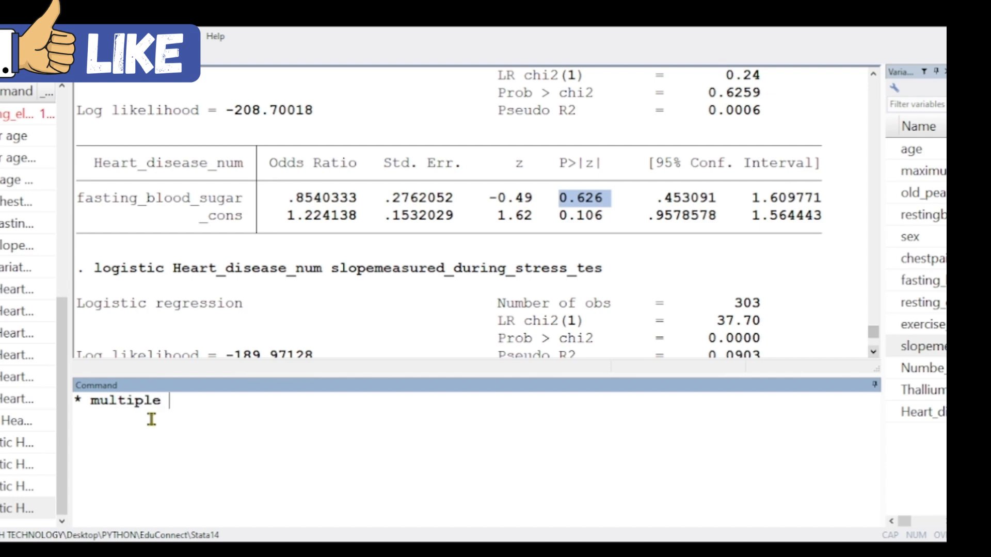
text(logisti)
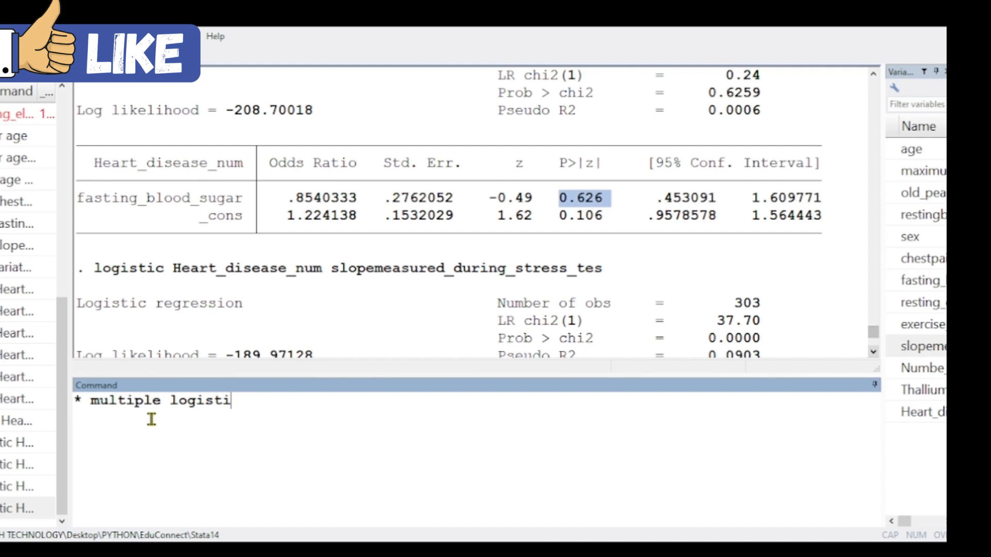
text(c regression)
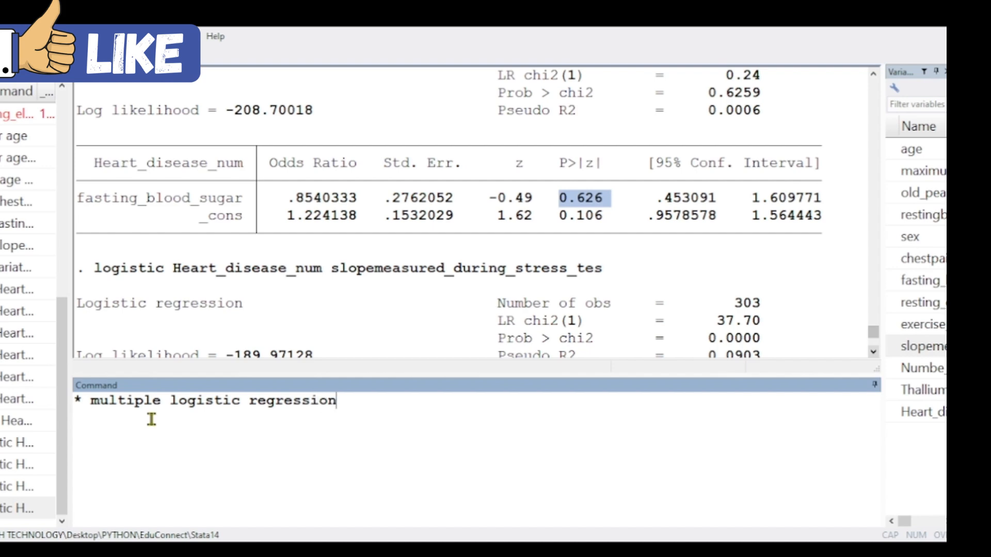
key(Return)
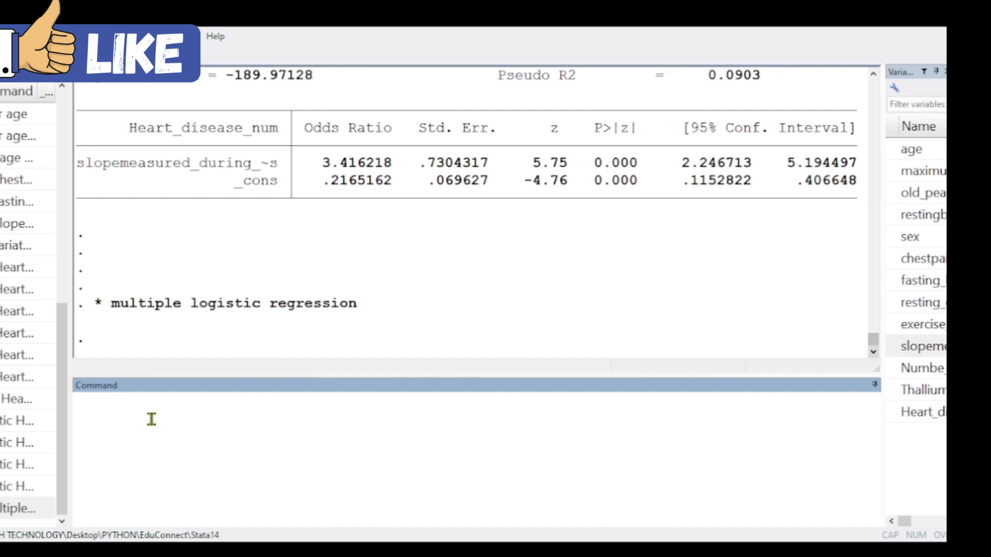
- Begin a logit command for Heart_disease_num with age, maximum_heart_rate, old_peak and sex as predictors
text(logit)
click(891, 413)
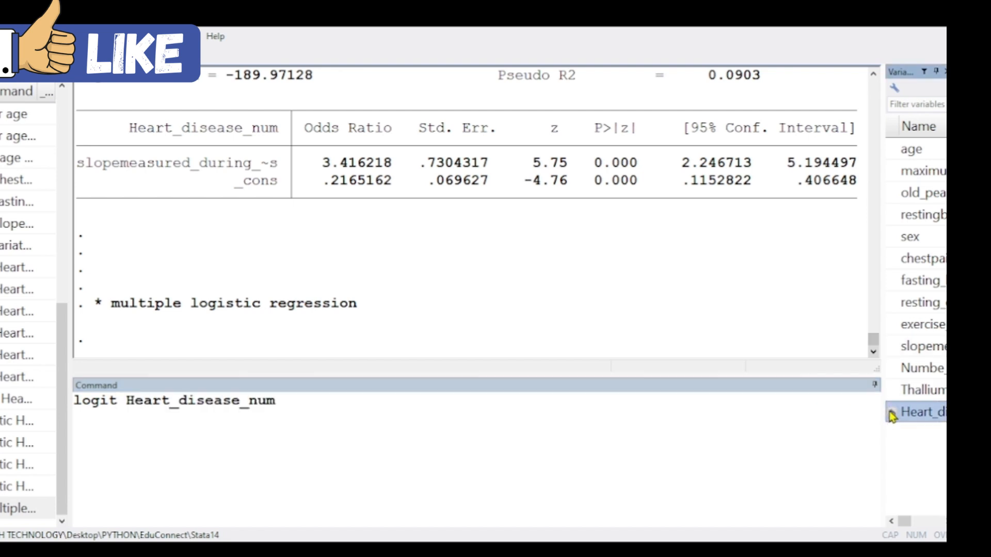
click(892, 150)
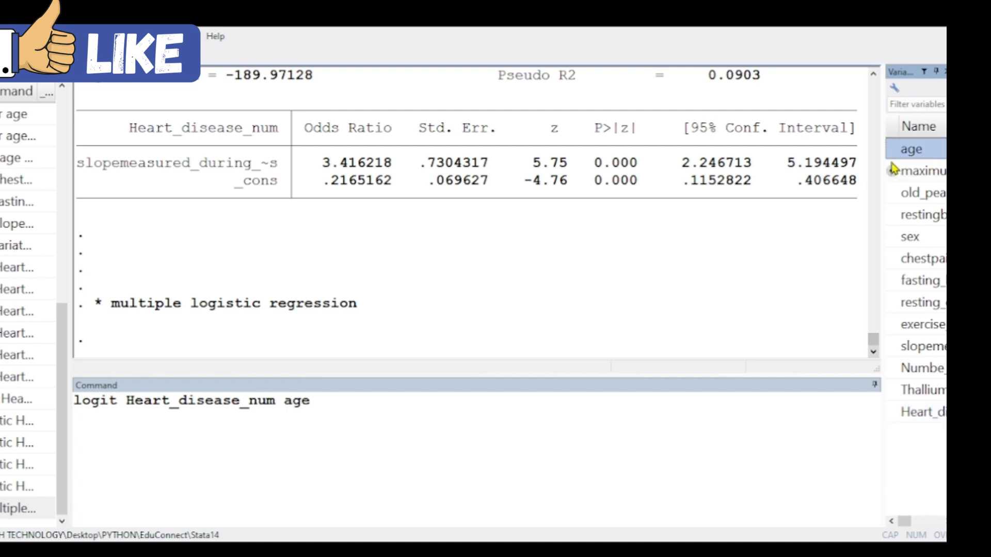
click(893, 171)
click(893, 193)
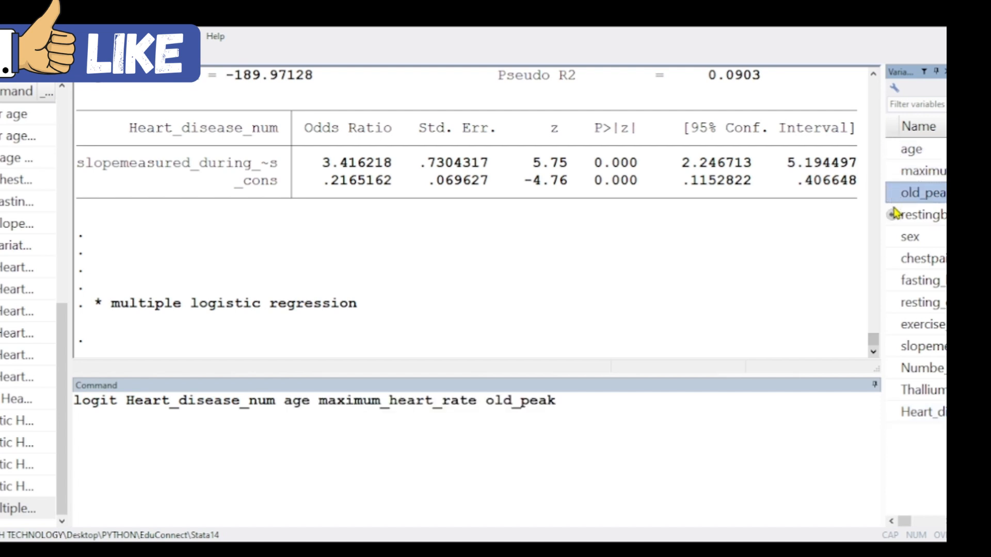
click(891, 239)
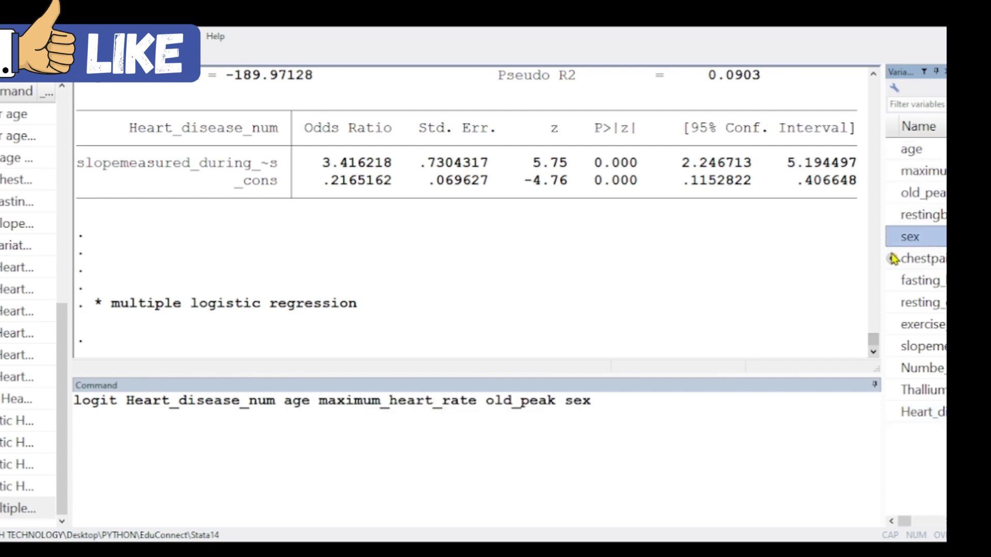
- Add chestpain_type, fasting_blood_sugar, resting_electrocardiographic, exercise_induced_angina, slopemeasured_during_stress_tes, Numbe_major_vessels and Thallium_stress_test to the logit command and run it
click(892, 259)
click(892, 282)
click(892, 303)
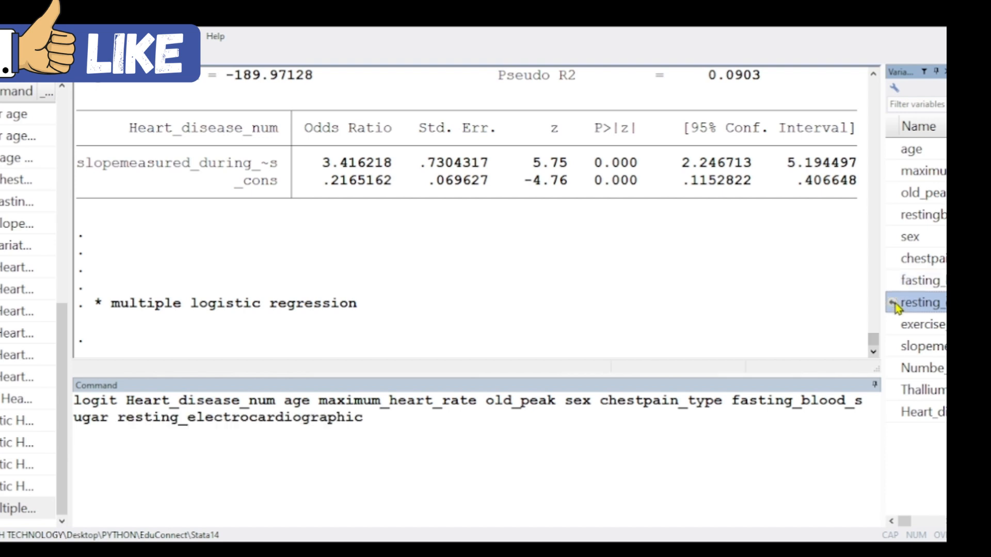
click(892, 324)
click(893, 348)
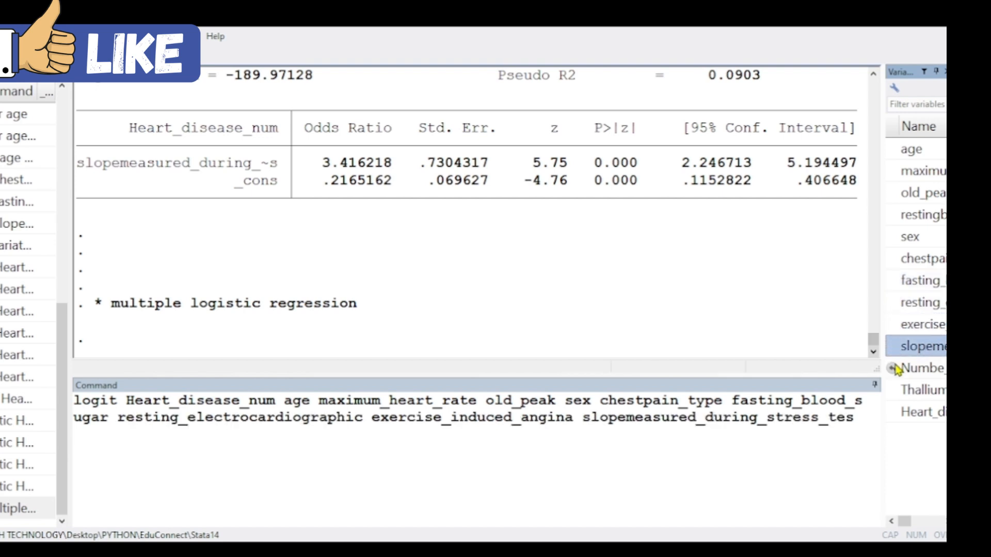
click(893, 370)
click(892, 391)
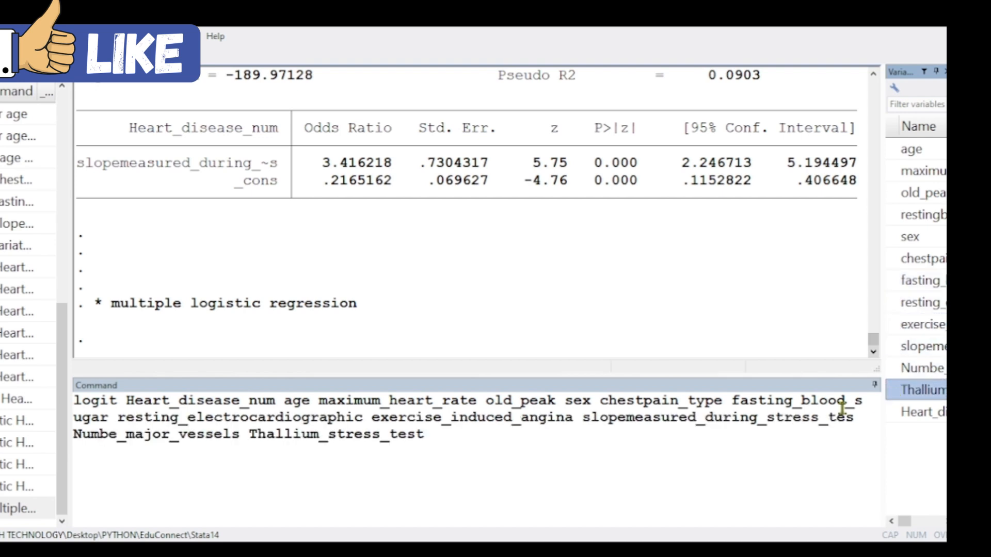
key(Return)
click(715, 419)
key(Return)
key(Return)
key(Return)
key(Return)
key(Return)
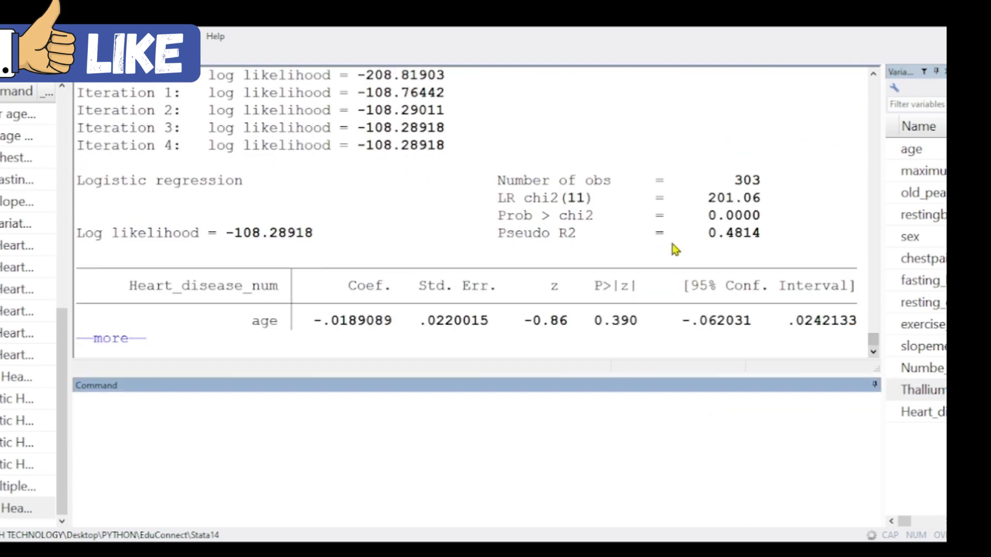
- Examine the multiple model's Pseudo R2, Prob > chi2 and LR chi2 statistics
mouse_move(764, 233)
mouse_down()
mouse_move(712, 240)
mouse_move(763, 236)
mouse_up()
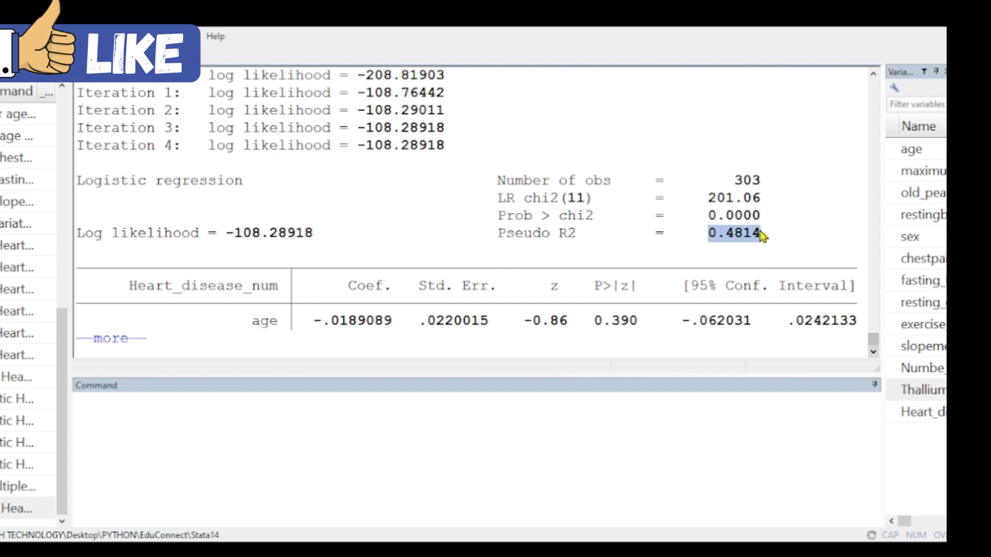
drag(772, 232, 710, 238)
mouse_move(707, 235)
mouse_down()
mouse_move(756, 232)
mouse_move(718, 231)
mouse_move(761, 216)
mouse_move(709, 219)
mouse_up()
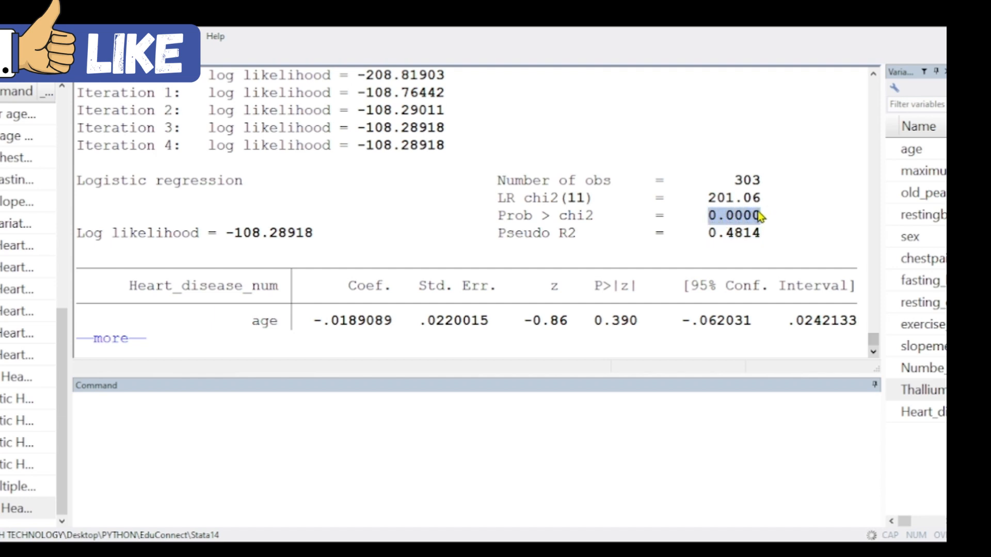
mouse_move(762, 199)
mouse_down()
mouse_move(704, 206)
mouse_move(763, 207)
mouse_up()
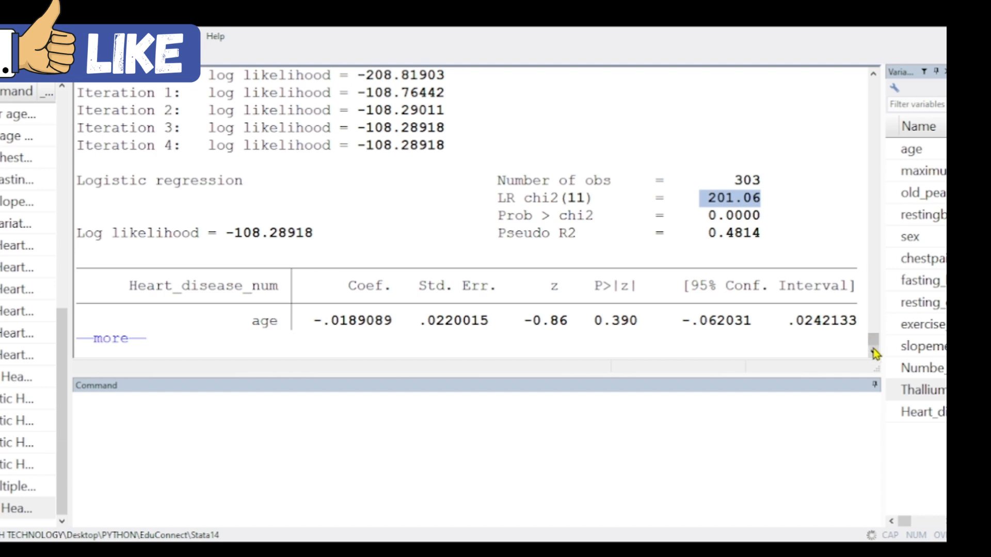
click(851, 233)
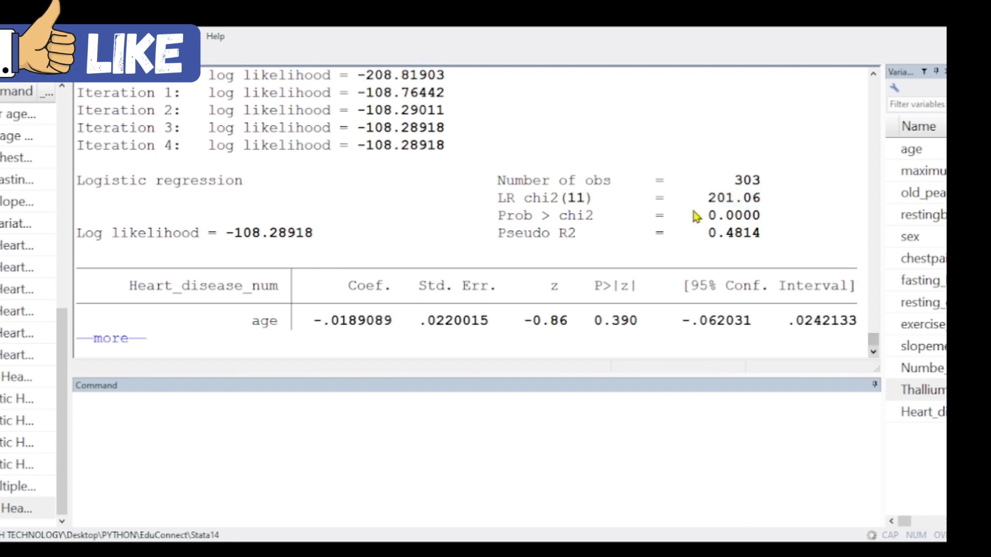
- Display the remaining rows of the multiple logit coefficient table, down to the constant
key(Return)
key(Return)
key(Return)
key(Return)
key(Return)
key(Return)
key(Return)
key(Return)
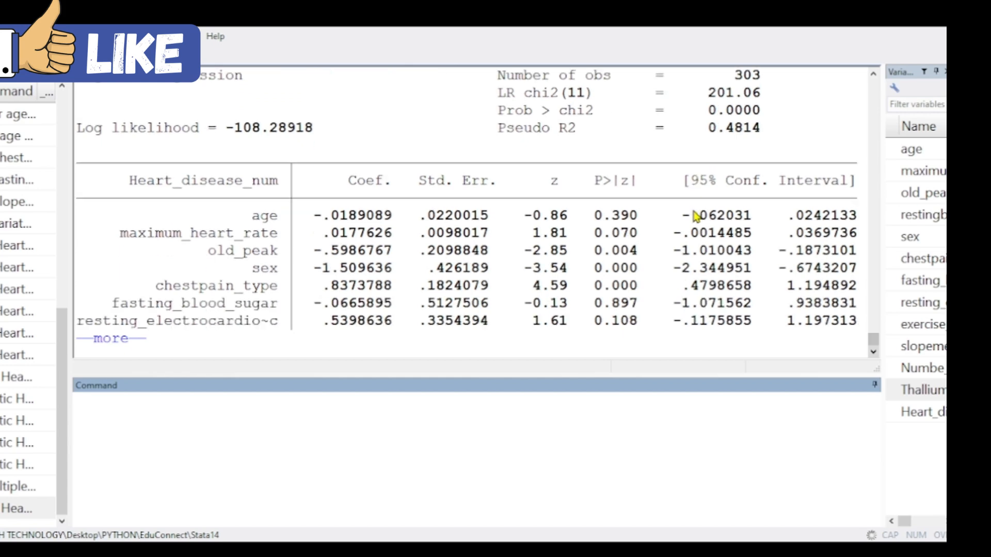
key(Return)
key(Return)
key(Return)
key(Return)
key(Return)
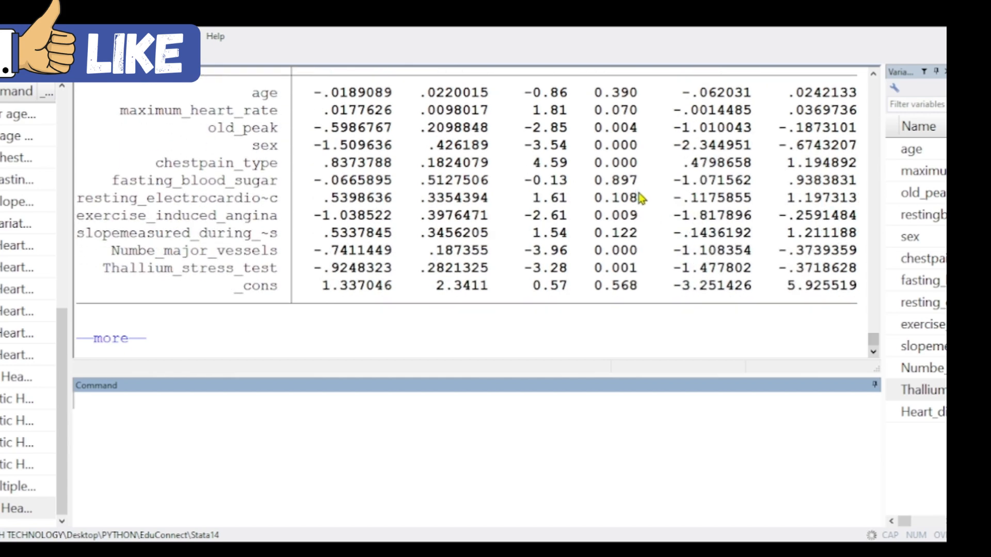
- Bring the full coefficient table with its headings into view and examine the Coef. column for all predictors
click(873, 75)
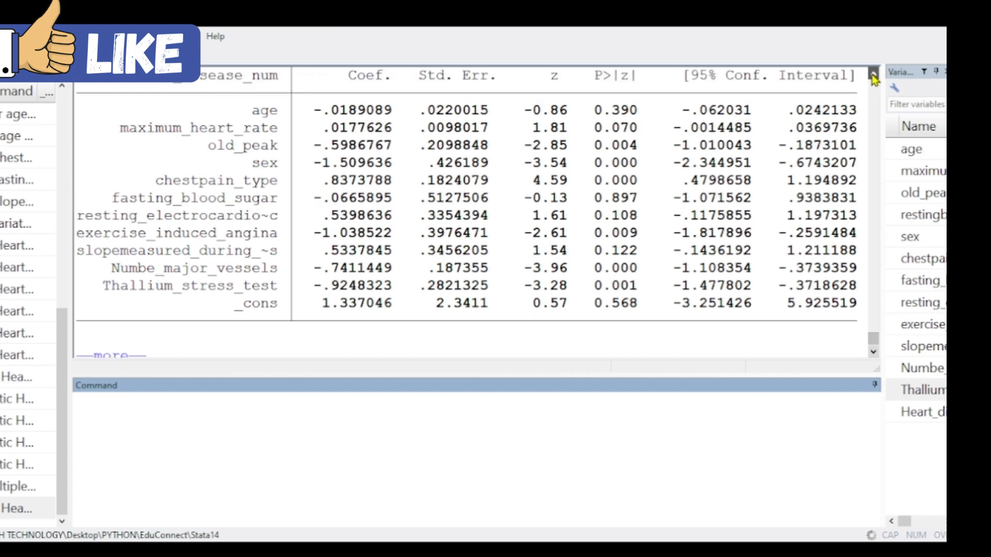
drag(400, 113, 345, 116)
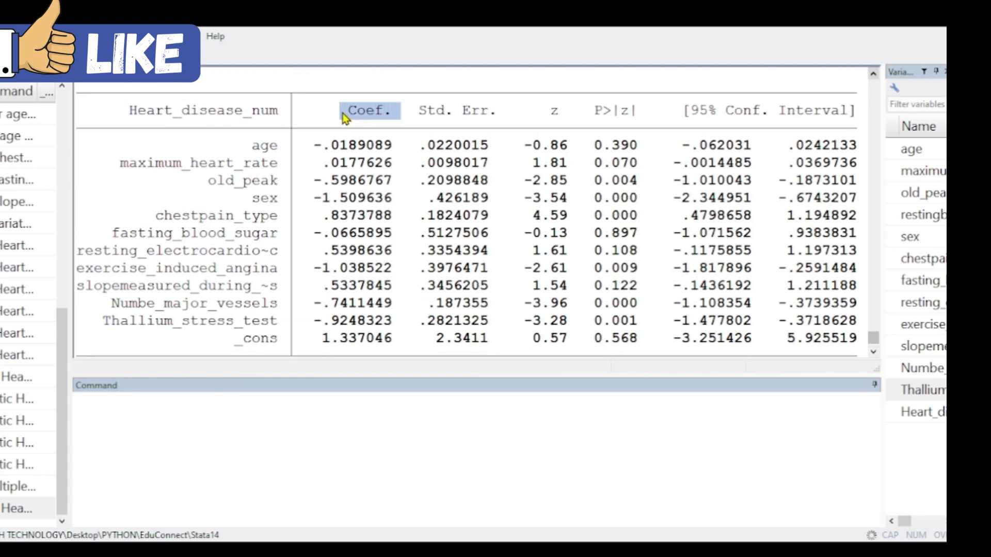
click(645, 99)
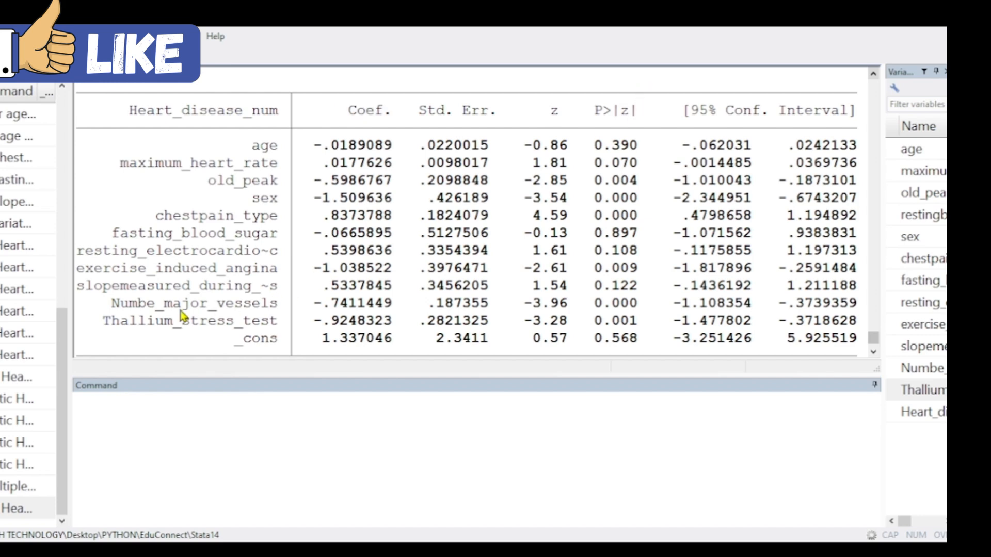
- Recall the multiple logit command with all eleven predictors, change logit to logistic, and run it to obtain odds ratios
click(4, 506)
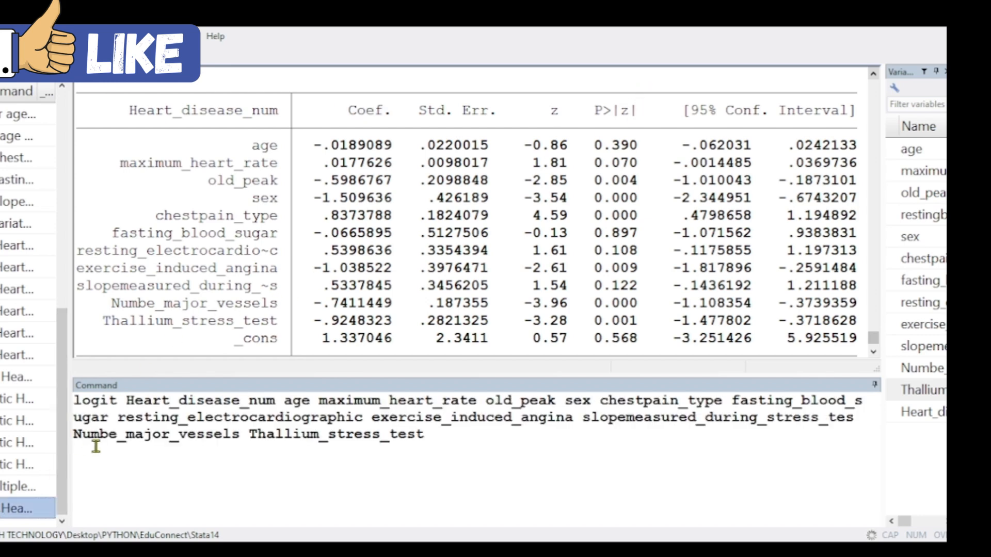
click(121, 402)
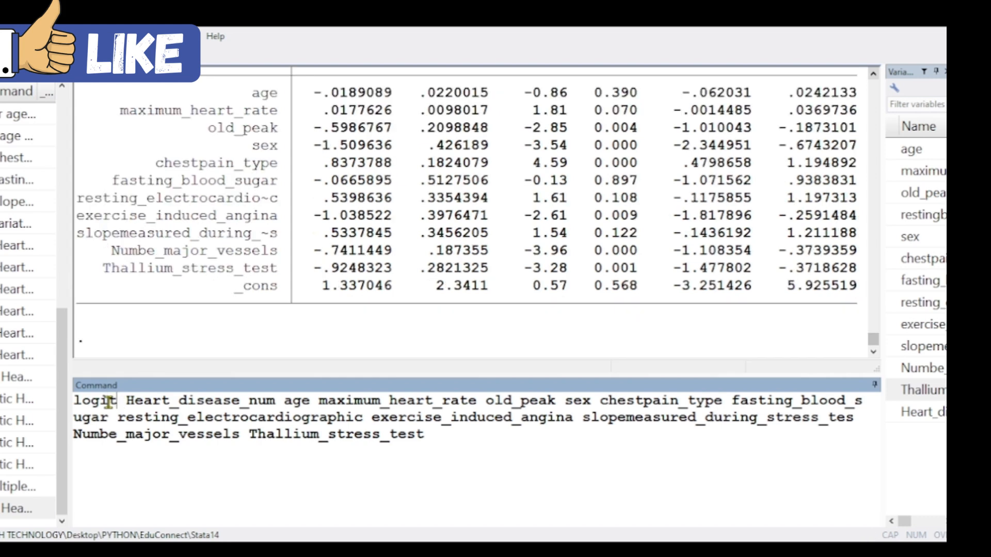
text(i)
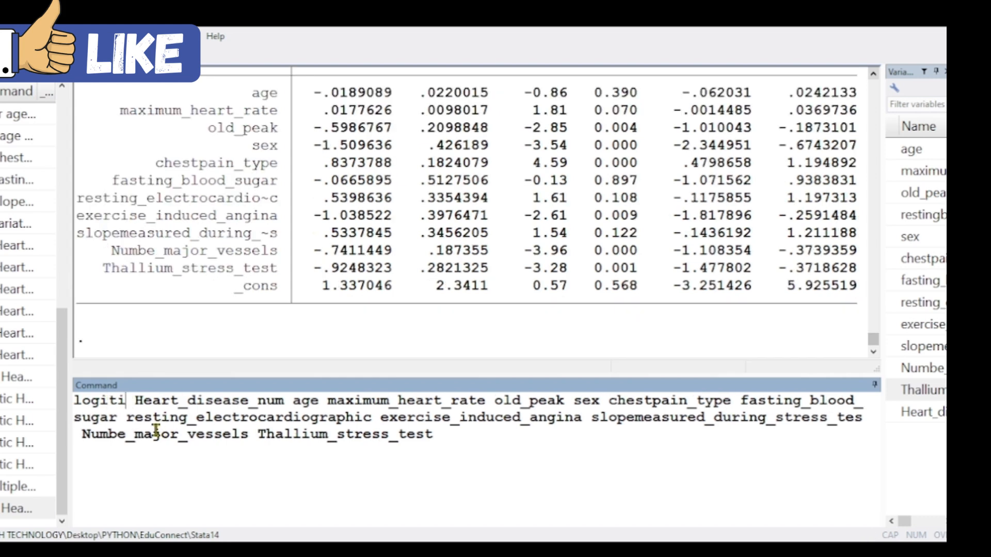
click(110, 403)
text(s)
key(BackSpace)
text(sti)
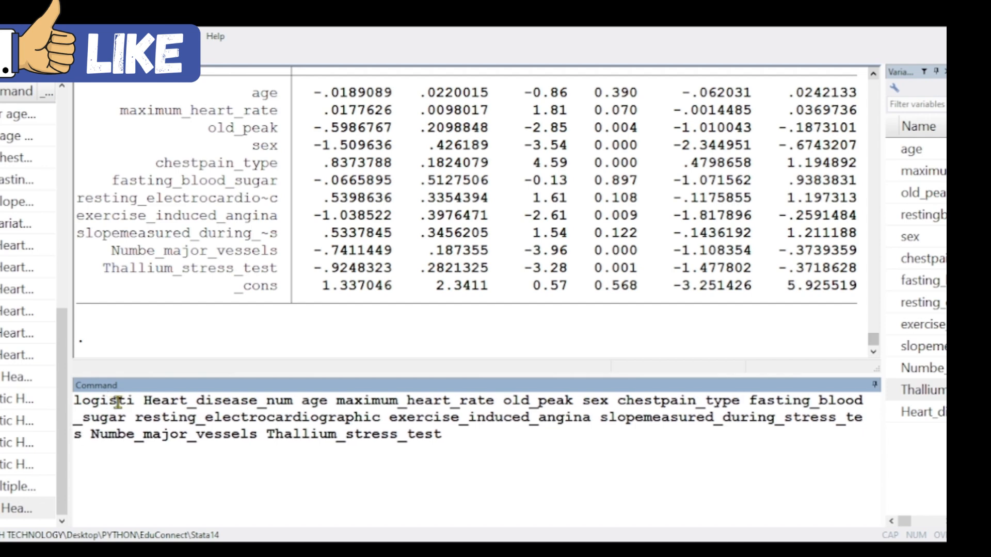
text(c)
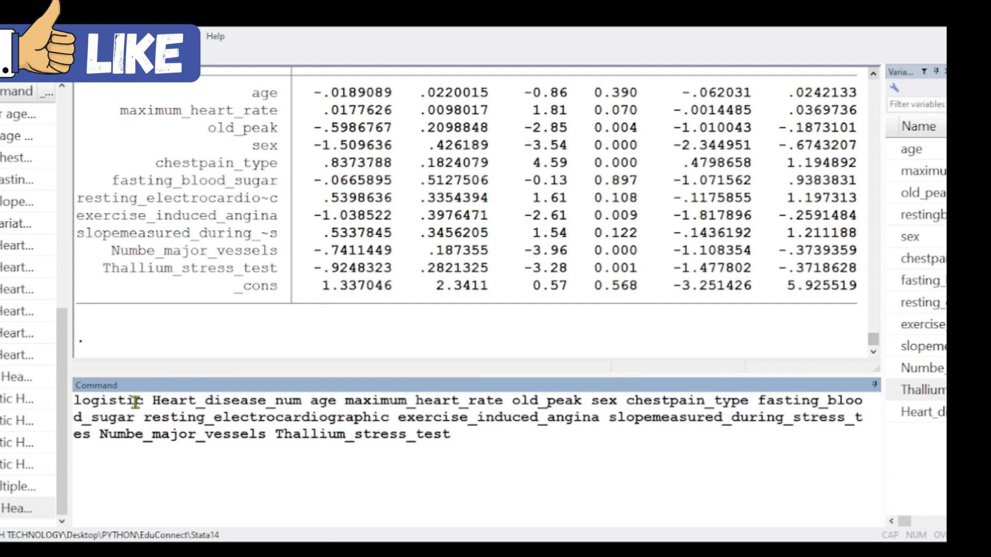
key(Return)
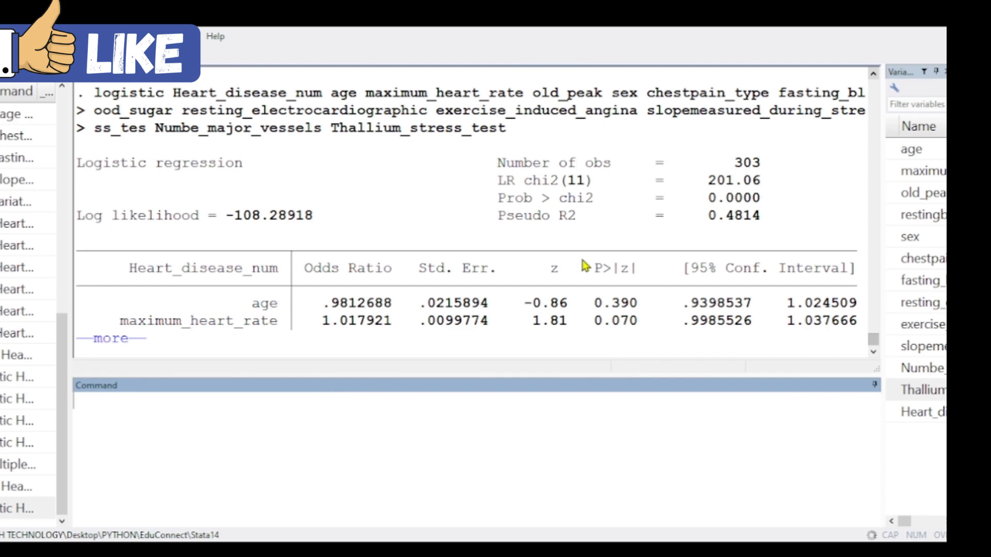
- Display the remaining rows of the multiple logistic table together with the Odds Ratio column headings
click(491, 283)
key(space)
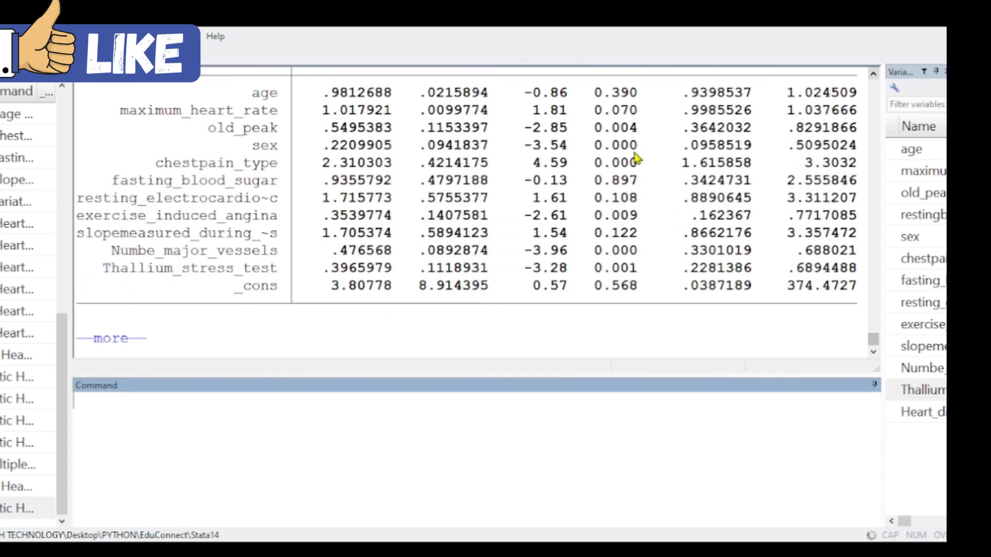
click(873, 75)
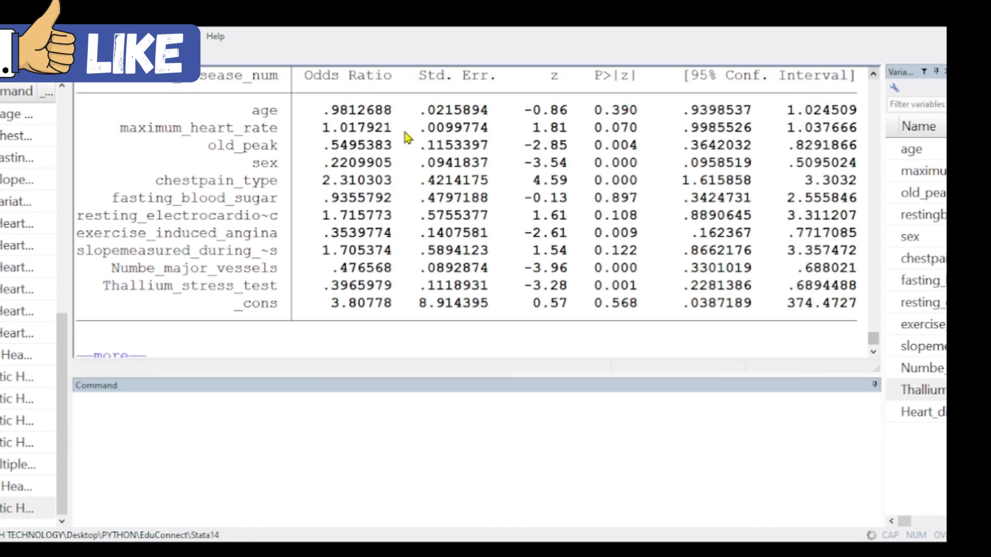
- Examine the odds ratios of age, maximum_heart_rate, chestpain_type, resting_electrocardiographic and slopemeasured_during_stress_tes
drag(397, 109, 333, 115)
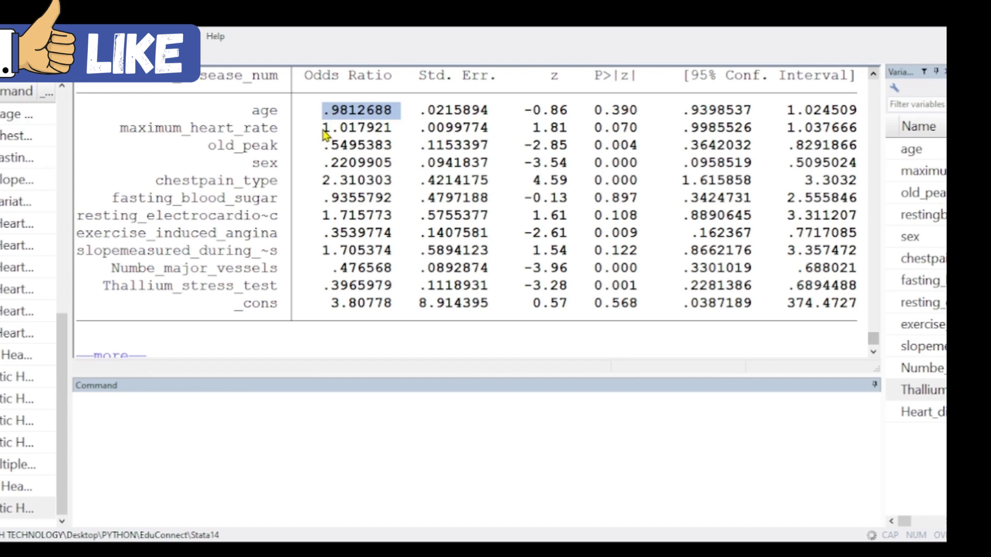
click(325, 135)
drag(323, 132, 402, 129)
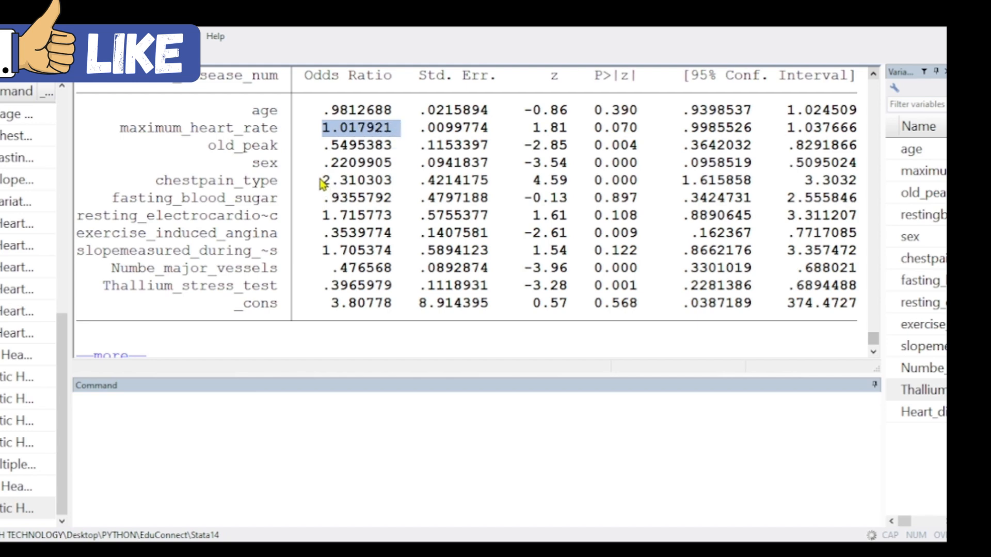
drag(318, 181, 397, 185)
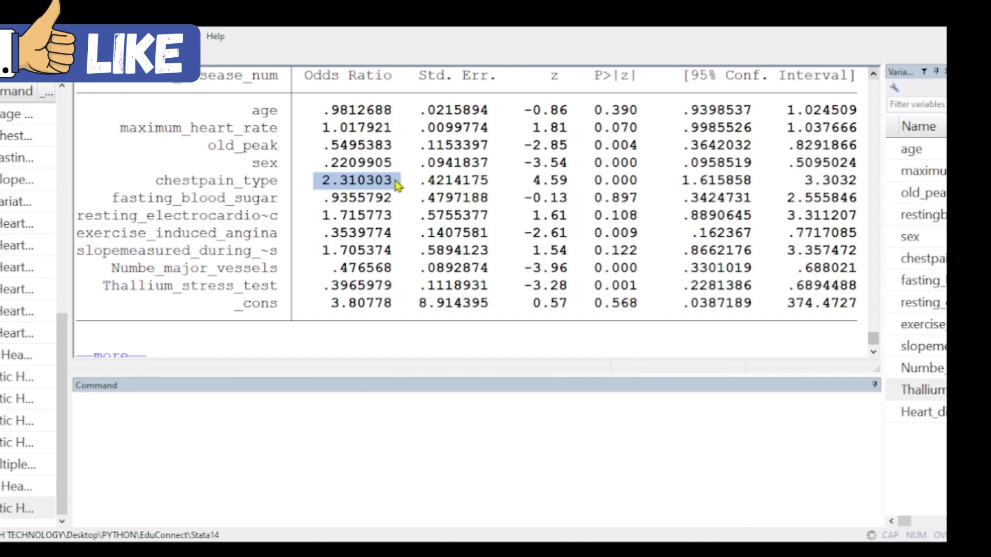
drag(321, 216, 392, 226)
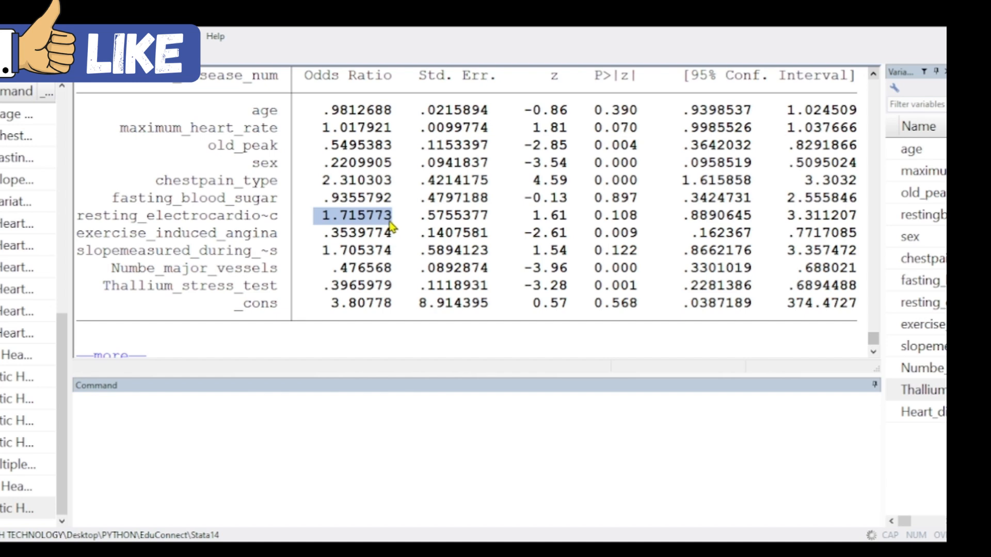
drag(319, 254, 396, 257)
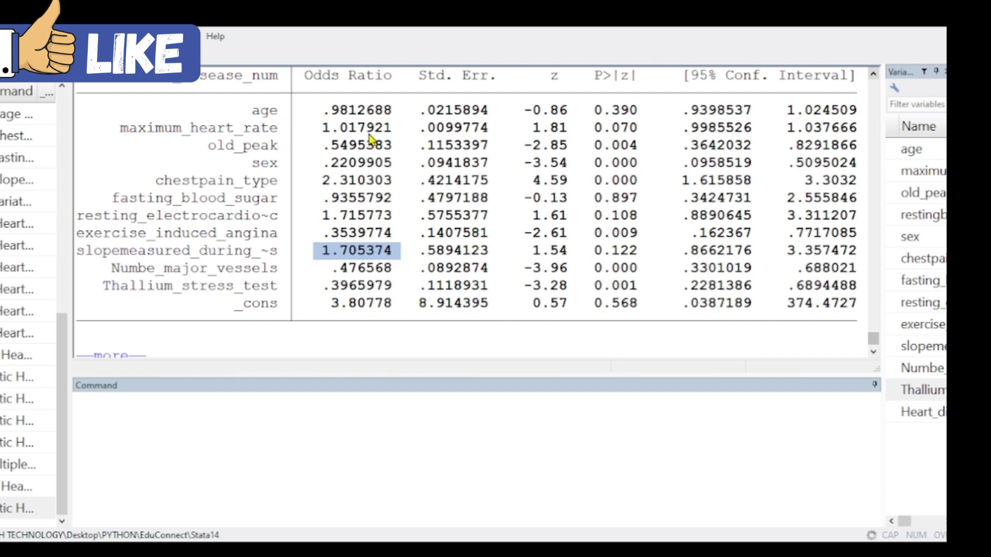
- Compare the odds ratios with their P>|z| values in the maximum_heart_rate, chestpain_type, resting_electrocardiographic and slopemeasured_during_stress_tes rows
drag(316, 114, 442, 132)
click(443, 133)
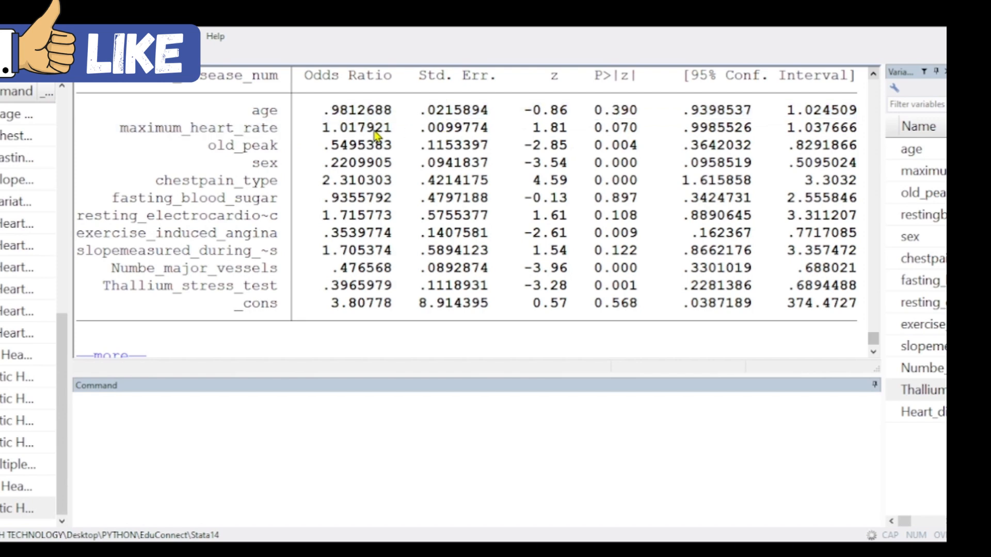
drag(319, 127, 633, 130)
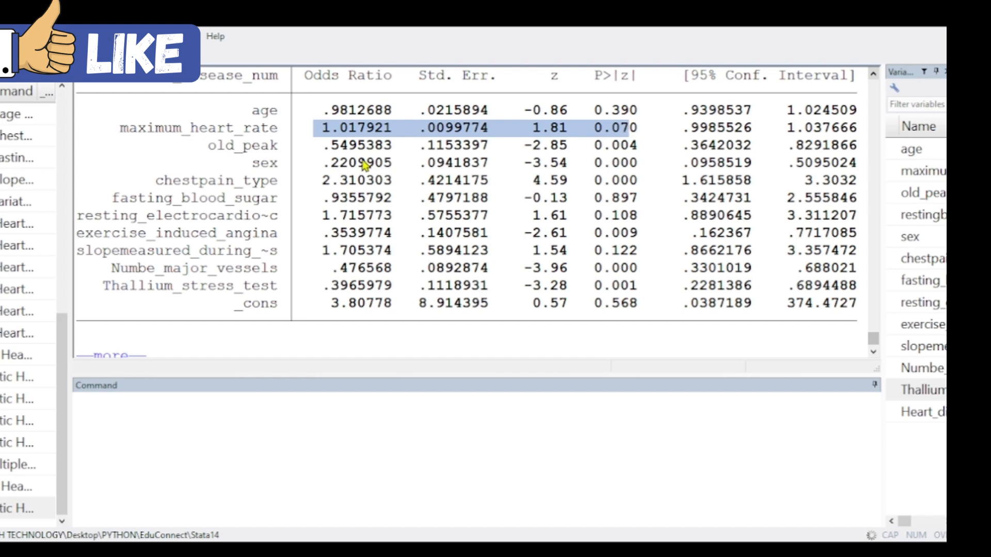
drag(317, 180, 634, 194)
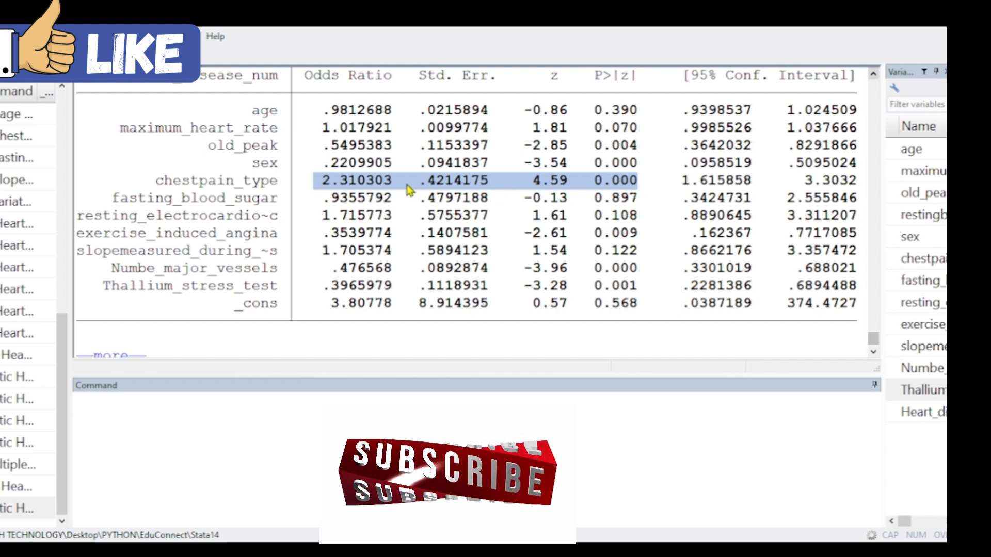
drag(321, 215, 638, 229)
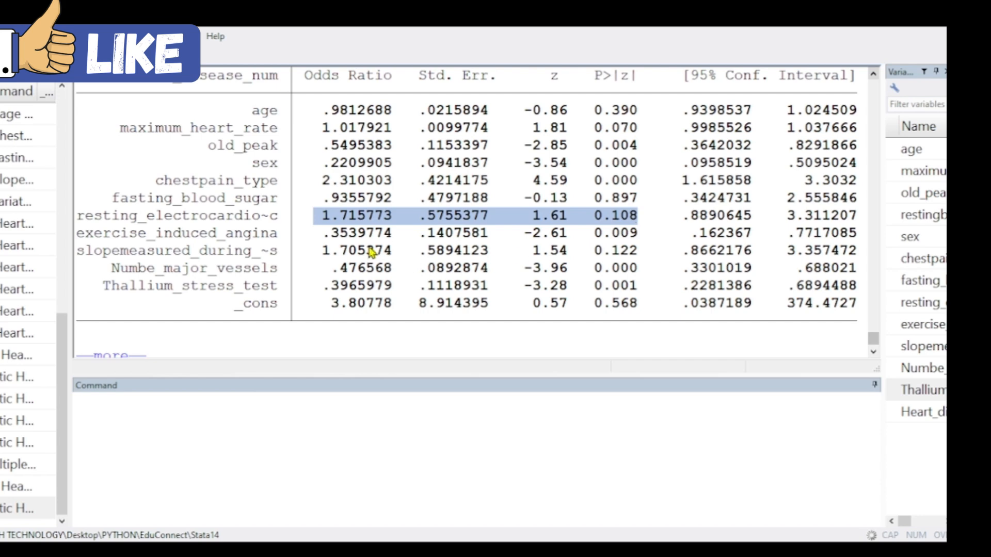
drag(316, 251, 639, 253)
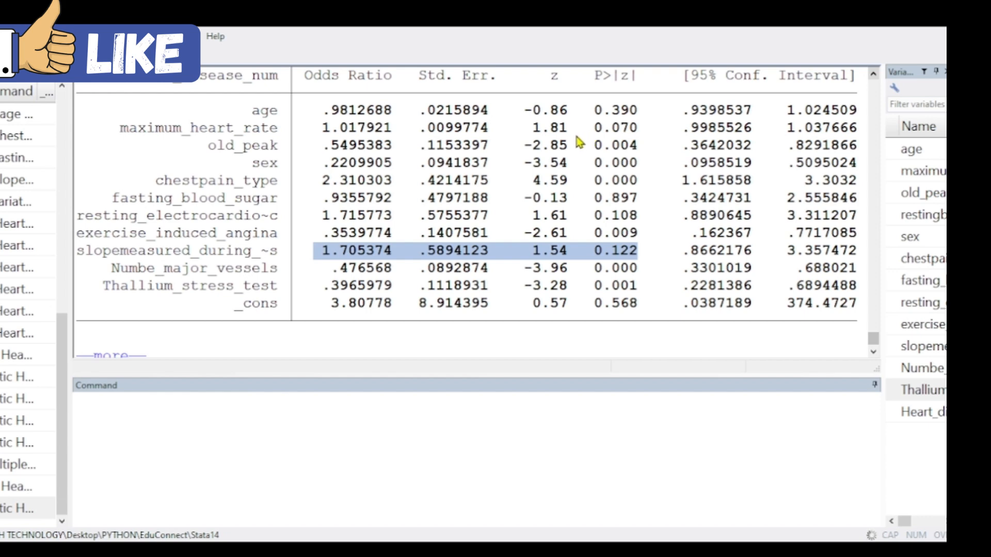
- Examine the P>|z| values of maximum_heart_rate, old_peak, sex and Numbe_major_vessels, along with old_peak's odds ratio
drag(644, 129, 592, 131)
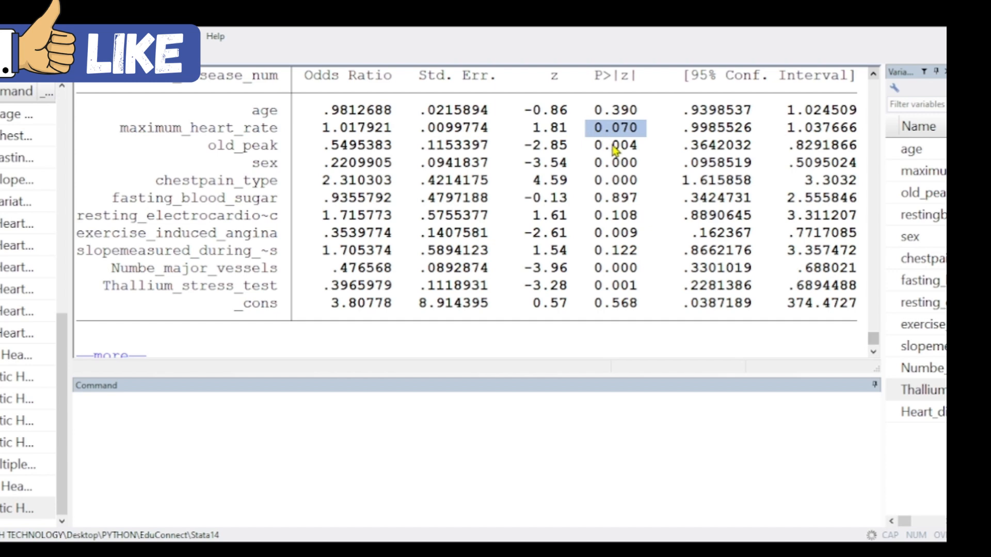
drag(642, 148, 579, 150)
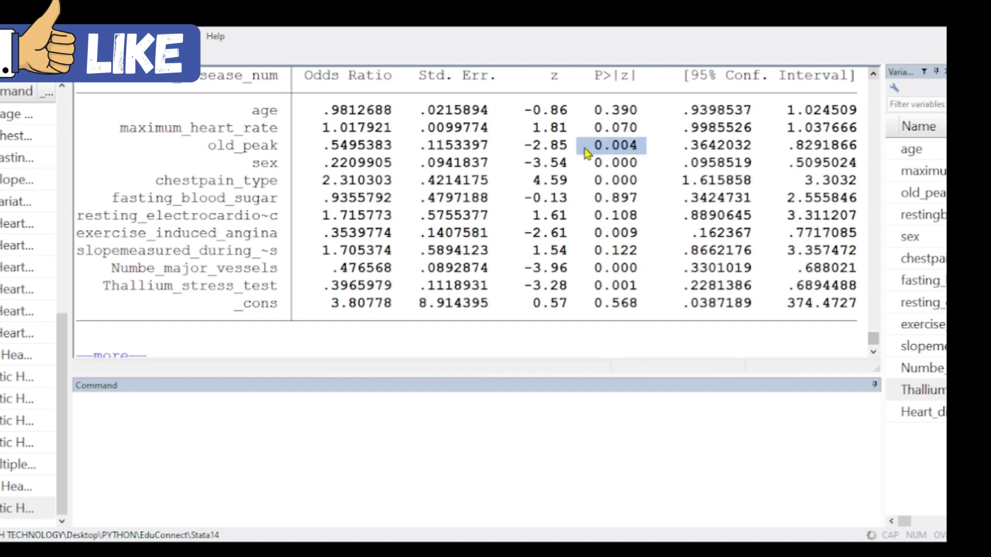
drag(324, 149, 417, 150)
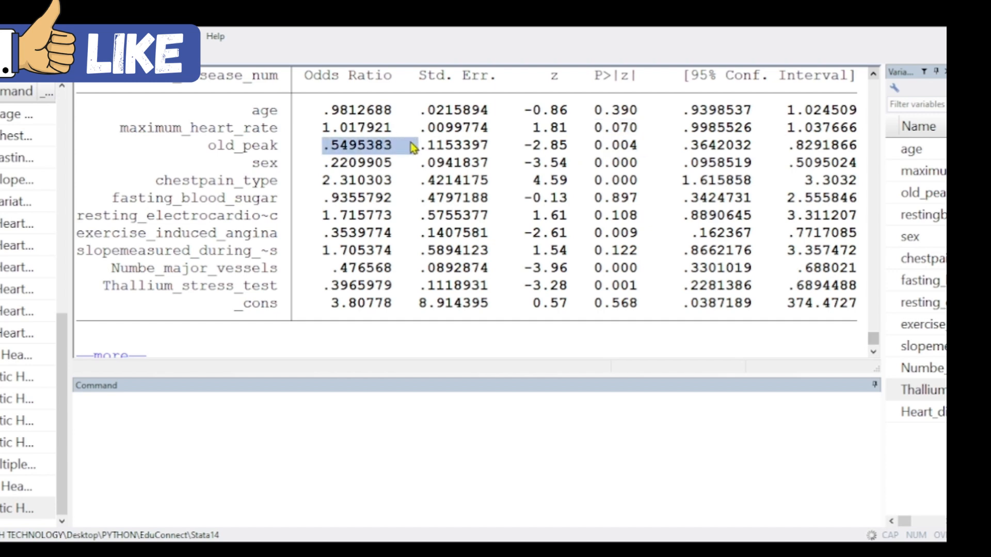
drag(645, 164, 582, 170)
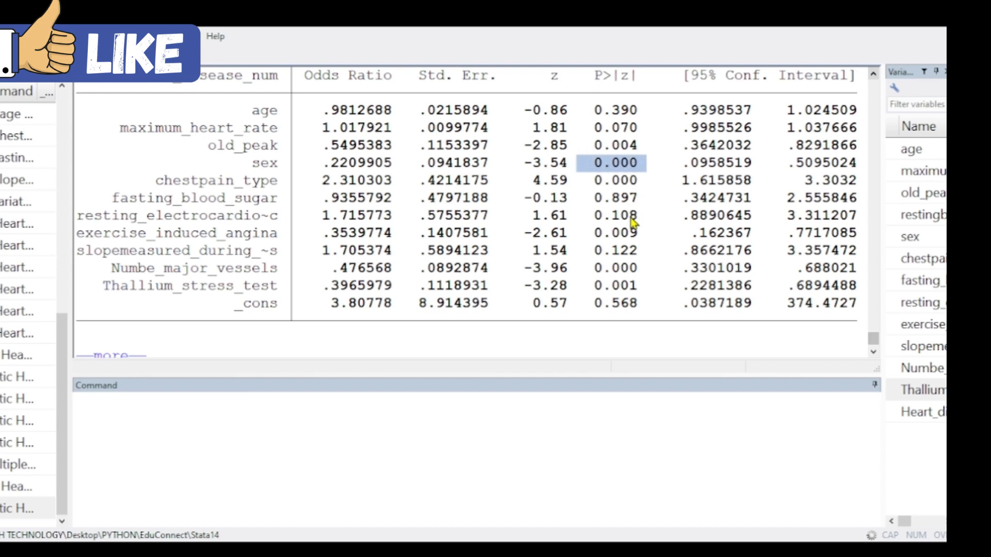
drag(636, 237, 586, 270)
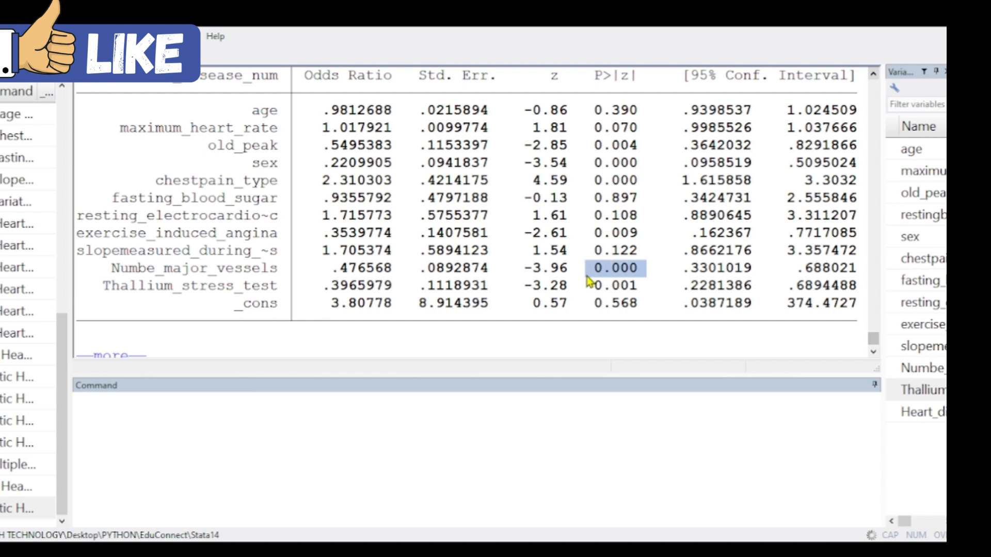
- Review the null and alternative hypotheses recorded earlier in the results and check them against the chestpain_type row of the odds ratio table
click(407, 388)
key(Return)
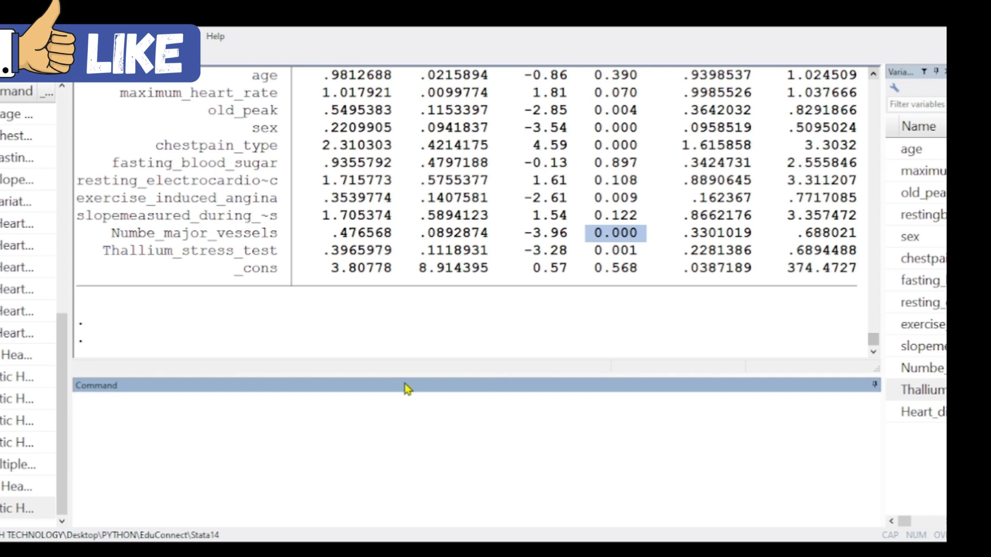
drag(873, 339, 873, 96)
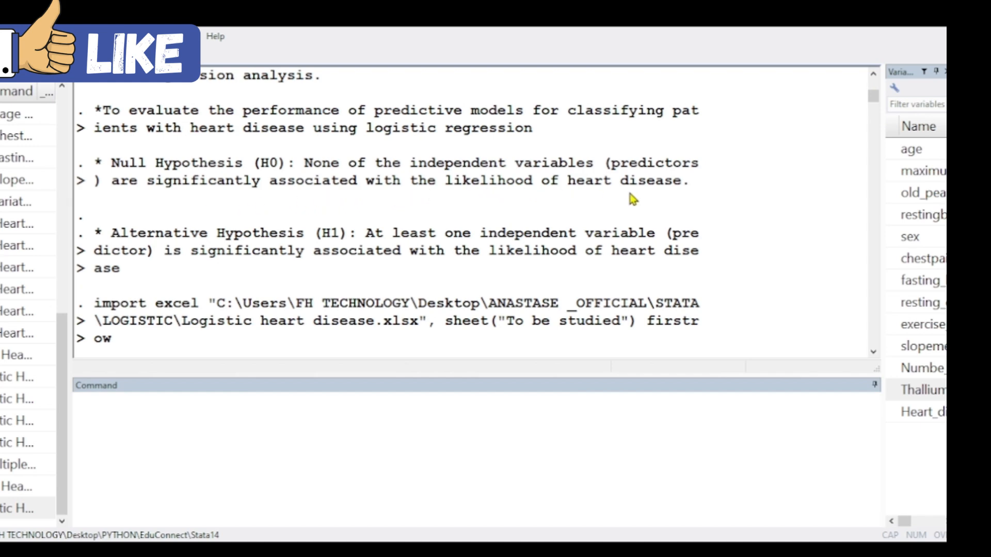
drag(701, 168, 106, 171)
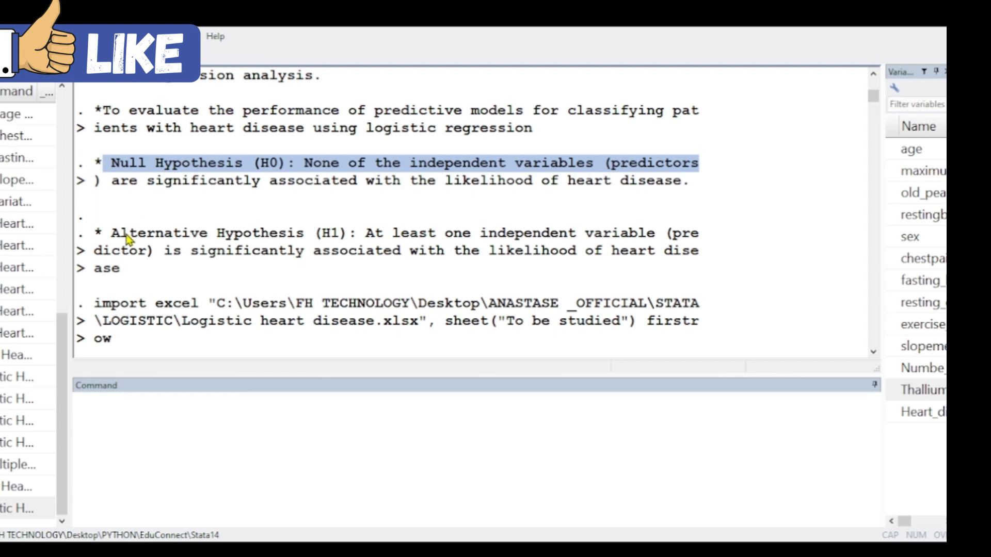
drag(106, 236, 328, 237)
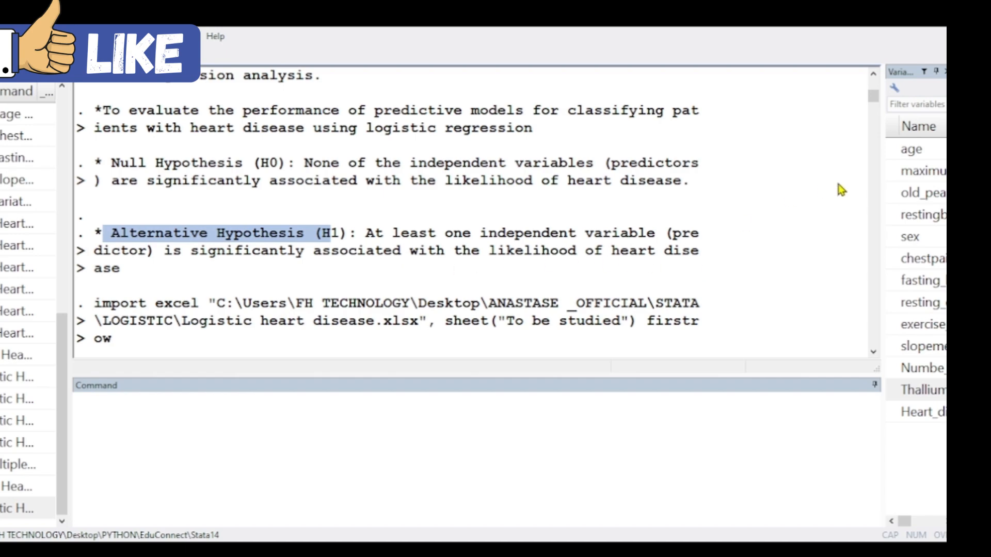
drag(872, 100, 854, 356)
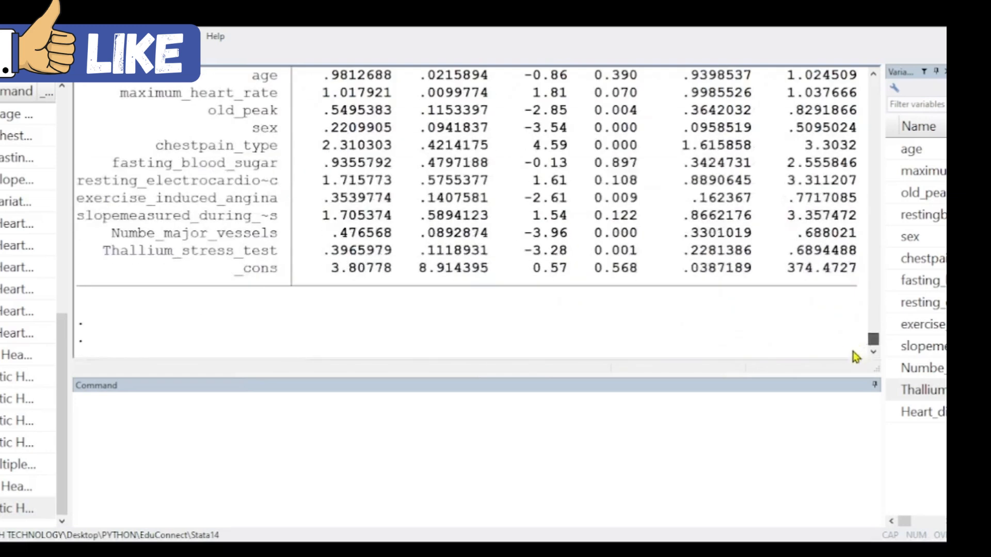
drag(157, 145, 634, 149)
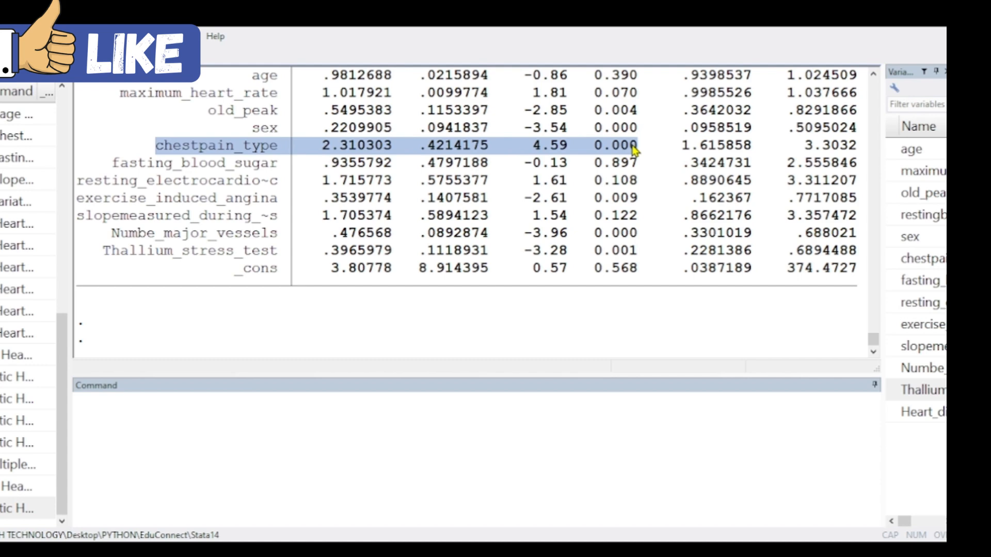
- Recall the last logistic command and add the i. prefix to sex, chestpain_type, fasting_blood_sugar and resting_electrocardiographic
click(105, 426)
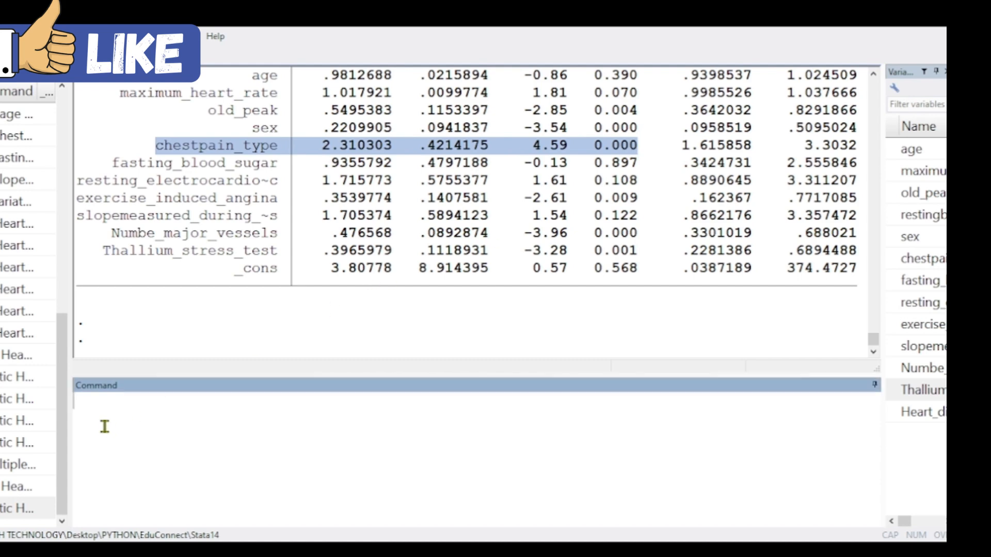
click(3, 509)
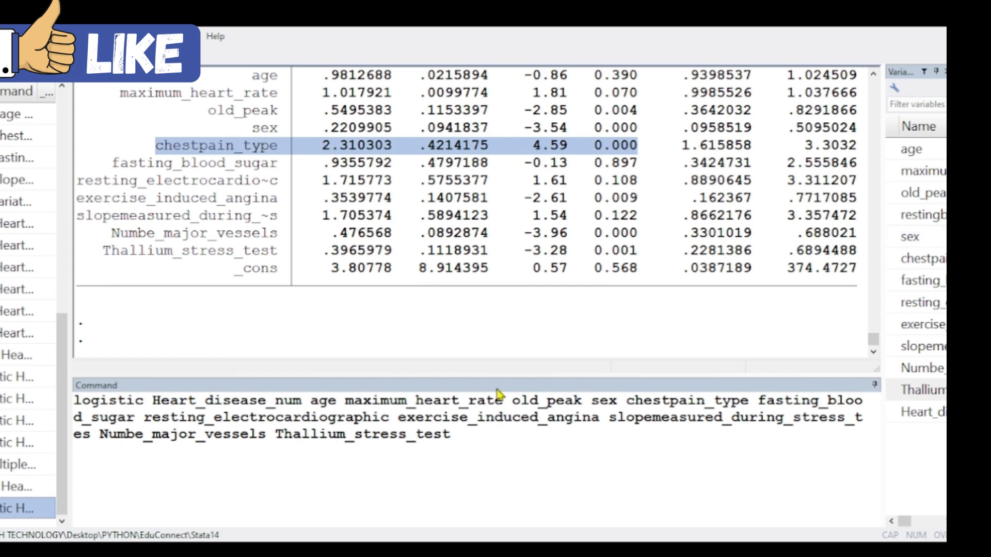
click(592, 401)
text(i.)
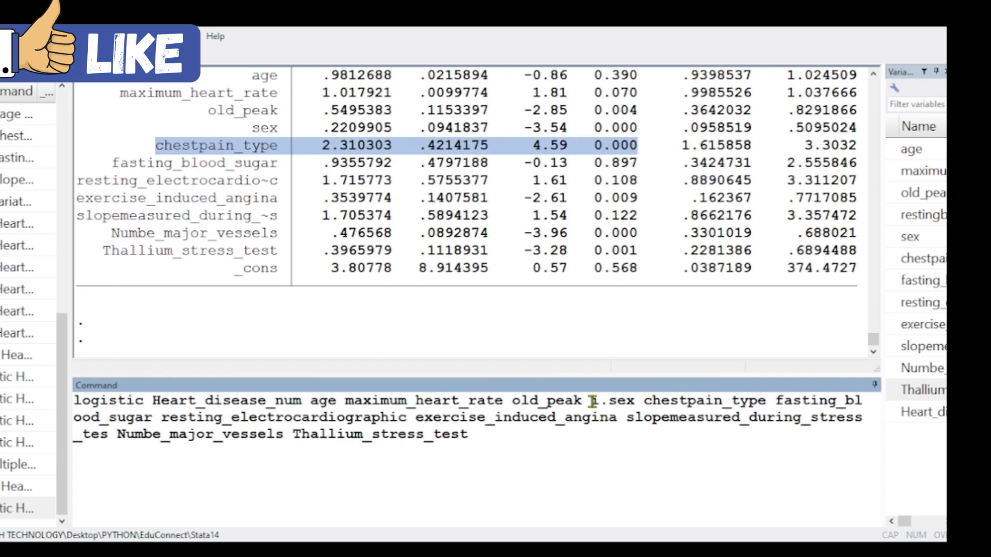
click(645, 401)
text(i.)
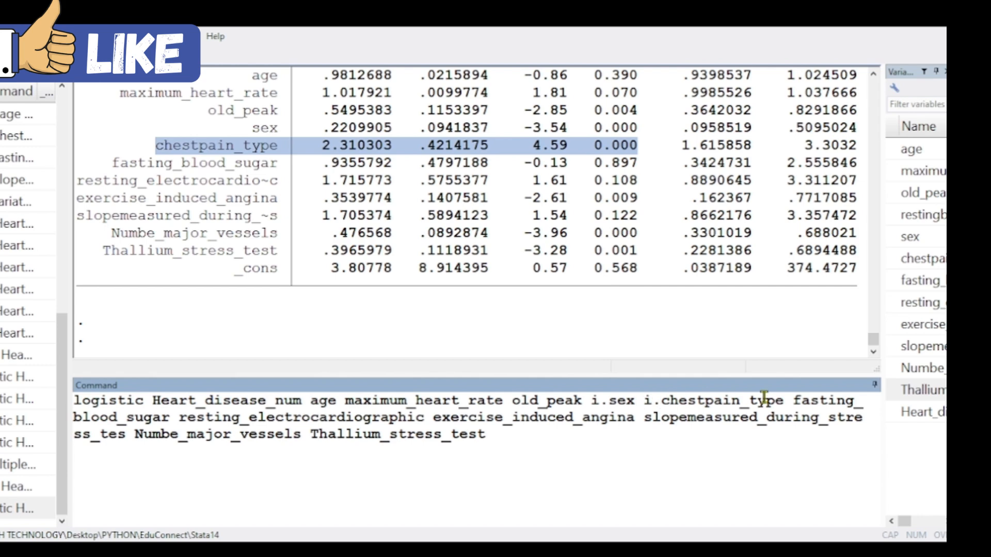
click(796, 402)
text(i.)
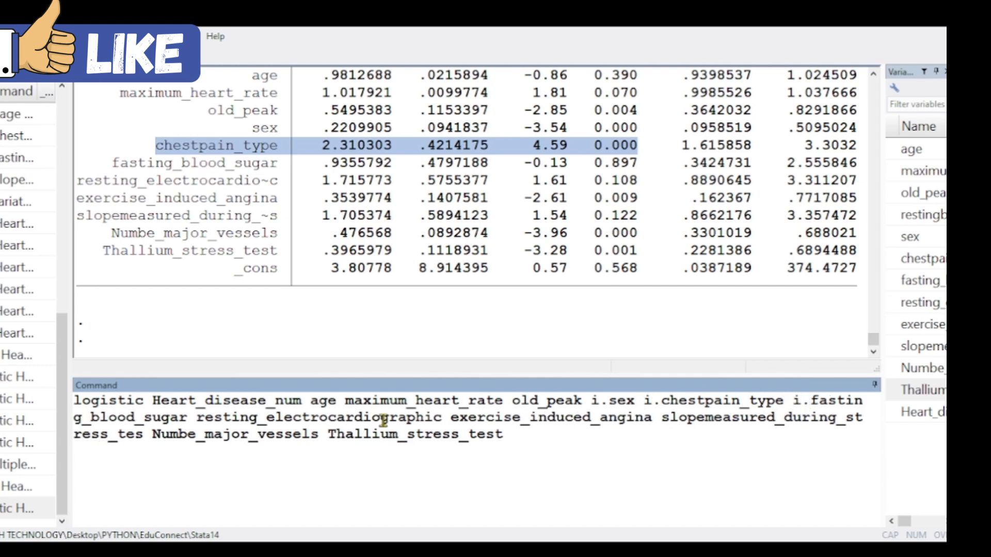
click(195, 419)
text(i)
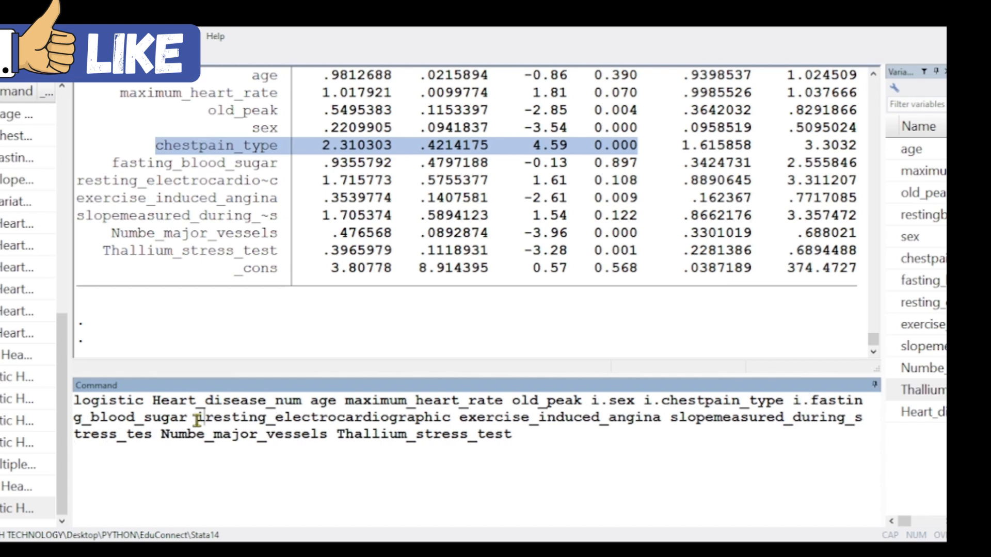
text(.)
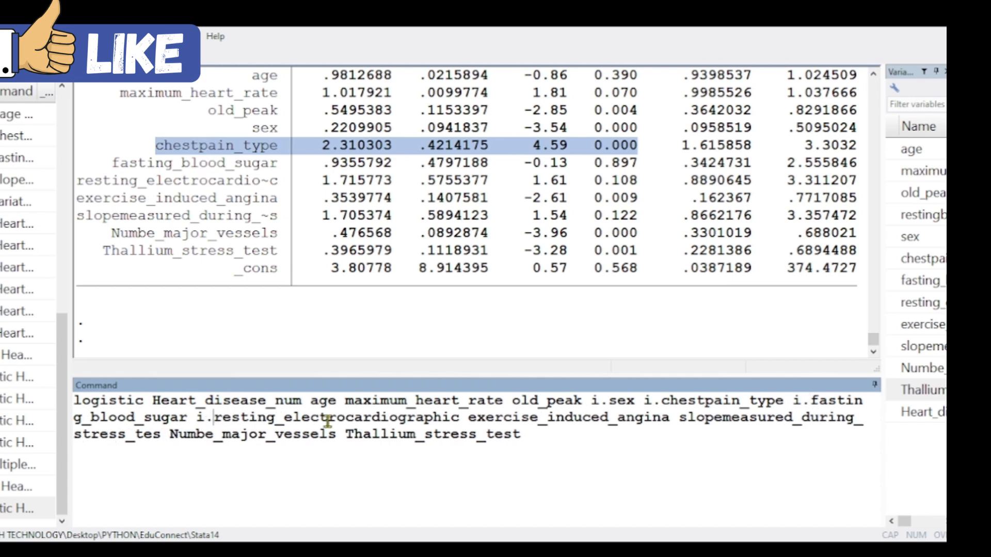
- Add the i. prefix to exercise_induced_angina, slopemeasured_during_stress_tes, Numbe_major_vessels and Thallium_stress_test in the logistic command
click(468, 417)
text(i.)
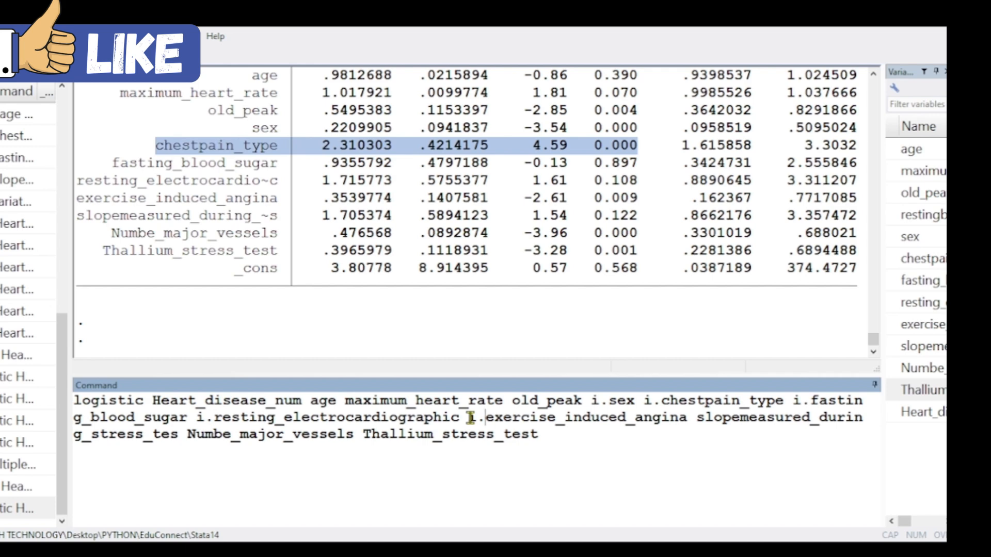
click(702, 418)
text(i.)
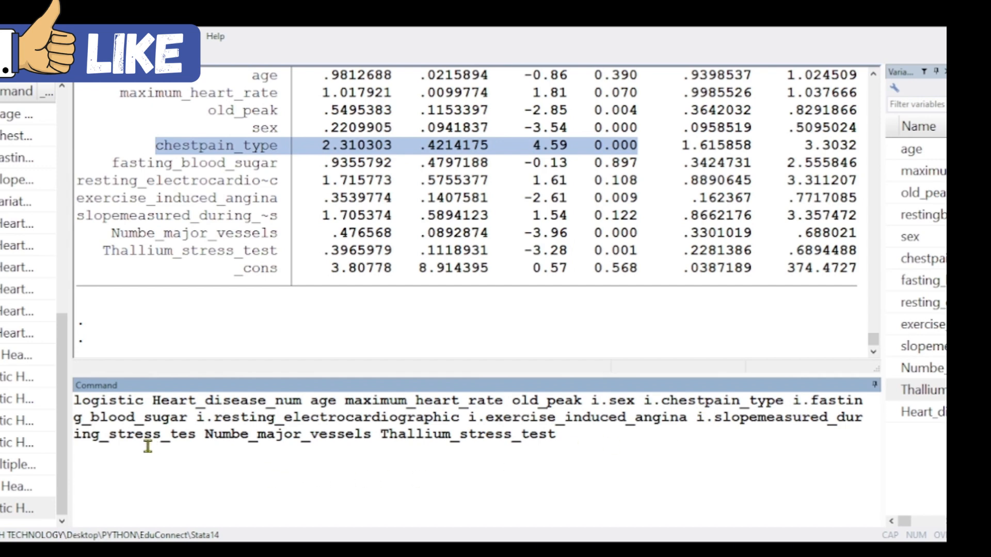
click(204, 433)
text(i.)
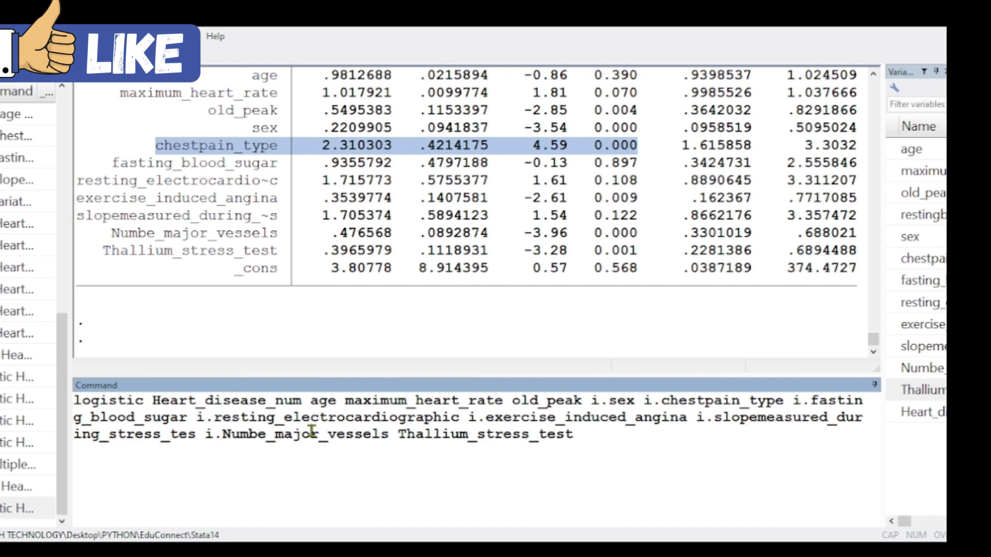
click(397, 436)
text(i.)
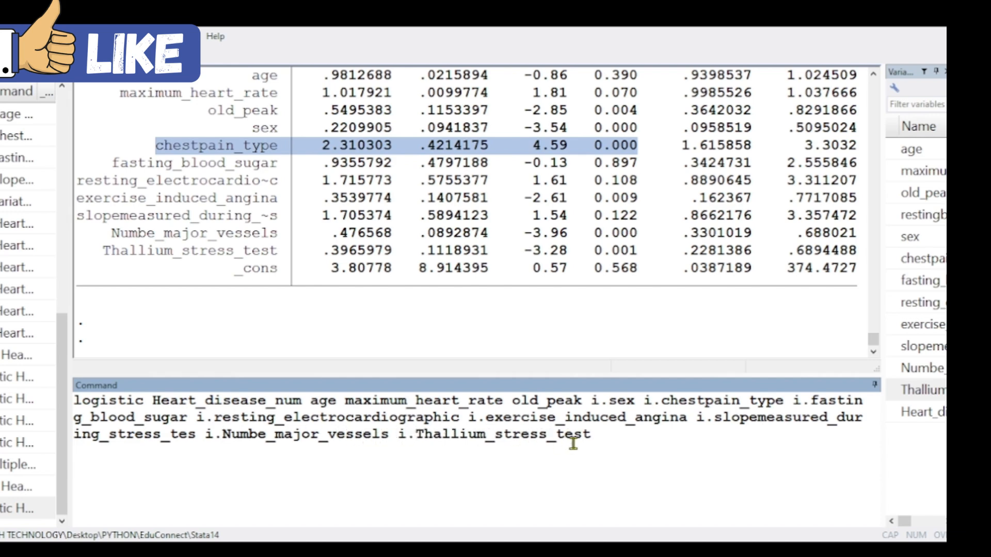
- Append the baselevels and or options to the logistic command and run the regression
click(604, 443)
text(,baselevels or)
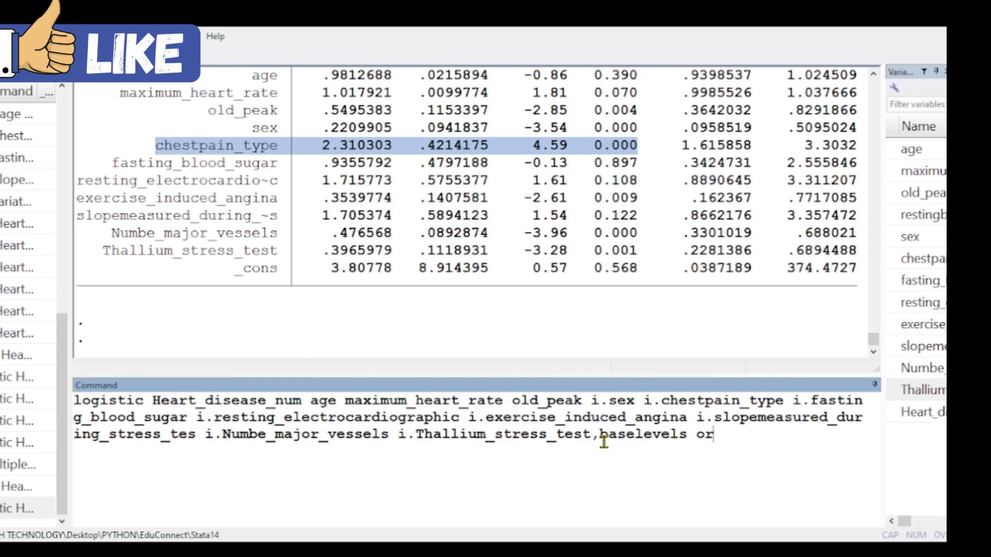
key(Return)
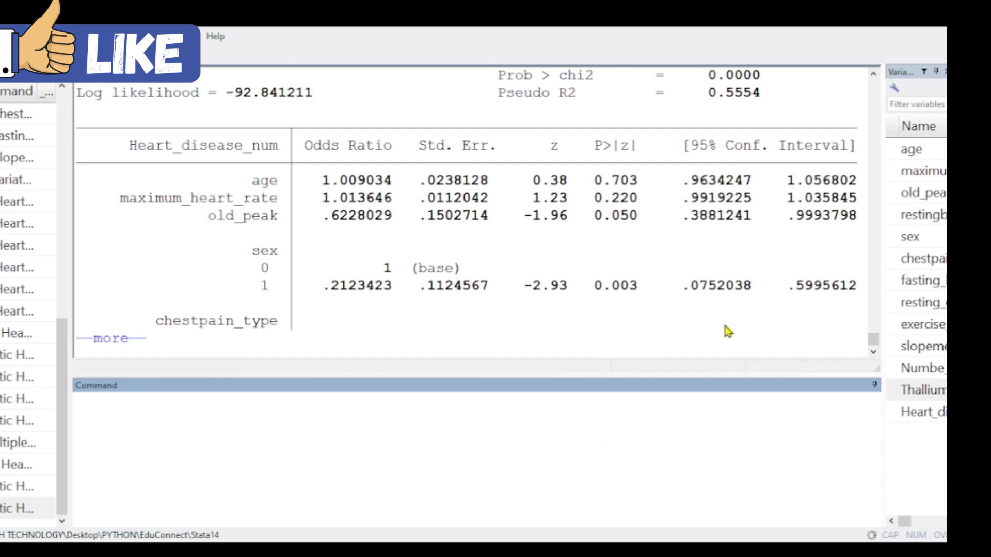
- Examine the age row of the new regression and continue the paused output through the chestpain_type levels
drag(252, 182, 857, 183)
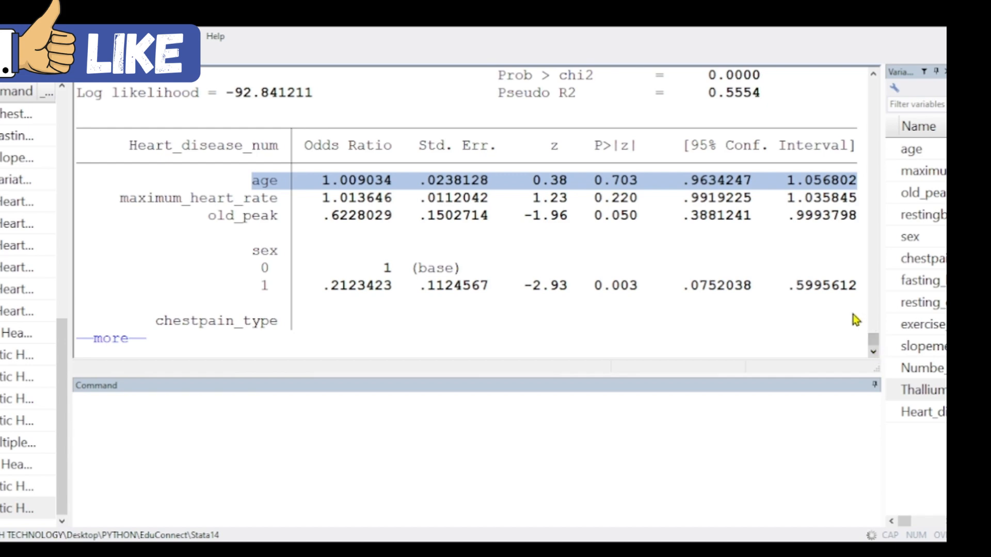
click(809, 310)
key(Return)
key(Return)
key(Return)
key(Return)
key(Return)
key(Return)
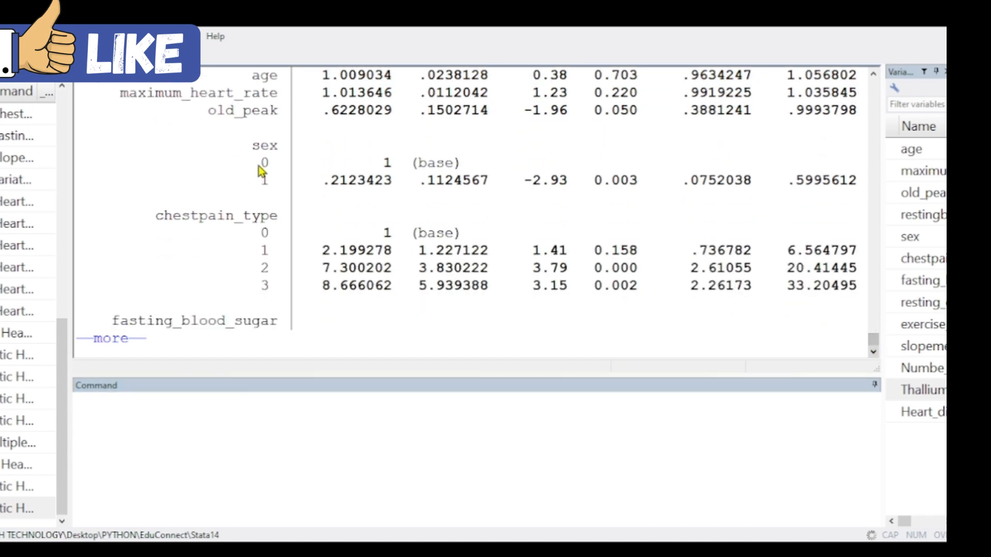
- Examine the base level of sex, then the odds ratio and P>|z| value of sex level 1
drag(258, 166, 464, 176)
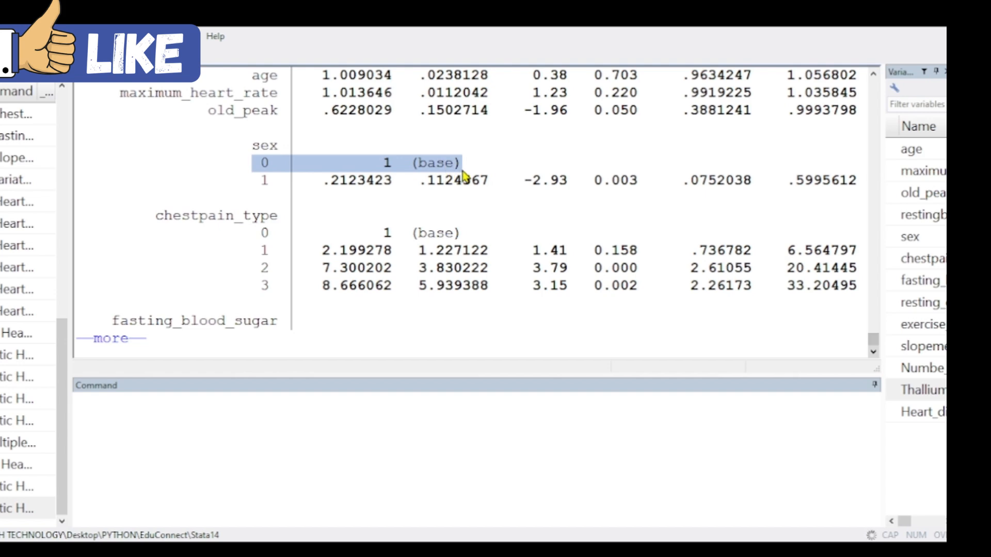
drag(260, 181, 630, 195)
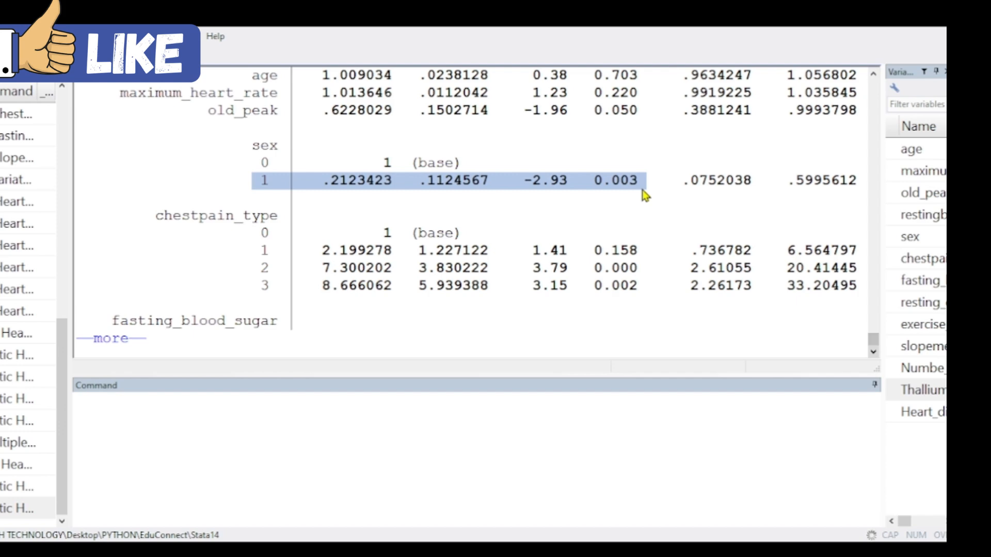
click(607, 185)
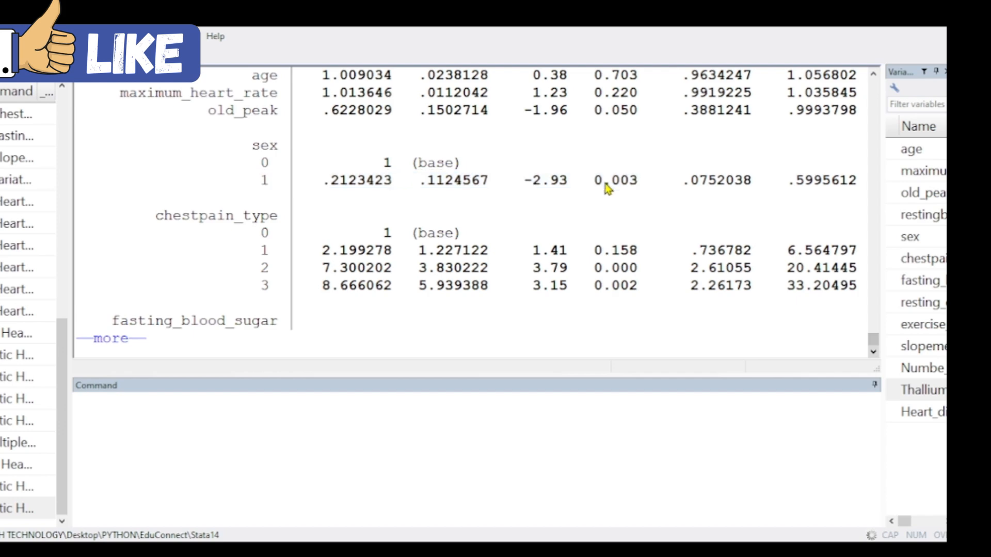
drag(254, 182, 592, 187)
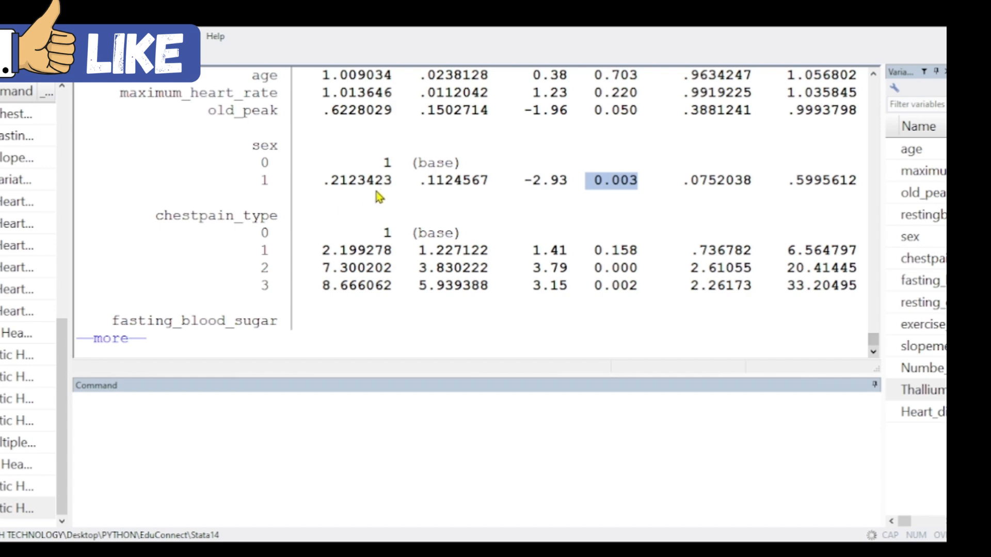
drag(394, 179, 330, 189)
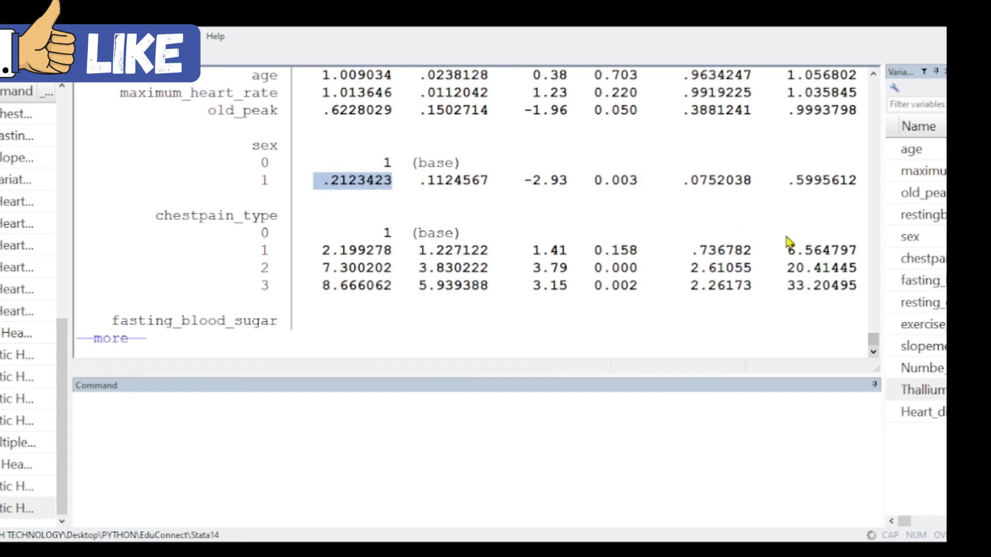
- Compare with the age and sex rows of the previous regression without i. prefixes, including the odds ratio of sex
click(873, 73)
click(873, 76)
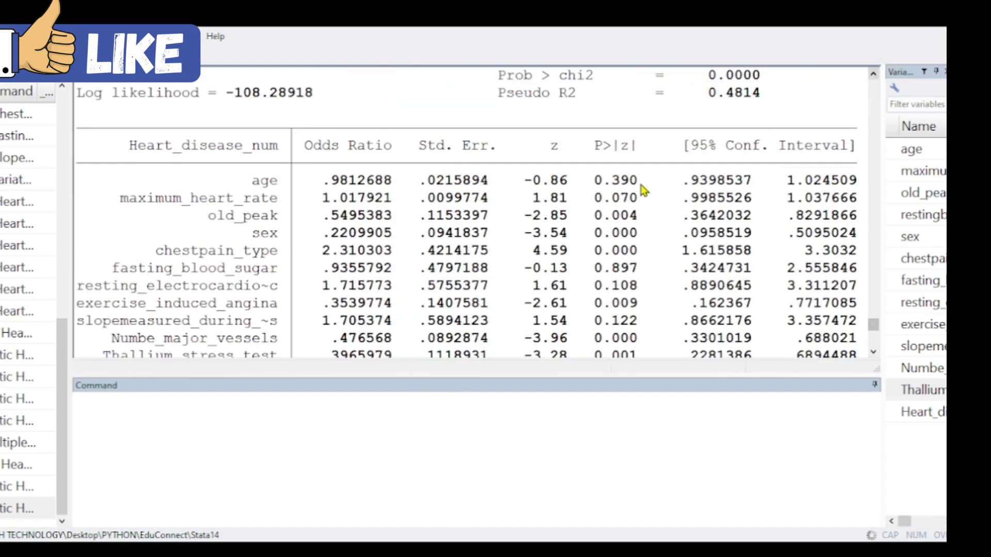
drag(639, 186, 296, 193)
click(256, 243)
drag(256, 243, 641, 245)
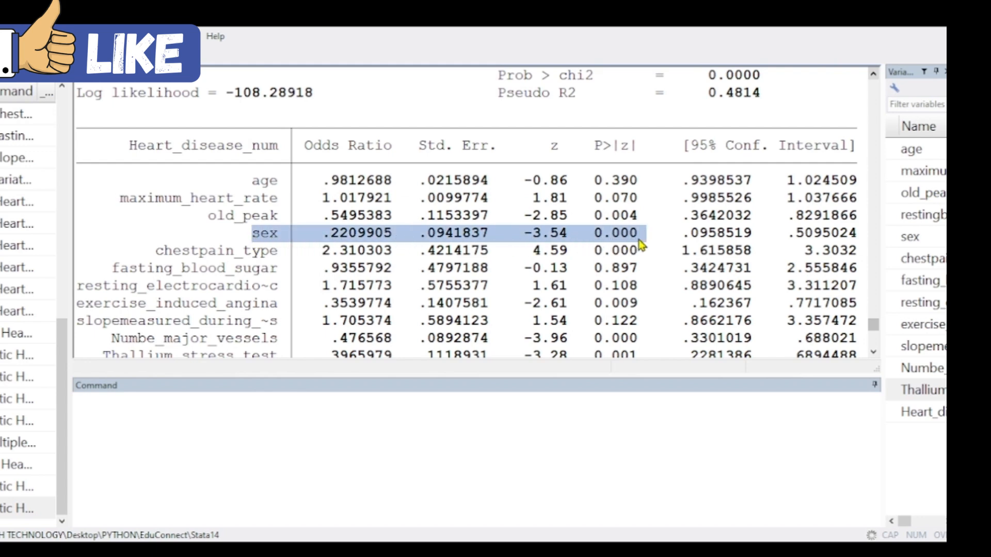
click(639, 241)
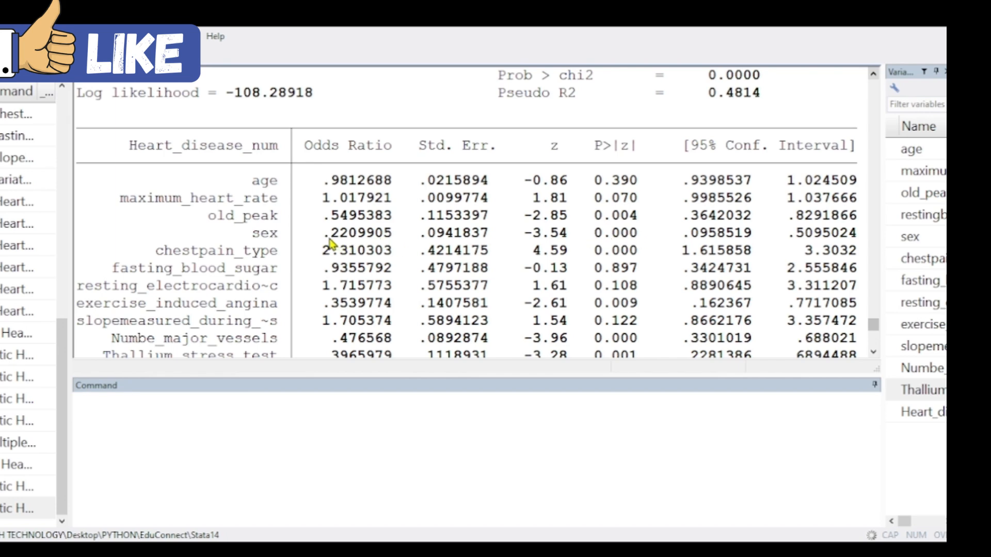
drag(324, 240, 393, 234)
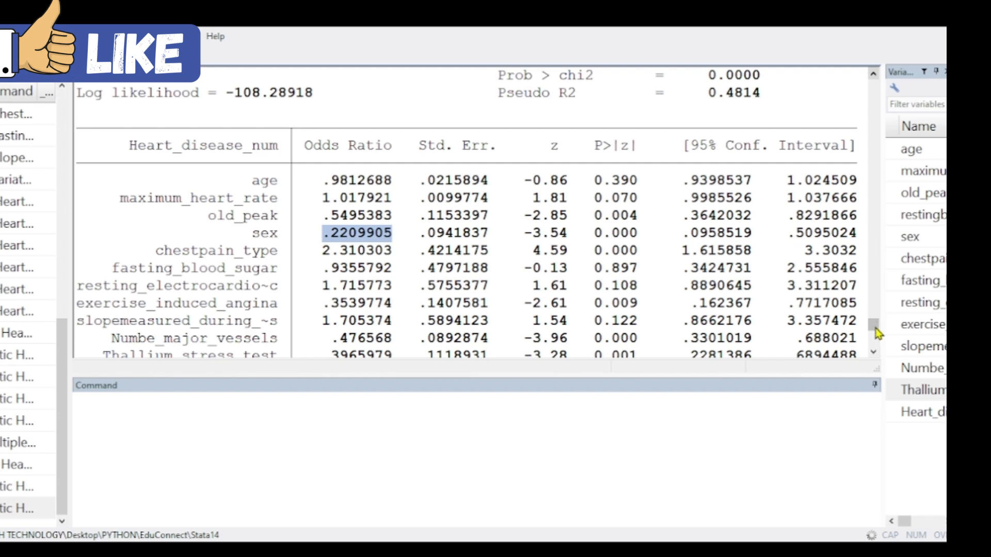
- Return to the categorical regression's results and continue the paused output through fasting_blood_sugar to resting_electrocardiographic
click(873, 352)
scroll(873, 352, down, 9)
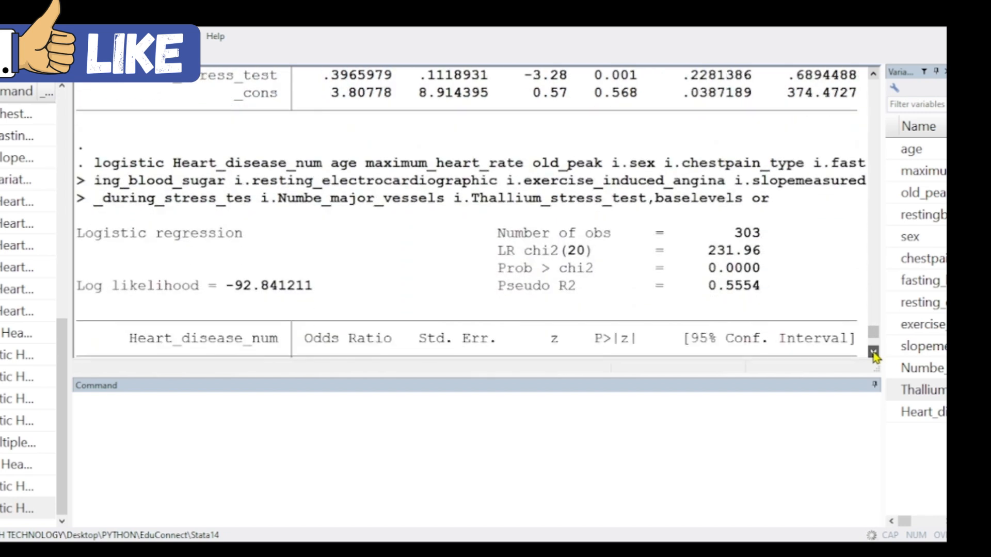
click(874, 352)
click(873, 352)
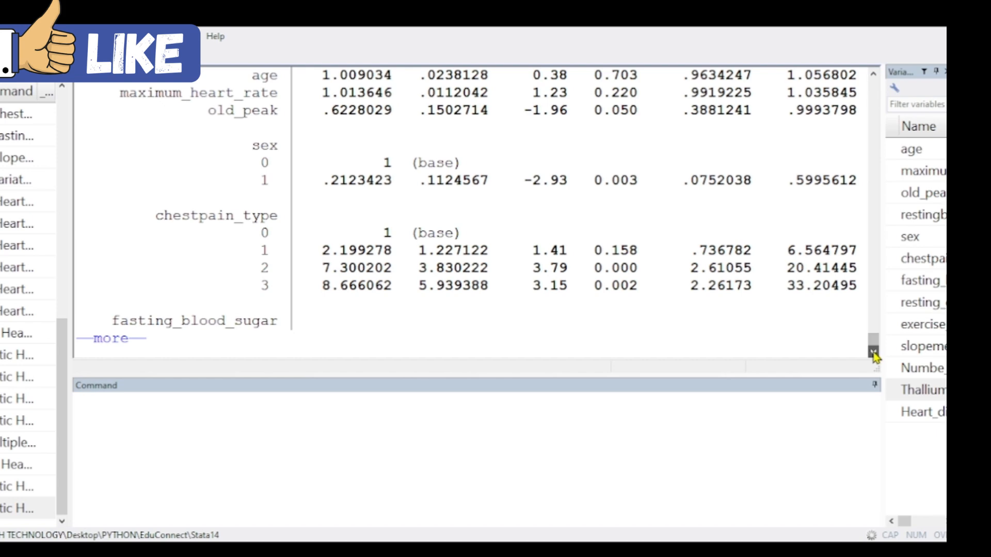
key(Return)
key(Return)
key(Return)
key(Return)
key(Return)
key(Return)
key(Return)
key(Return)
key(Return)
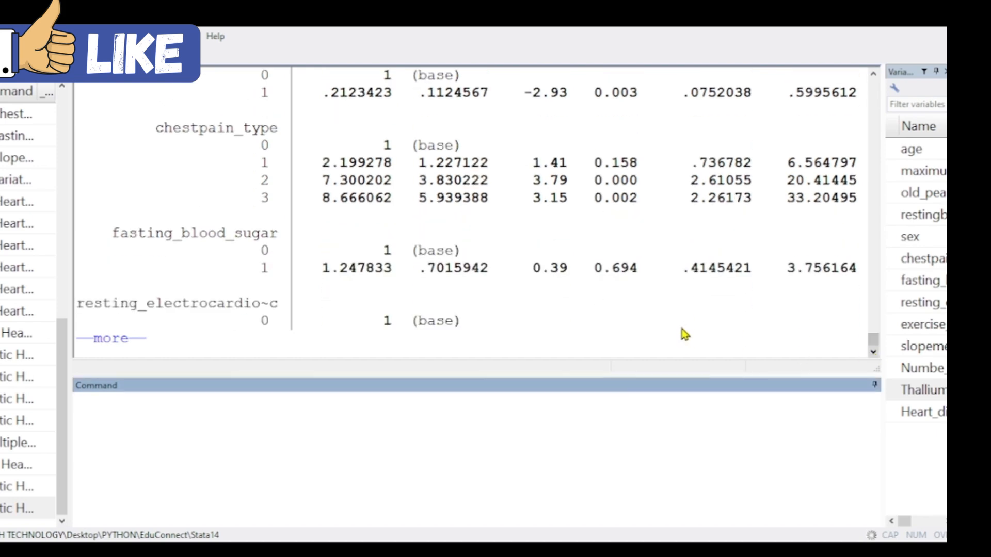
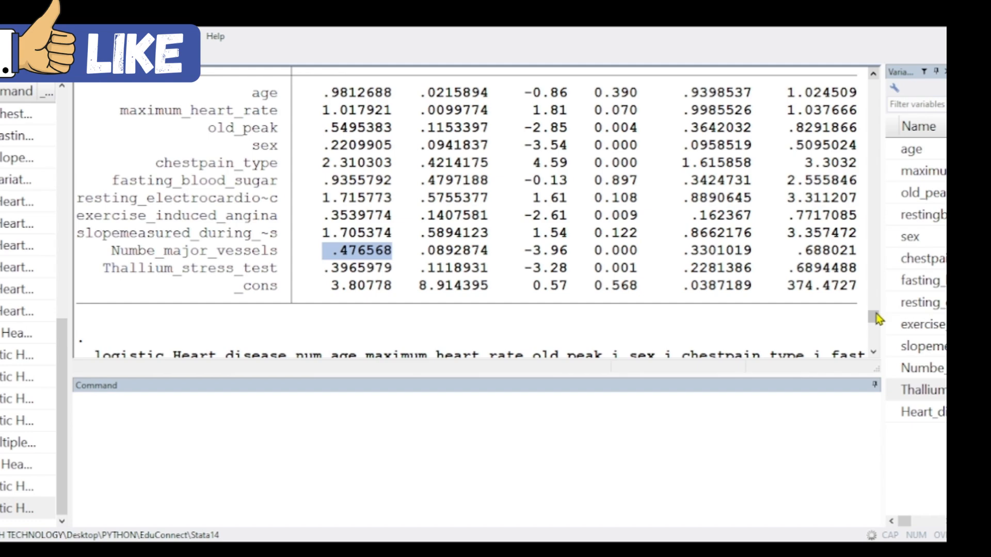
- Return from the earlier table to the latest output and display the rest of the categorical regression through the _cons row
drag(868, 315, 874, 351)
key(Return)
key(Return)
key(Return)
key(Return)
key(Return)
key(Return)
key(Return)
key(Return)
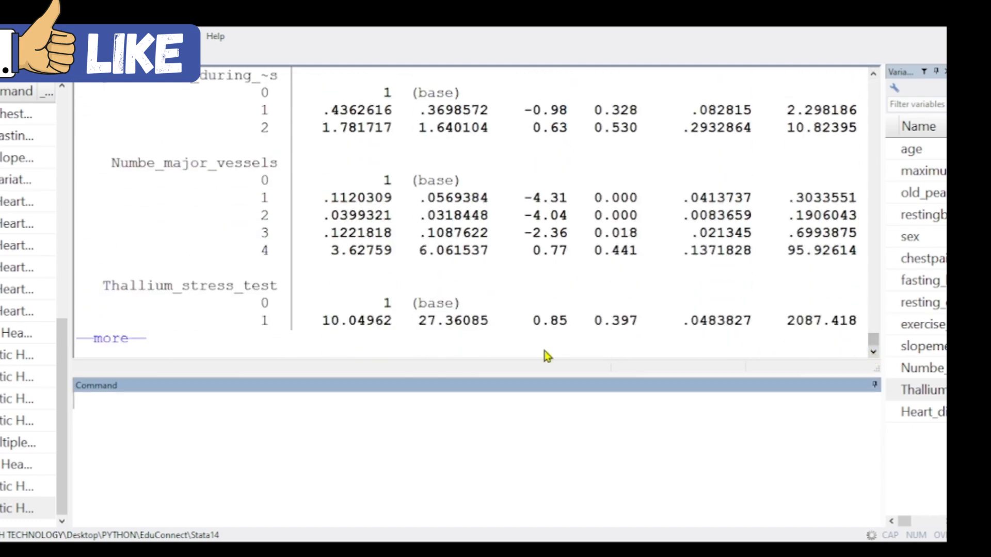
key(Return)
key(Return)
key(Return)
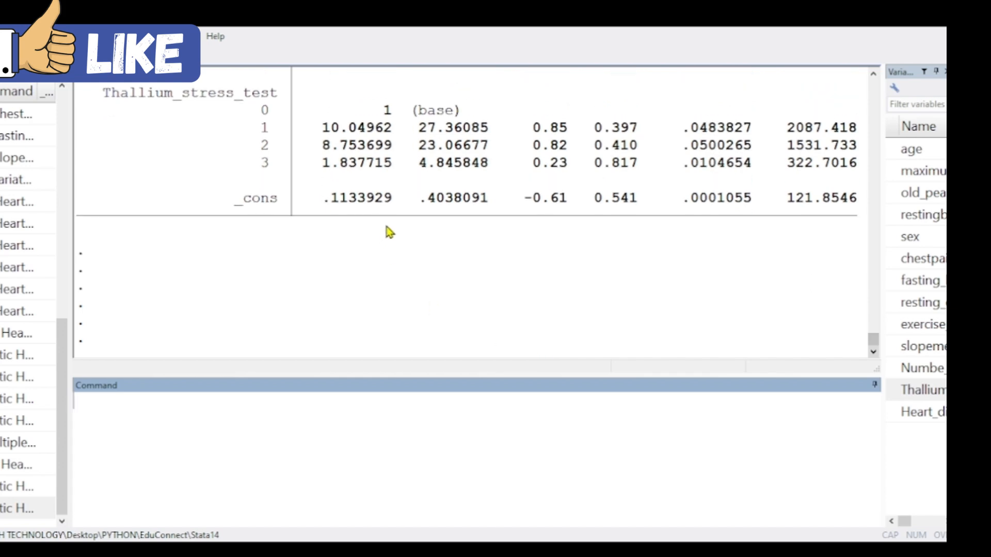
- Examine the odds ratio and P>|z| value in the _cons row of the categorical regression
drag(394, 197, 319, 201)
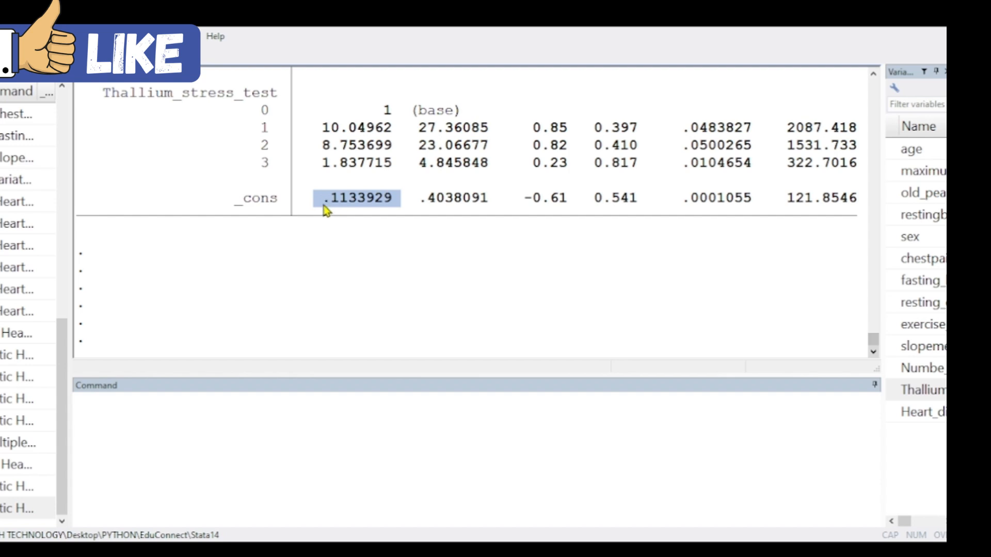
click(326, 206)
drag(326, 207, 393, 206)
drag(588, 196, 644, 205)
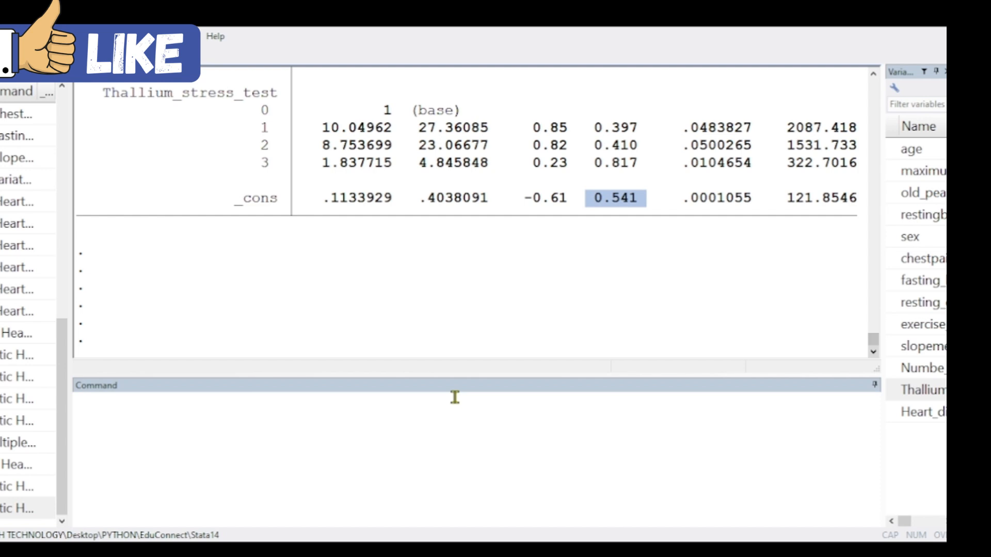
- Record the comment "*Model evaluation" in the results
click(261, 414)
text(*Model evaluation)
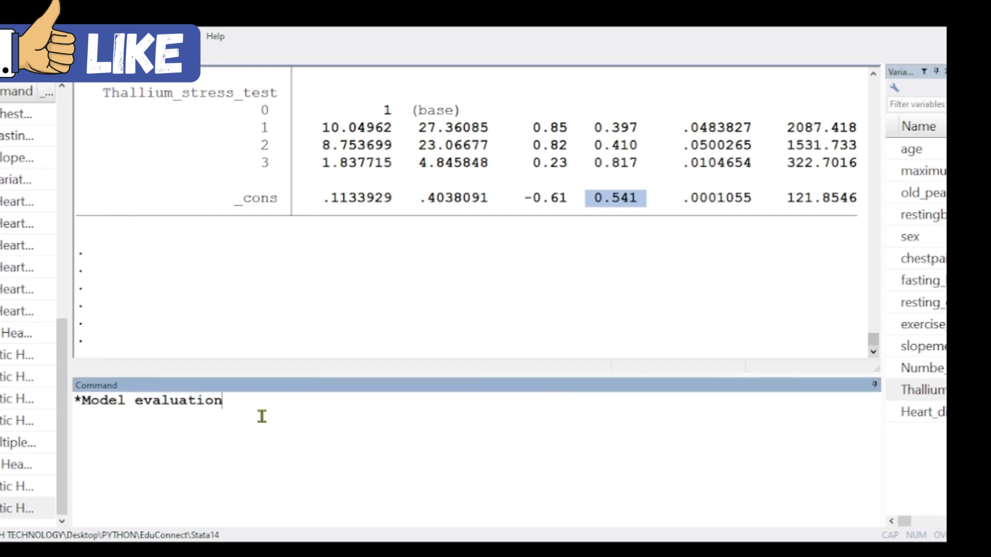
key(Return)
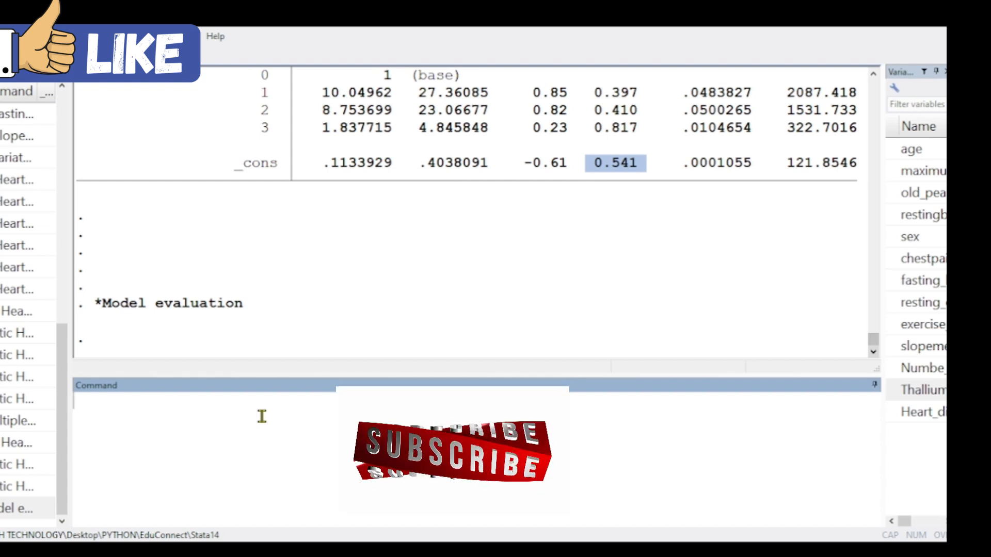
- Examine Pseudo R2, Prob > chi2 and LR chi2 in the header of the categorical logistic regression
click(872, 73)
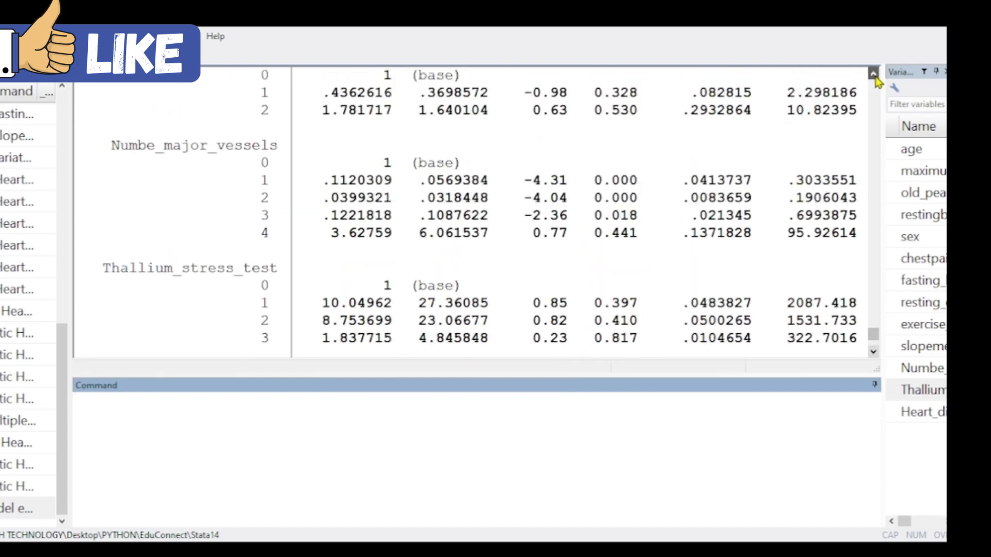
drag(873, 74, 874, 76)
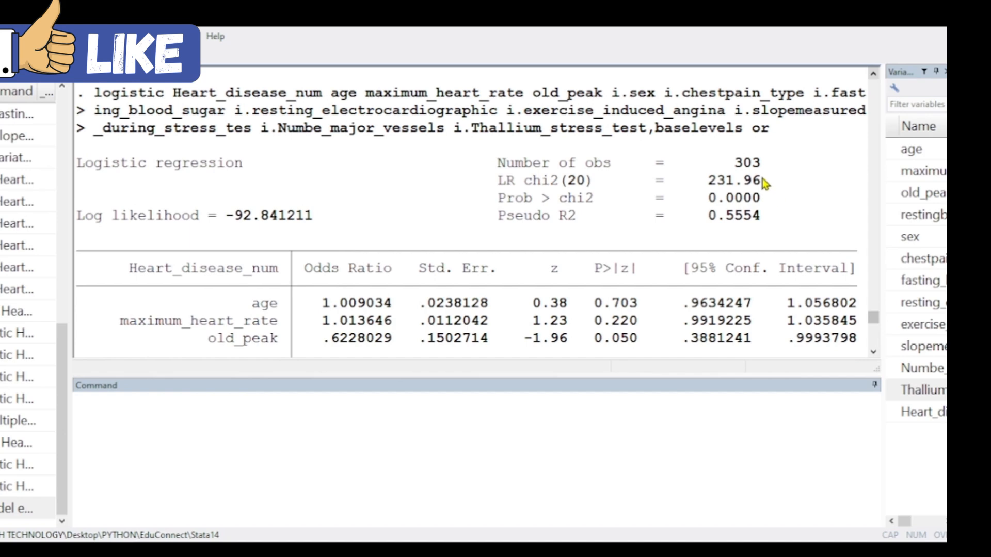
drag(499, 164, 537, 219)
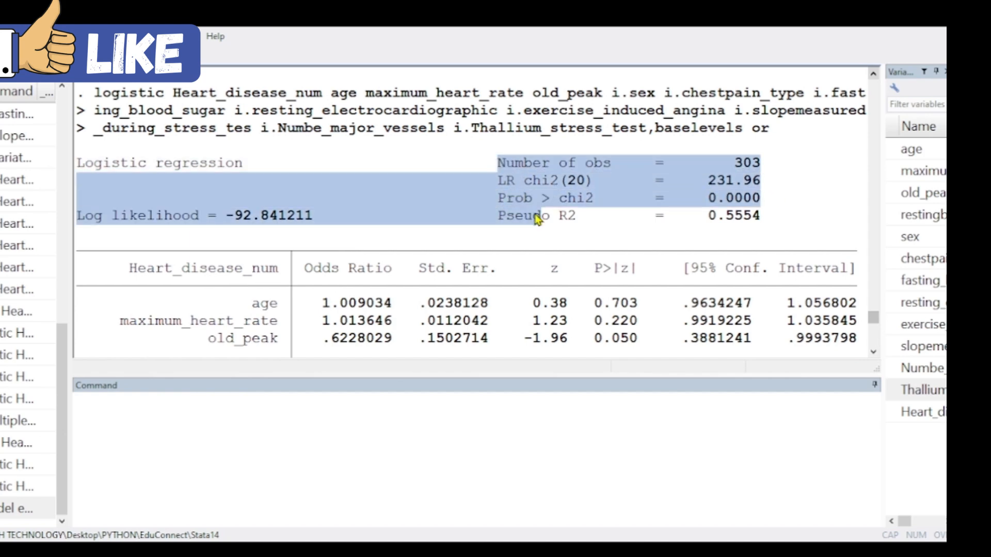
click(538, 217)
drag(762, 217, 498, 226)
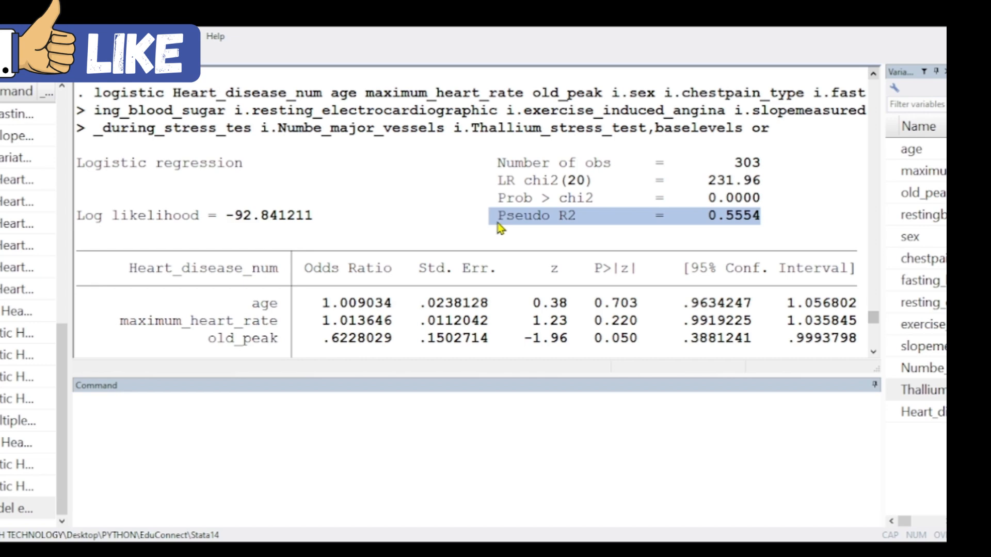
drag(699, 215, 768, 222)
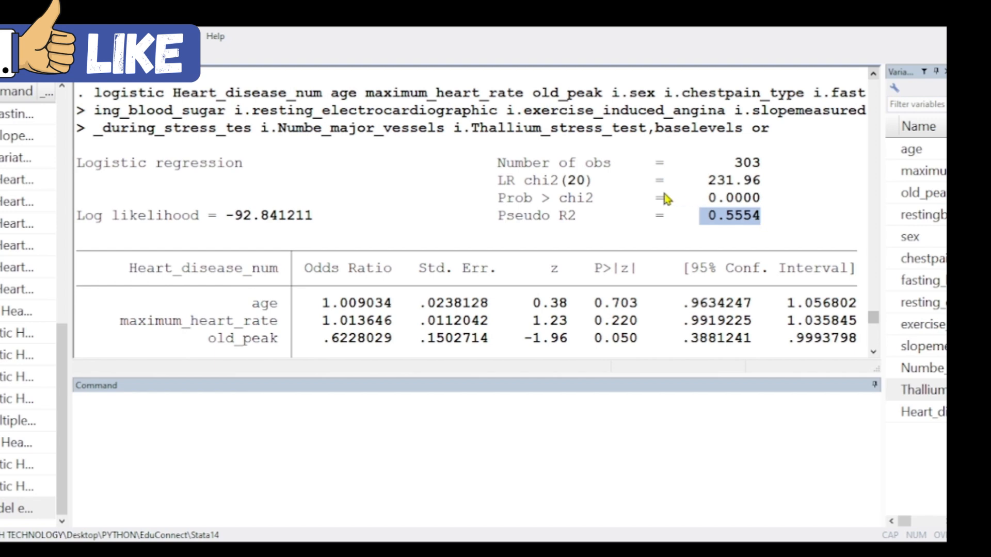
drag(708, 199, 760, 202)
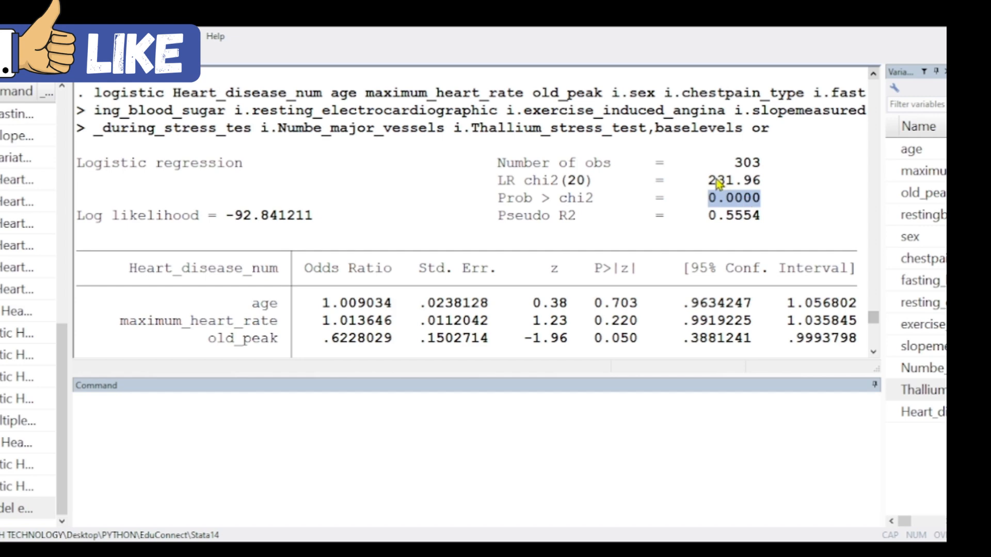
drag(700, 180, 761, 184)
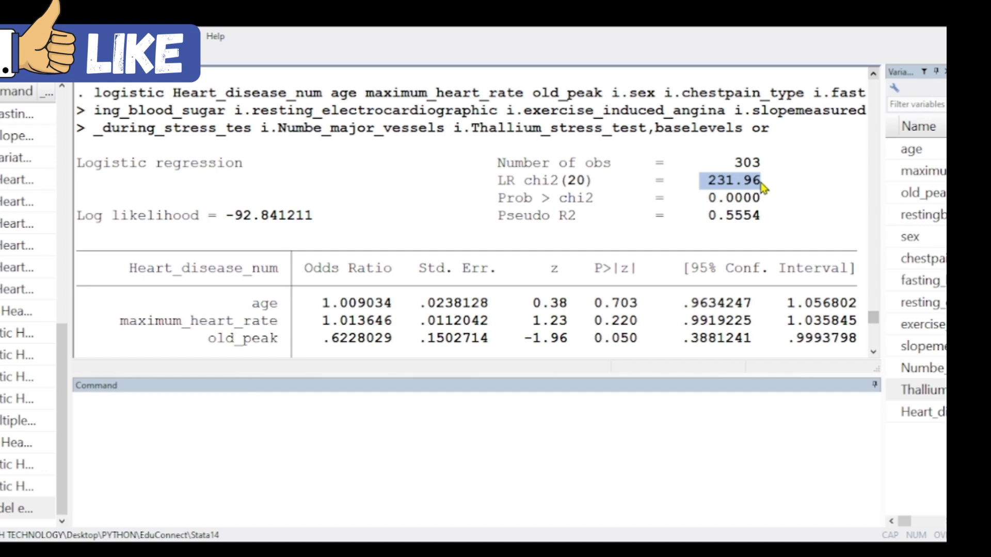
- Return to the latest output and record the comment "*confusion matrix/classification" in the results
drag(873, 319, 874, 357)
click(202, 425)
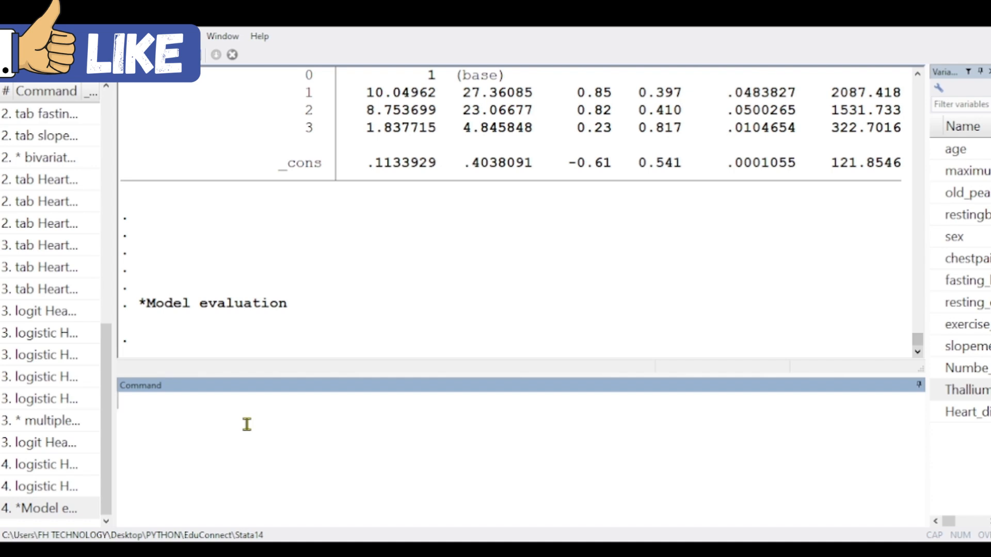
key(Caps_Lock)
key(Caps_Lock)
key(Caps_Lock)
text(*)
key(Caps_Lock)
text(confusion)
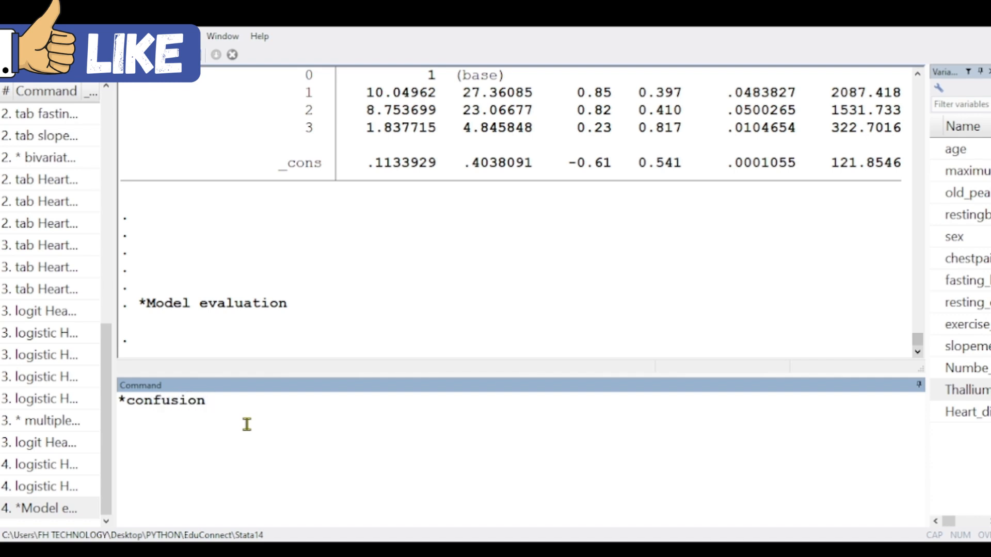
text( matrix/classif)
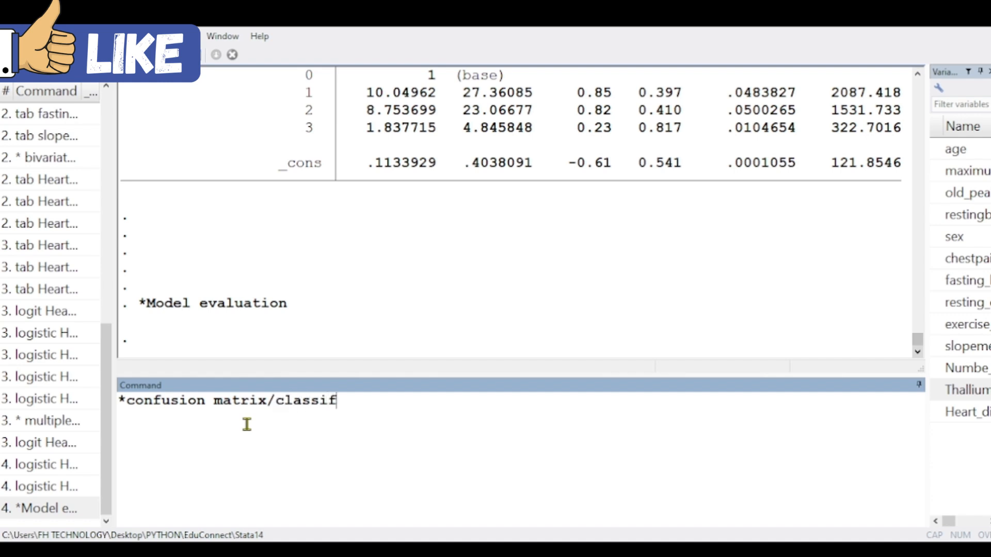
text(ication)
key(Return)
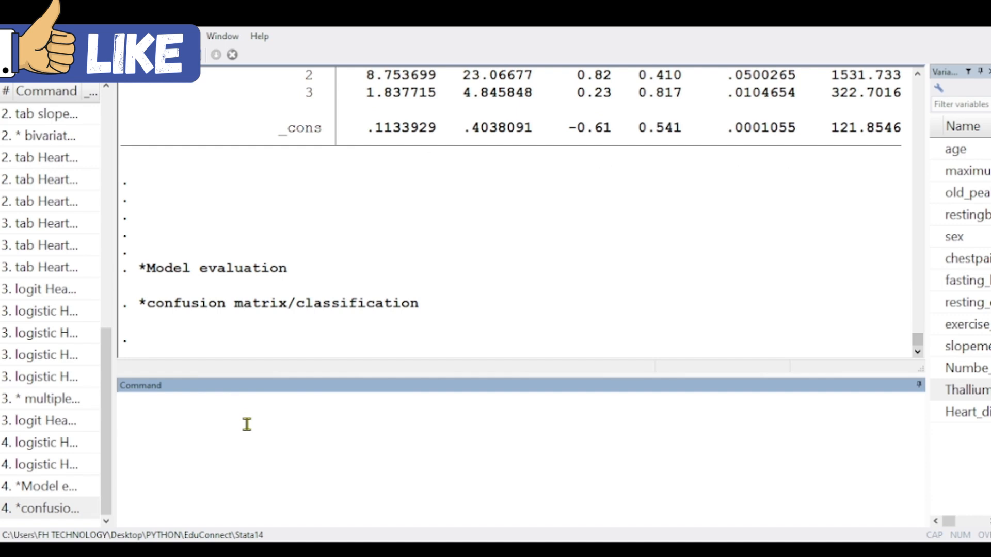
- Produce the logistic model's classification table with the command "estat classification"
text(estat cla)
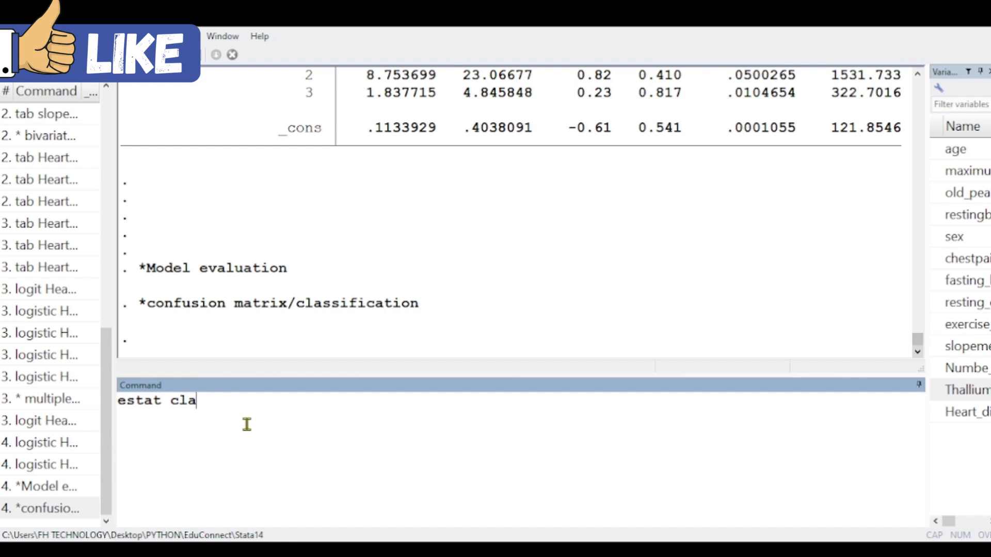
text(ssifica)
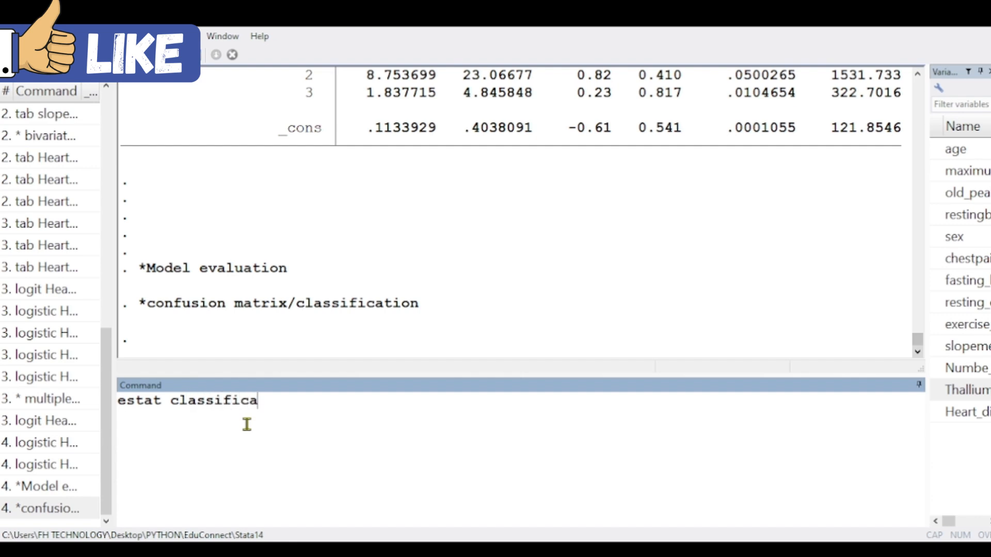
text(tion)
key(Return)
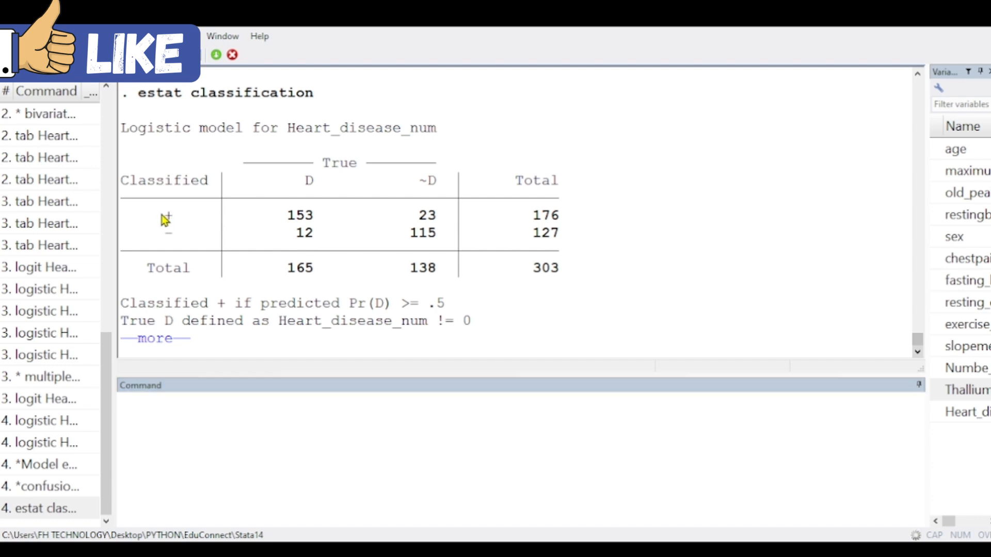
- Examine the true and false positive and negative counts in the classification table
drag(161, 217, 317, 217)
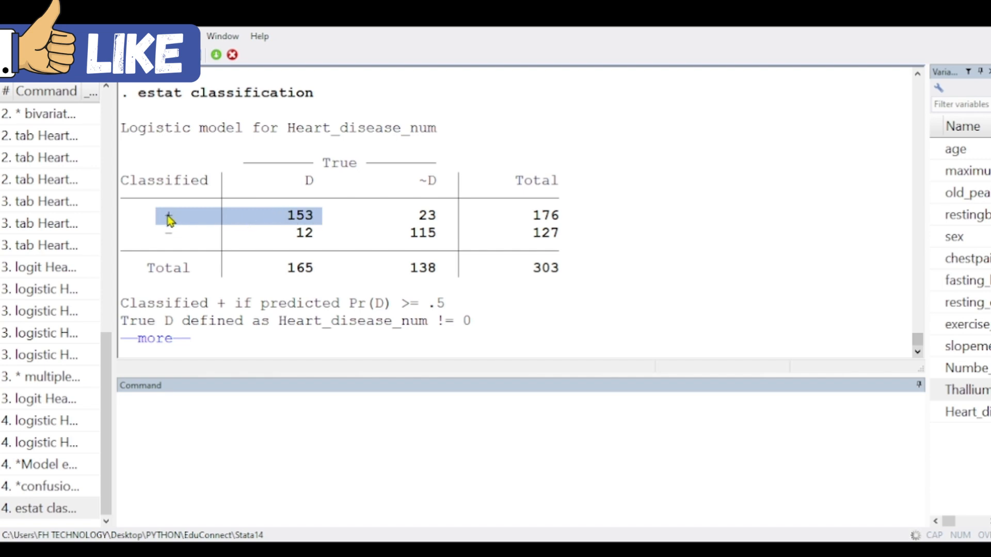
click(166, 219)
drag(161, 223, 306, 217)
drag(393, 230, 402, 232)
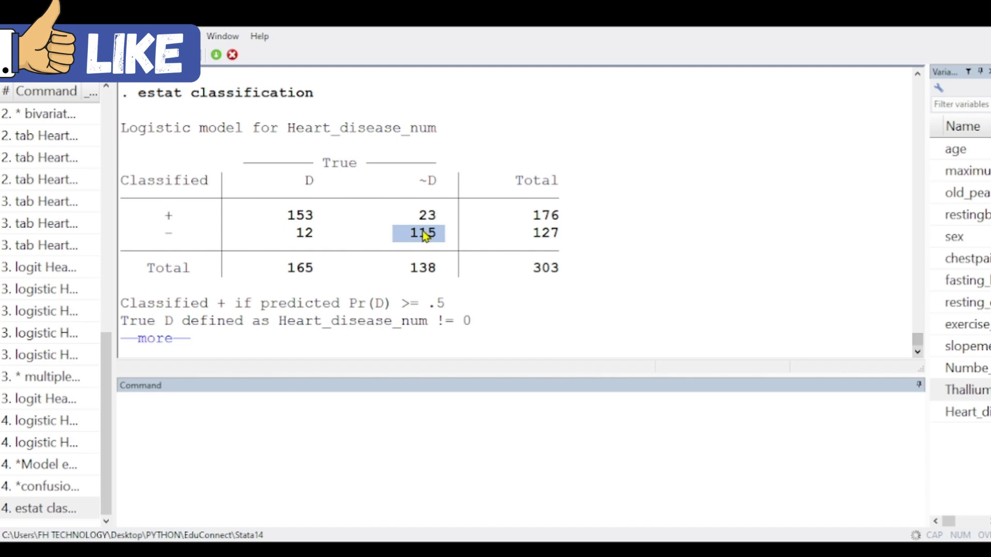
drag(411, 212, 435, 217)
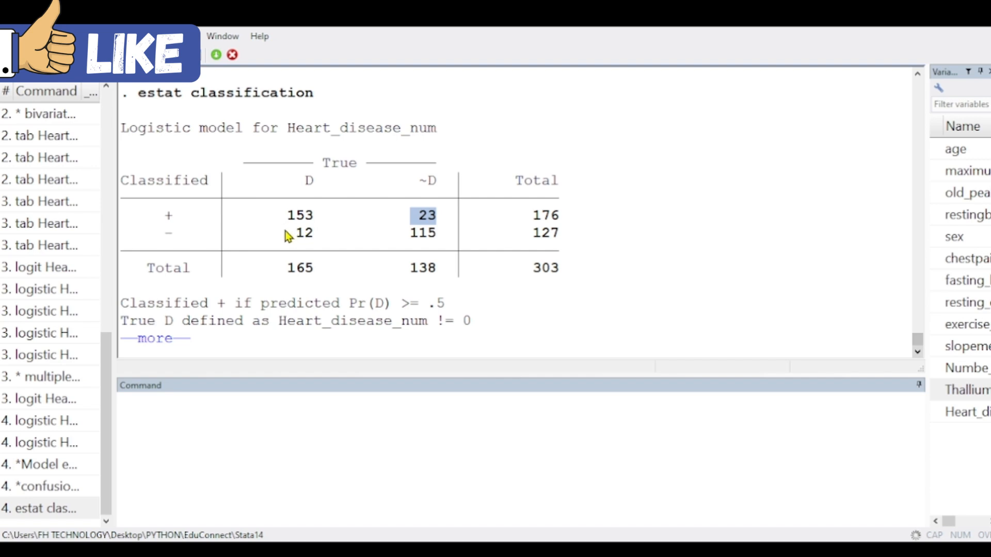
drag(279, 233, 320, 241)
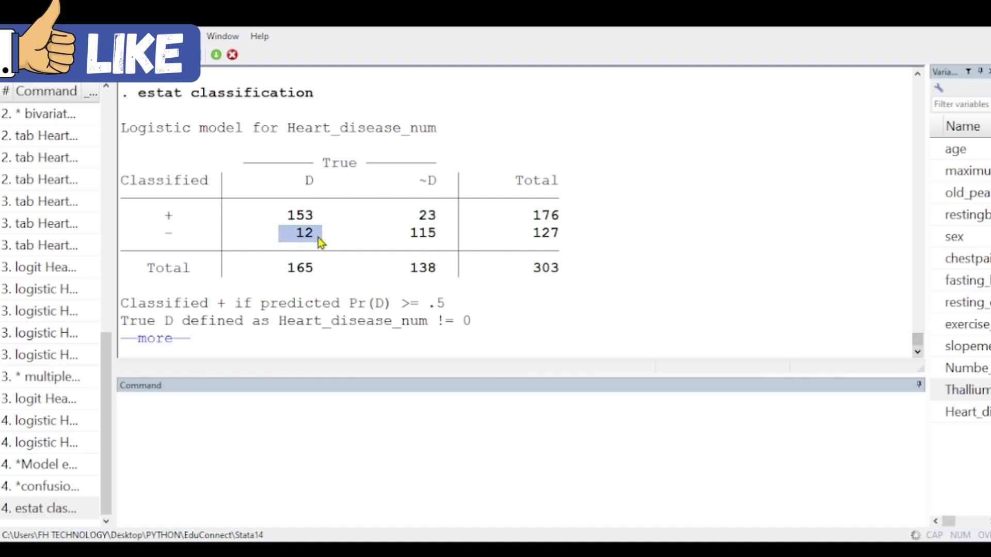
- Continue the paused classification output and compare sensitivity, specificity and the predictive values with the table's misclassified counts
key(space)
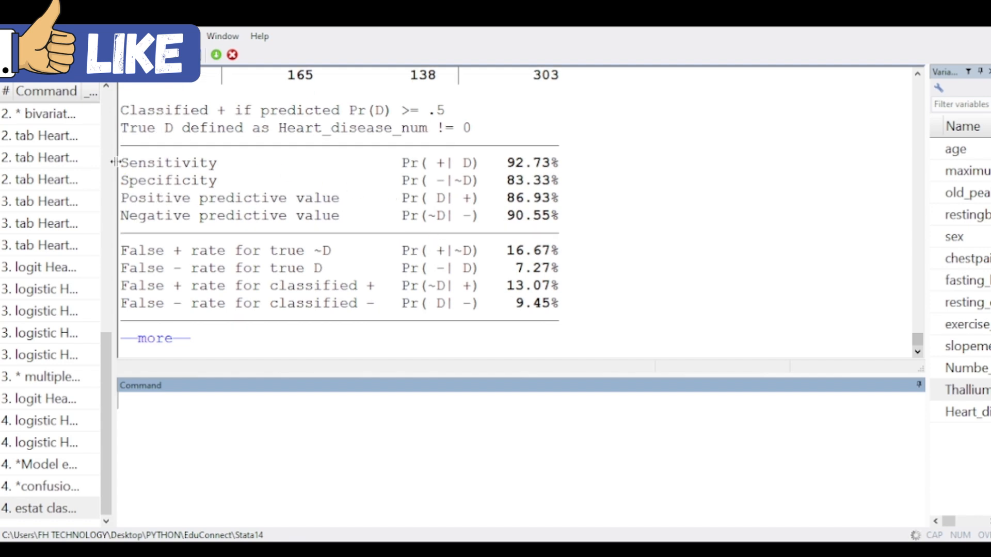
drag(121, 163, 555, 163)
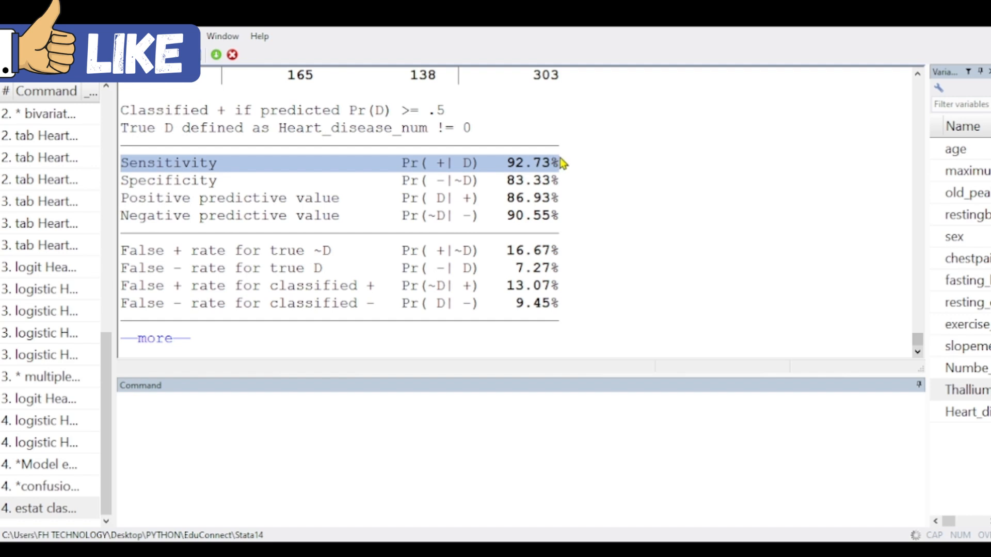
click(918, 75)
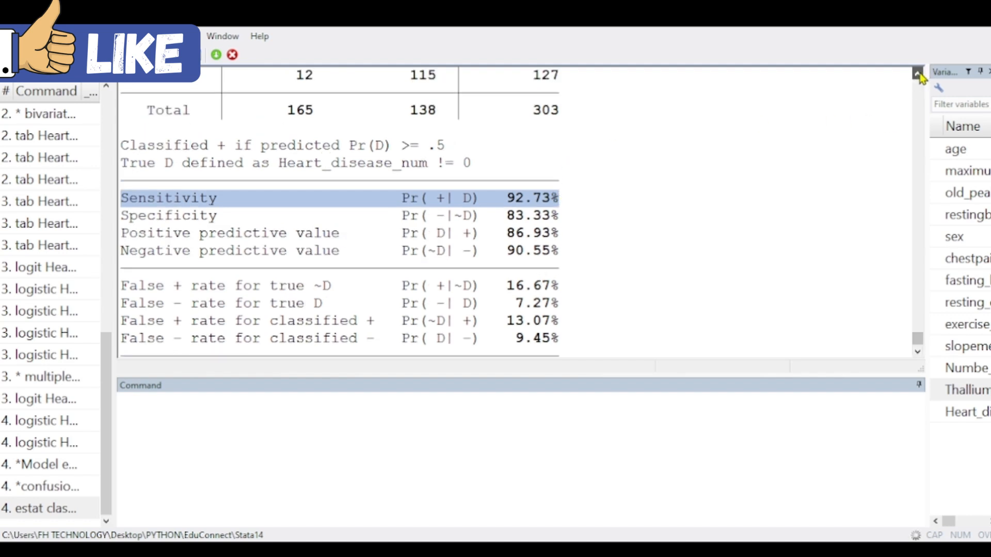
drag(281, 110, 307, 133)
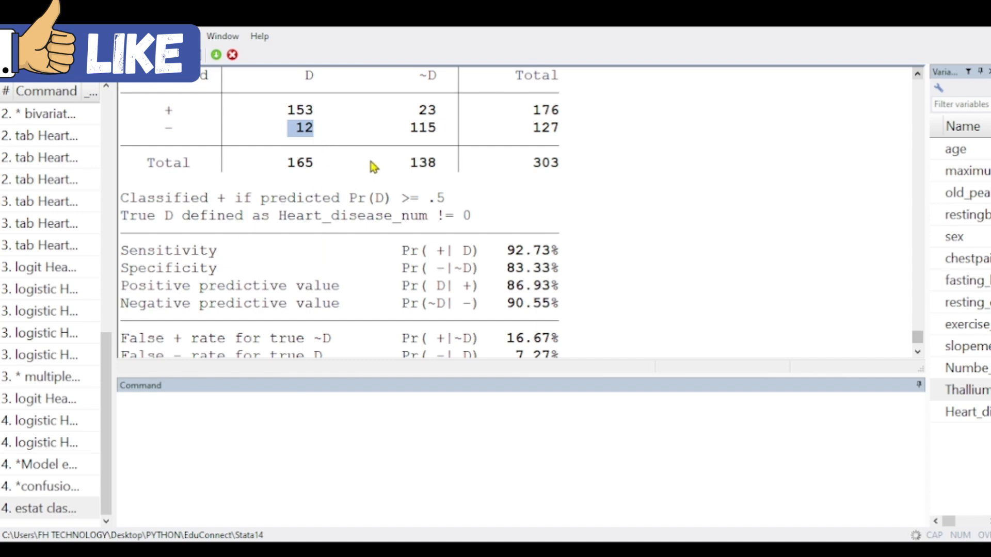
drag(406, 130, 439, 113)
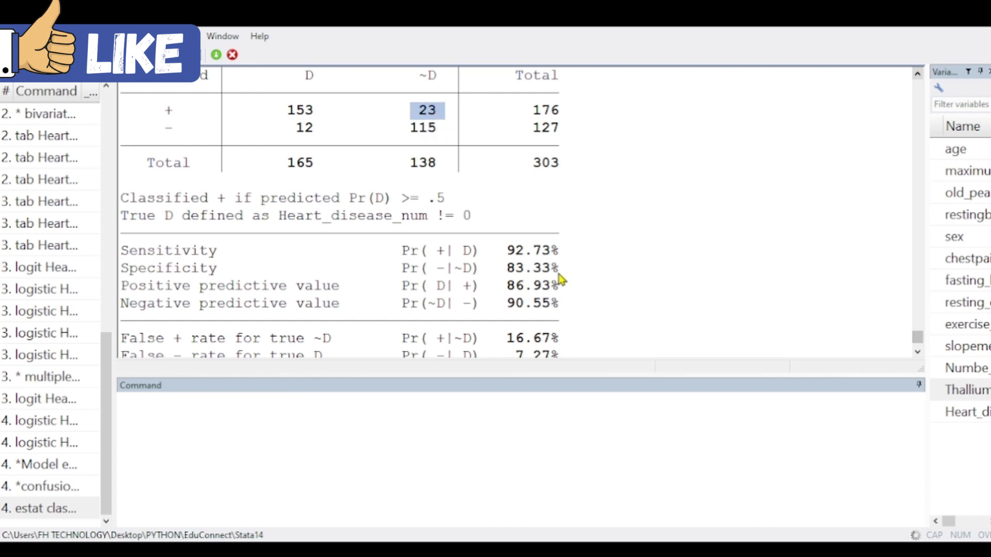
drag(558, 272, 511, 274)
drag(581, 249, 517, 252)
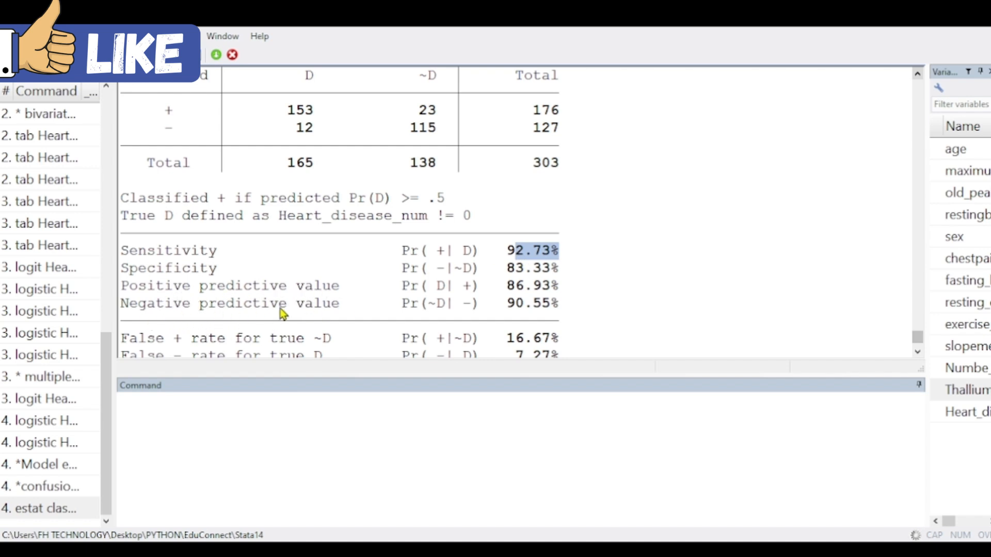
drag(568, 283, 504, 306)
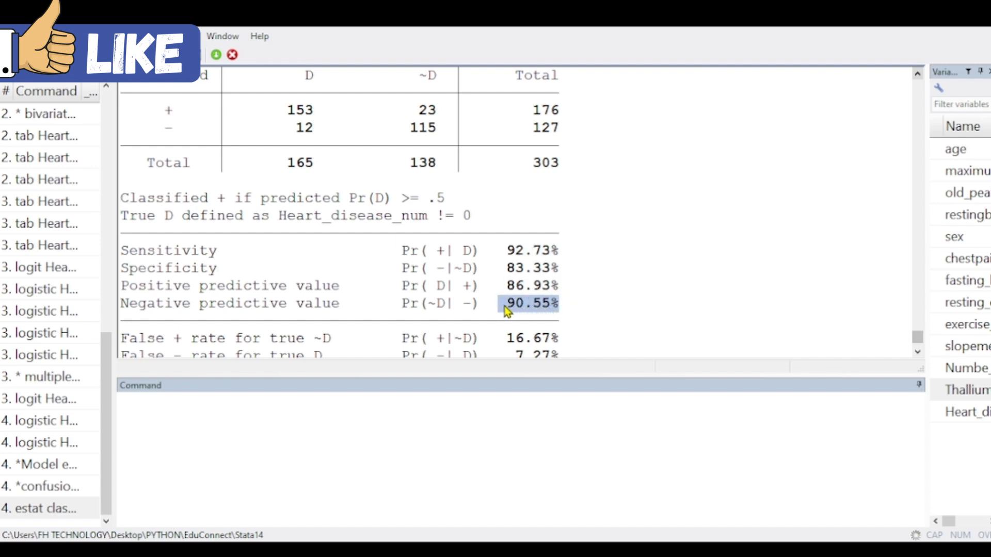
- Display the remaining classification output and examine the "Correctly classified" rate
click(618, 320)
key(Return)
key(Return)
key(Return)
key(Return)
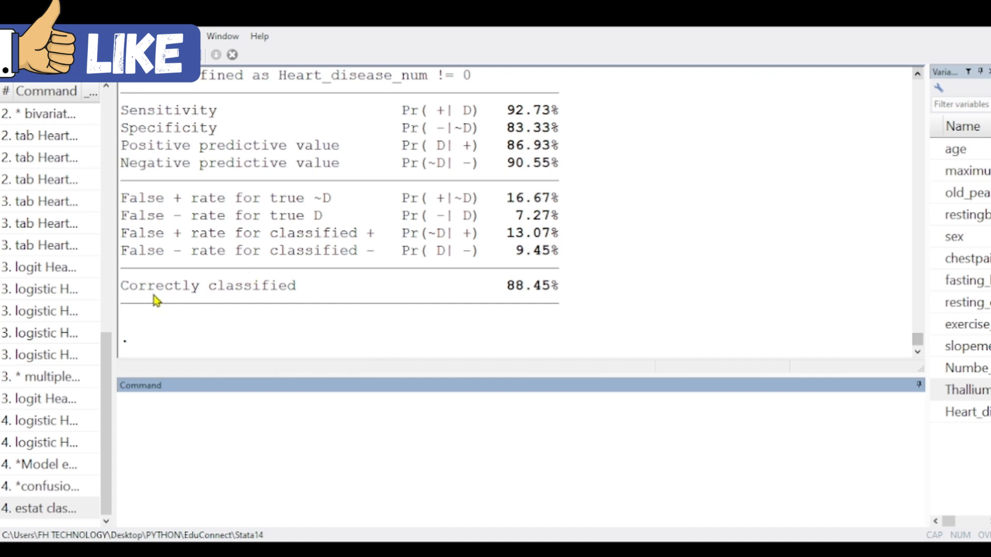
drag(123, 293, 559, 290)
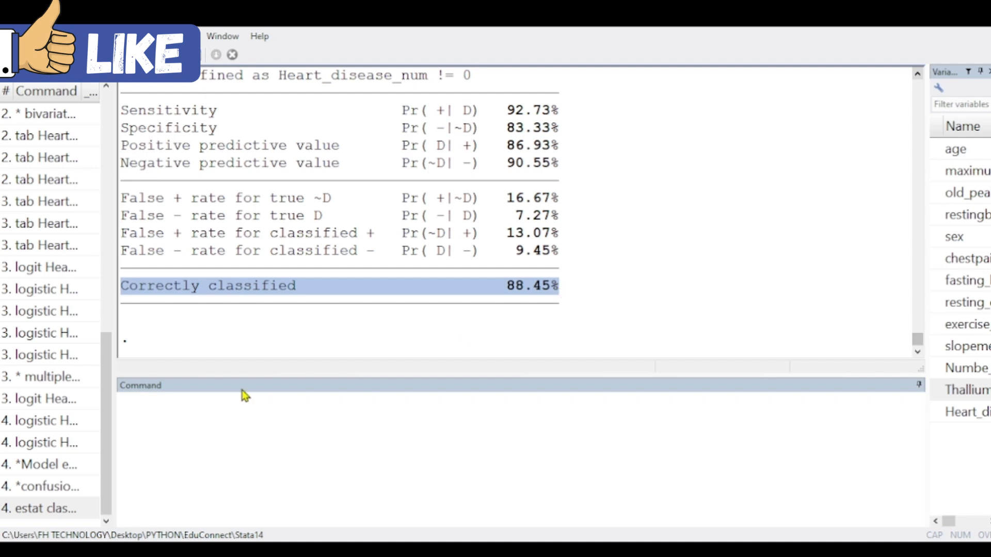
- Record the comment "* Goodness of fit" in the results
click(158, 407)
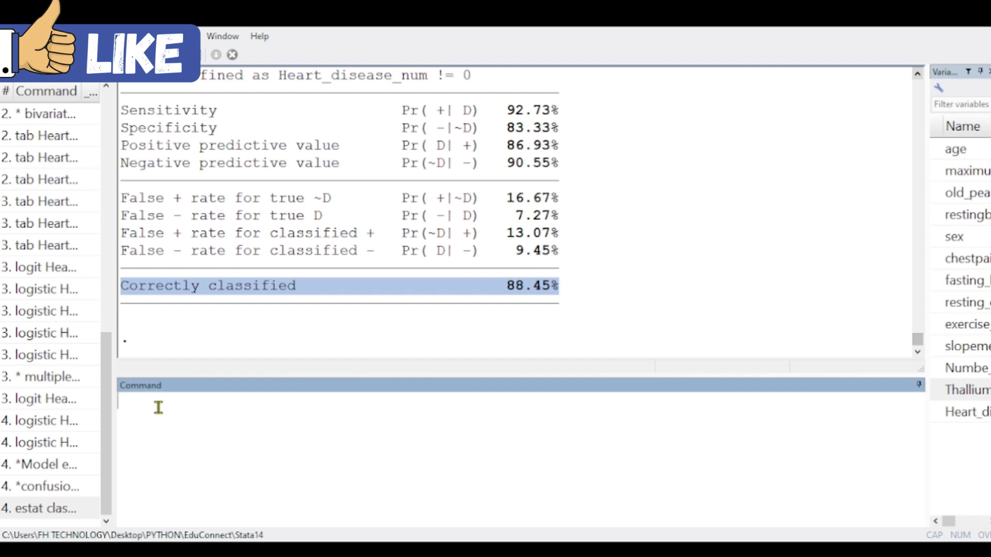
text(* Goodness o)
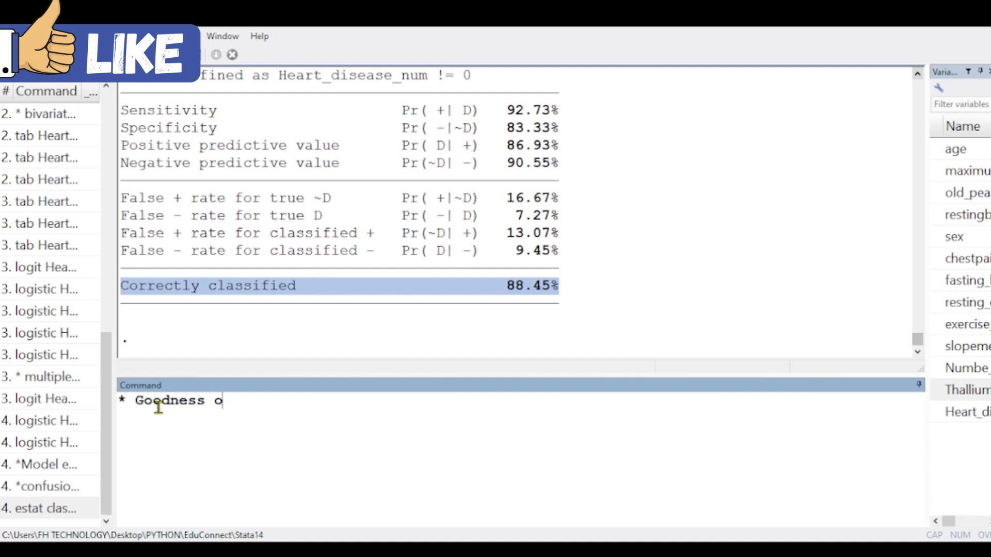
text(f fit)
key(Return)
- Run the goodness-of-fit test with "estat gof" and examine its Prob > chi2 value
text(est)
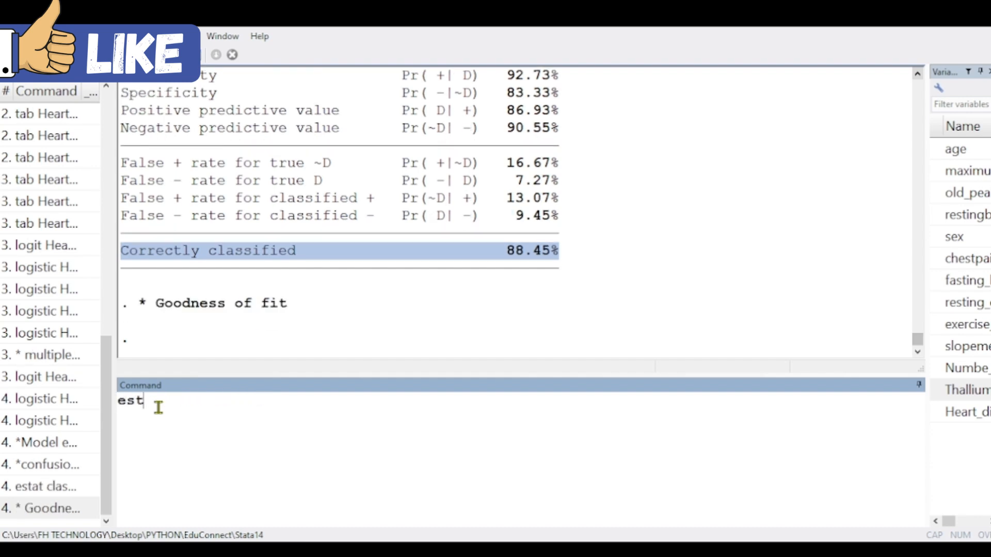
text(at gof)
key(Return)
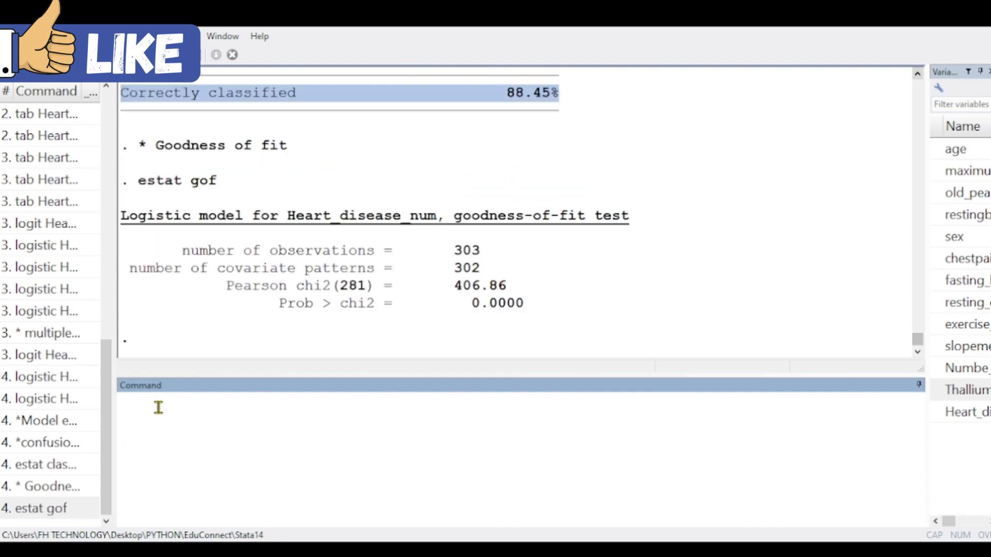
drag(270, 305, 487, 327)
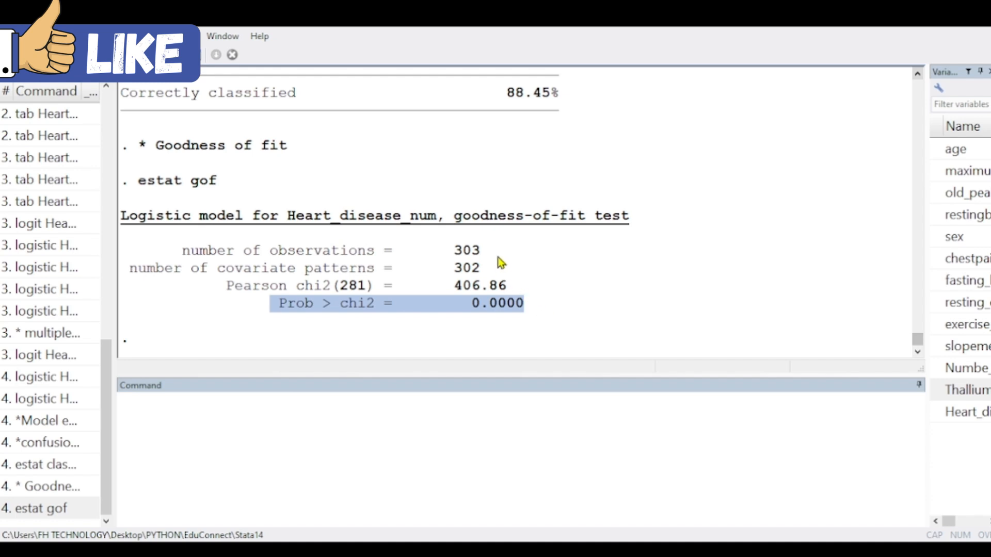
- Record the comment "* model is not probably fitted" in the results
click(235, 411)
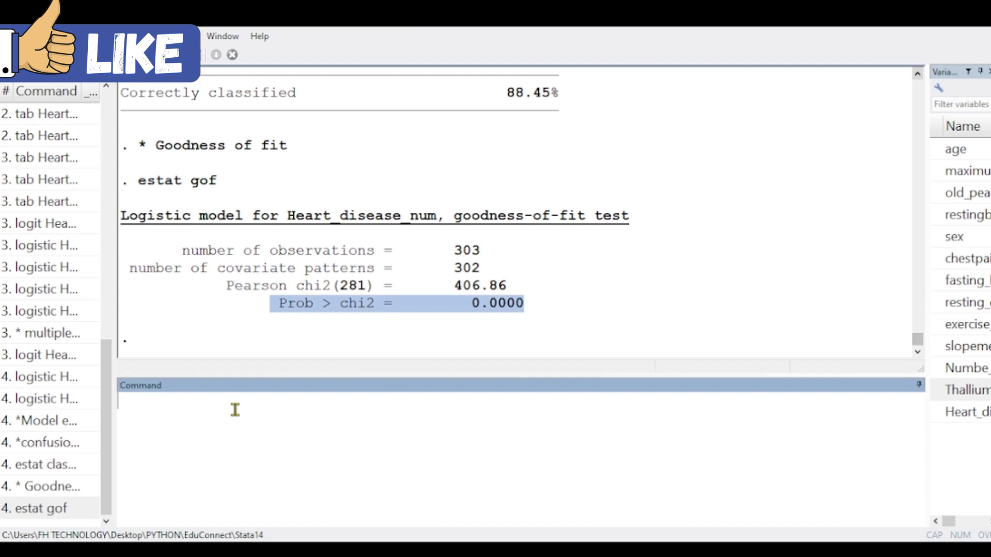
text(* model is pr)
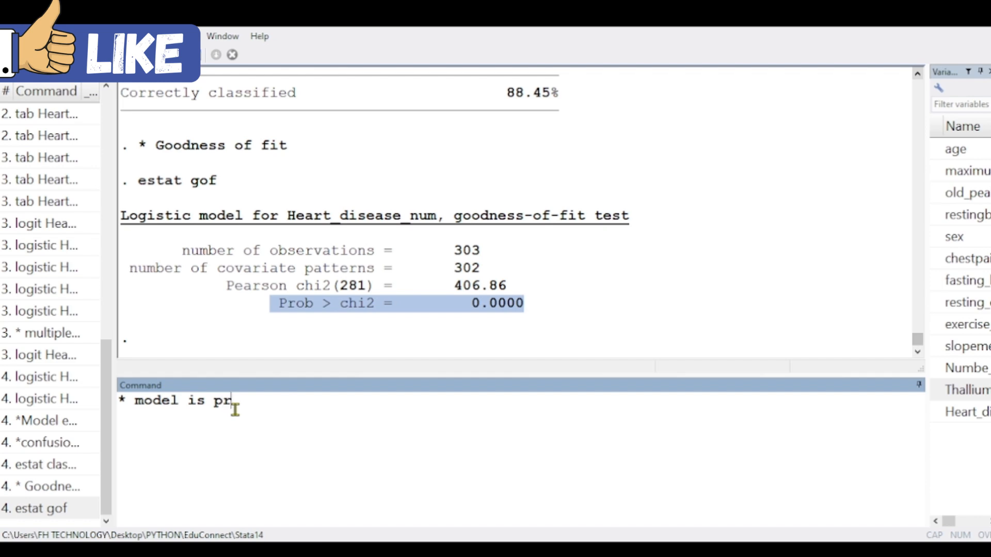
text(obaba)
key(BackSpace)
text(lifit)
click(206, 401)
text(not)
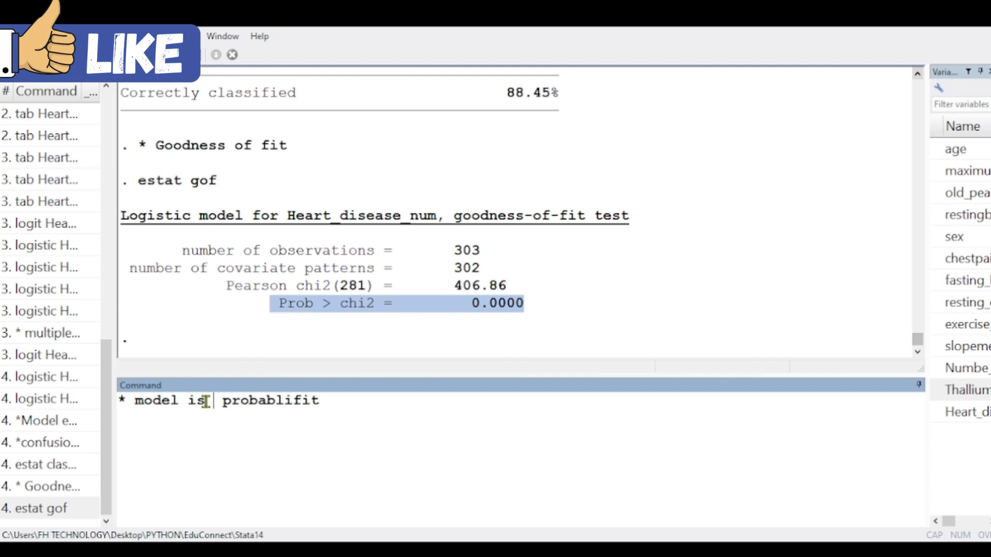
click(373, 406)
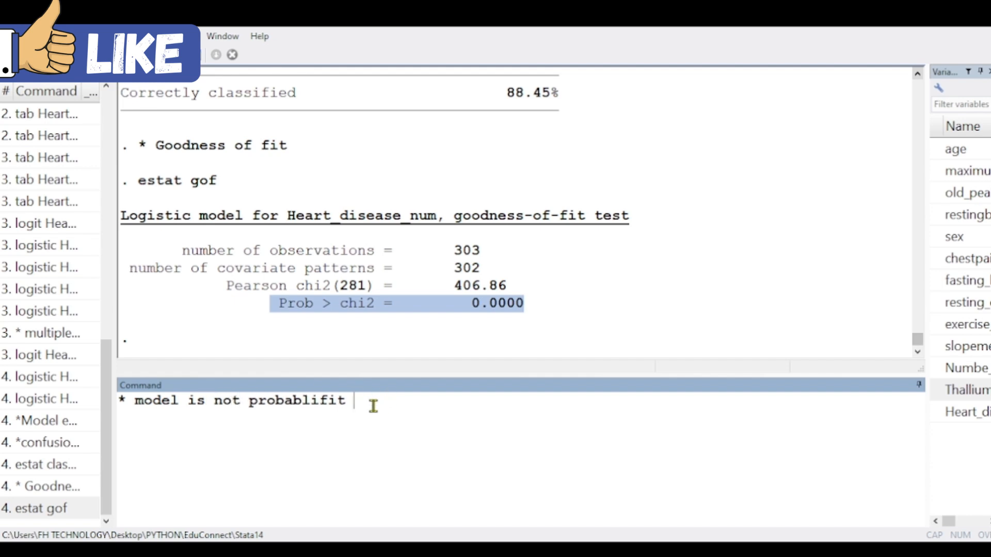
key(BackSpace)
key(BackSpace)
key(BackSpace)
key(BackSpace)
key(BackSpace)
text(y fitted)
key(Return)
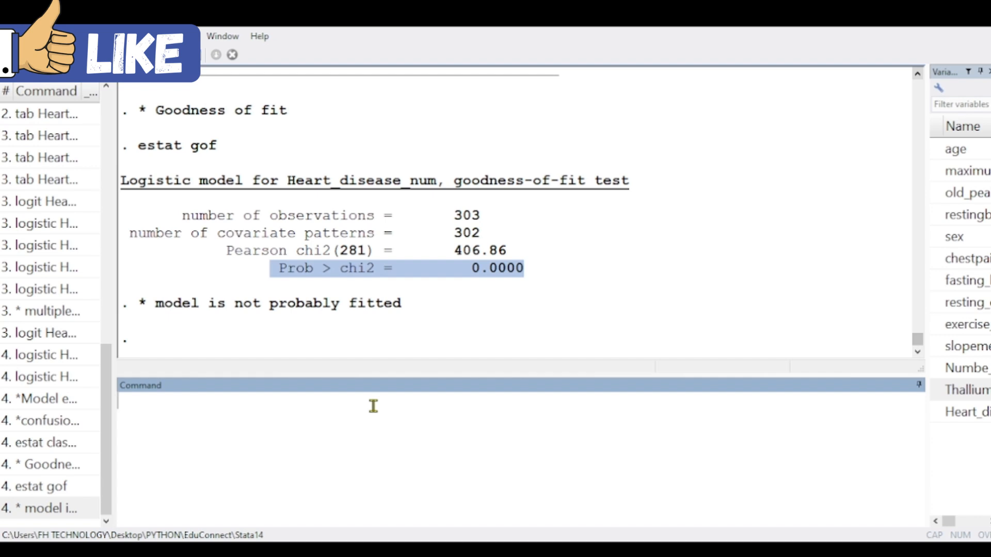
- Record the comment "* are under the curve/ROC( Receiver characteristic curve)[ROC/AUC]" and run "lroc" to get the model's ROC curve
text(* are under )
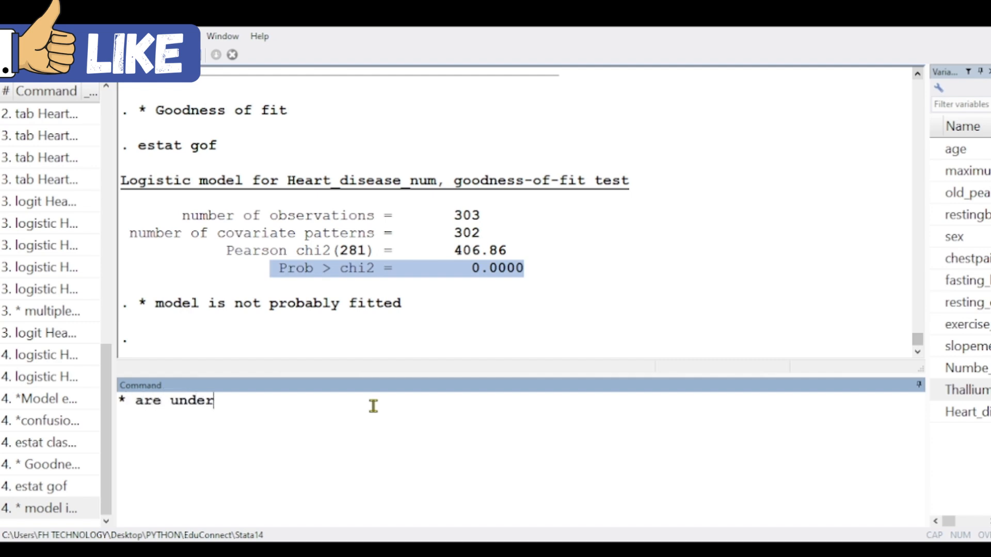
text(the curve)
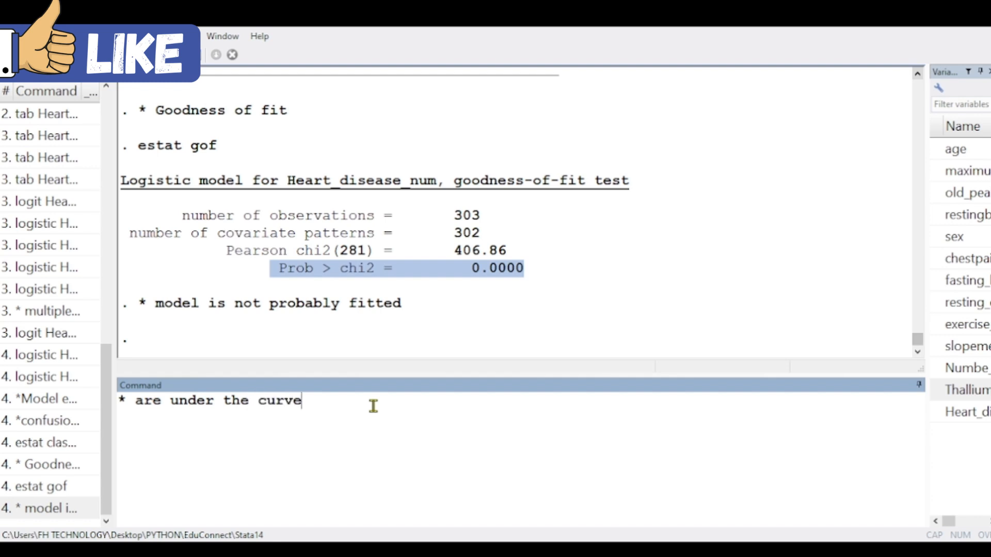
text(/ROC( Receive)
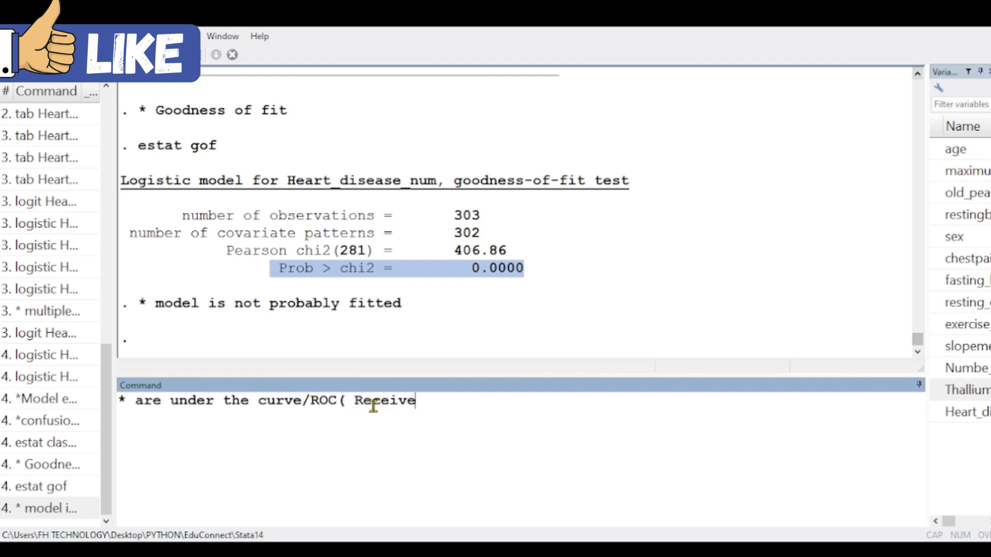
text(r characteri)
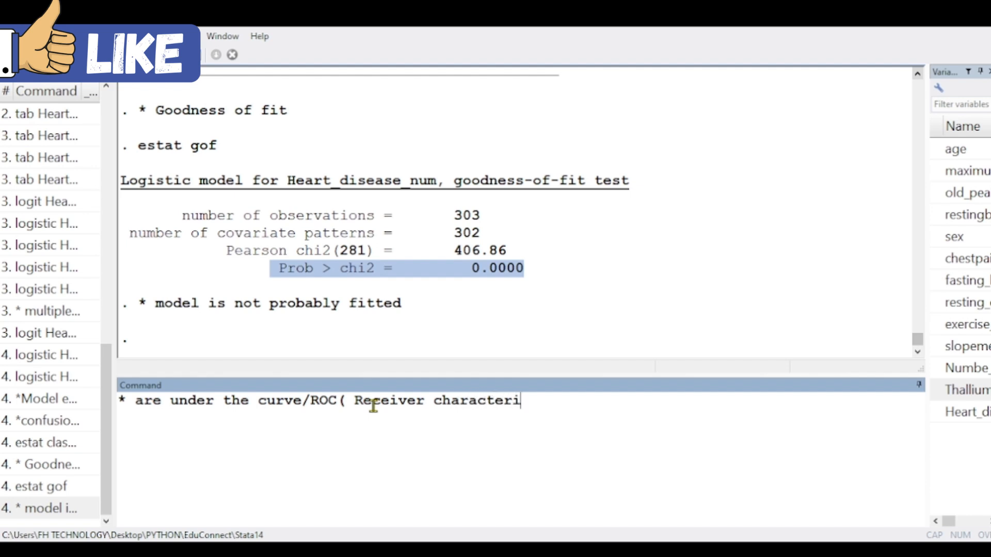
text(stic curve)
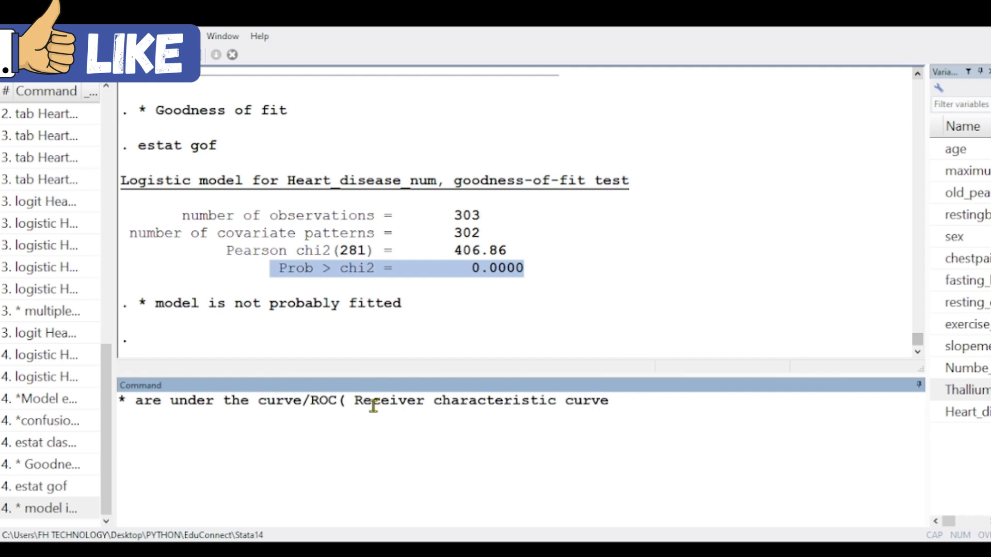
text(){)
key(BackSpace)
text([ROC/AUC)
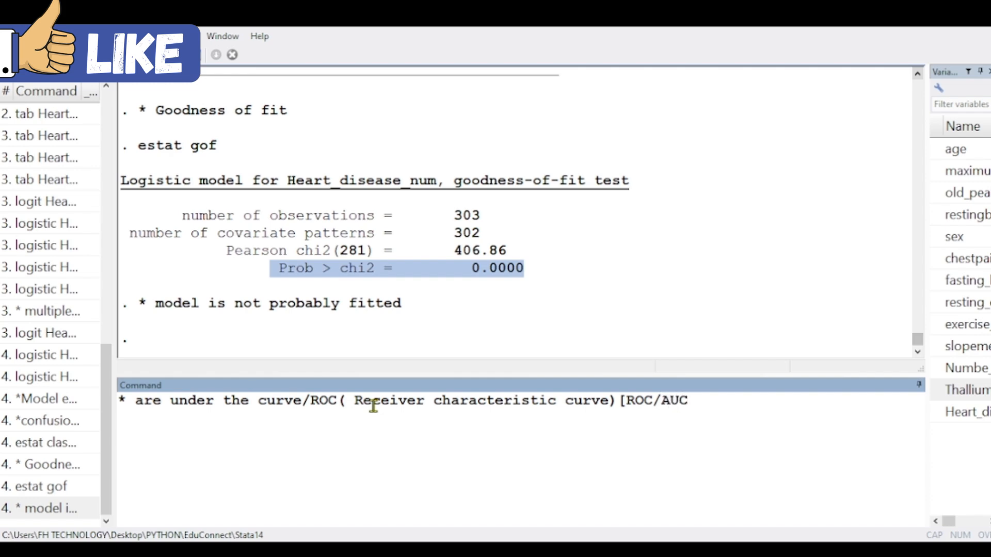
text(])
key(Return)
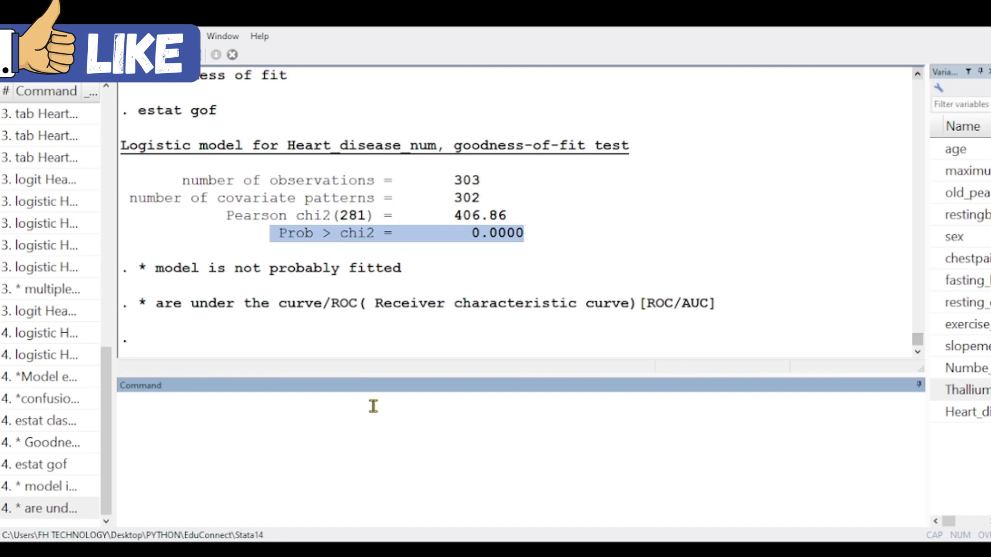
text(lroc)
key(Return)
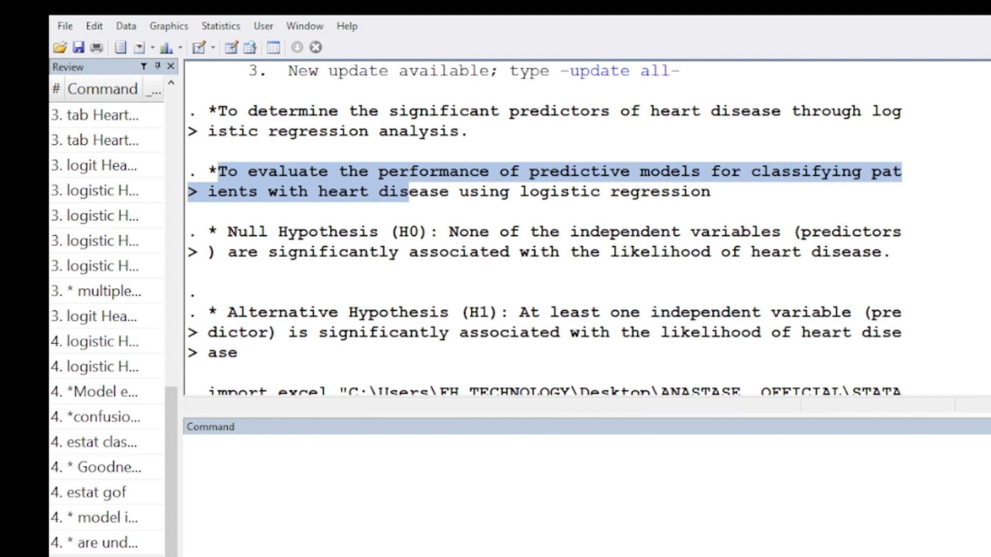
- Review the evaluation results, comparing the correctly classified rate, the goodness-of-fit Prob > chi2 value and the area under the ROC curve
click(455, 540)
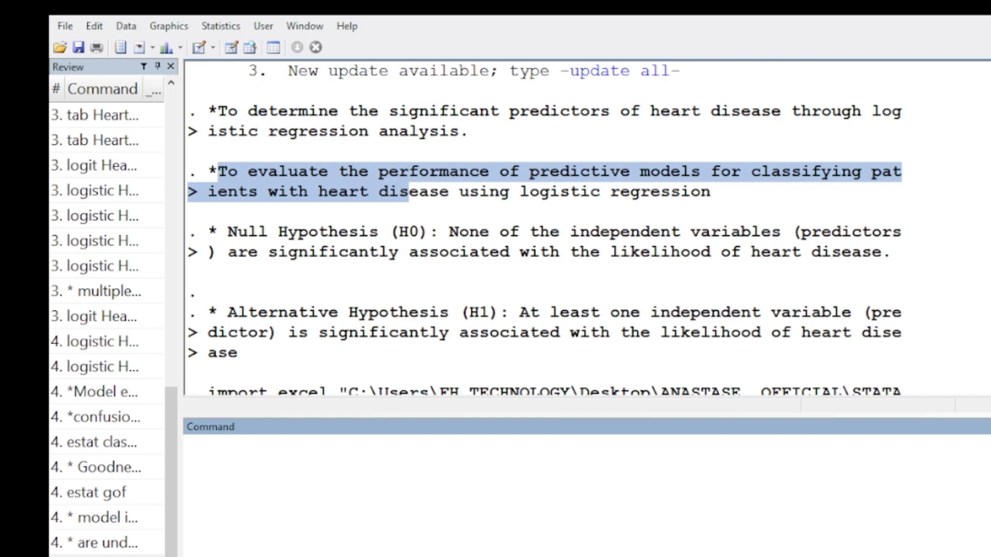
scroll(587, 228, down, 20)
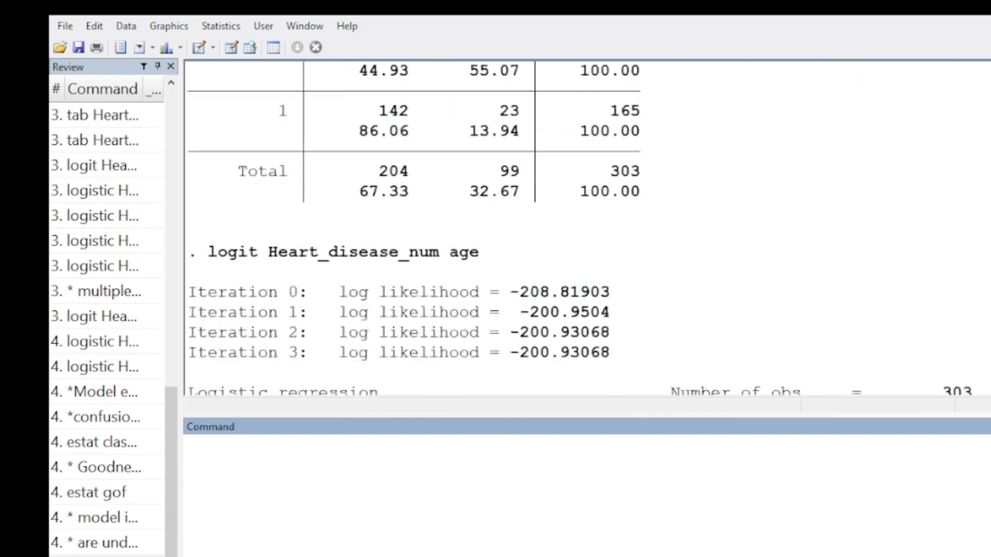
scroll(587, 228, down, 20)
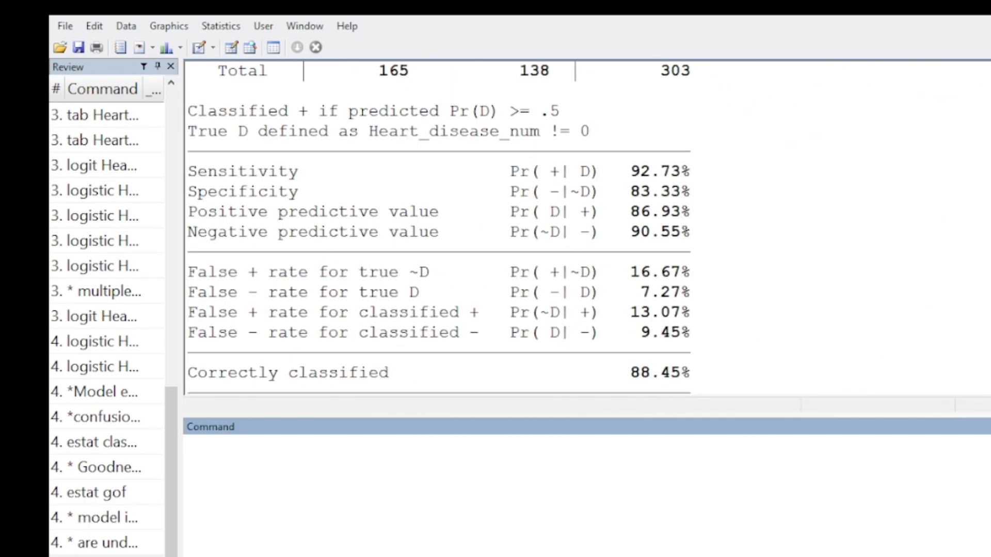
scroll(587, 228, down, 9)
scroll(587, 228, up, 5)
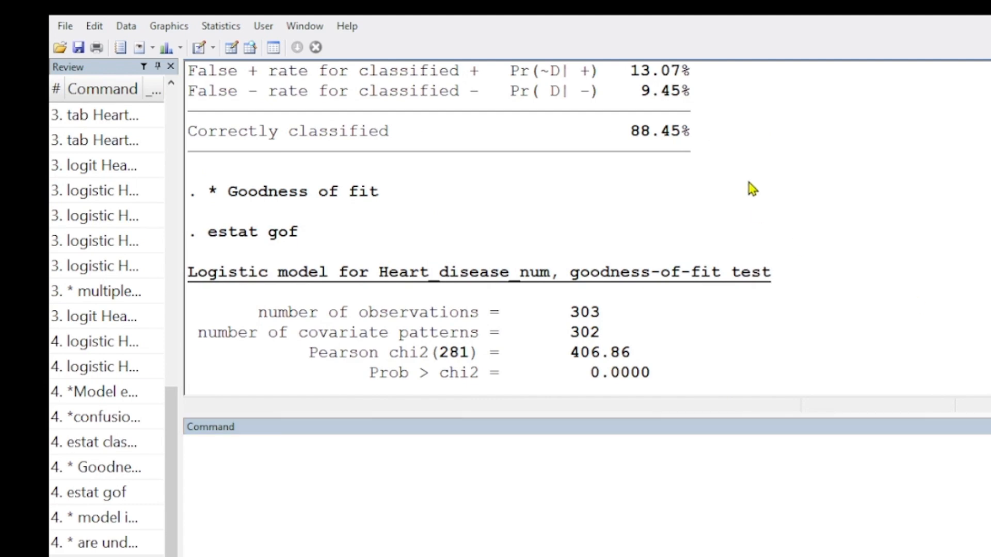
drag(699, 131, 597, 134)
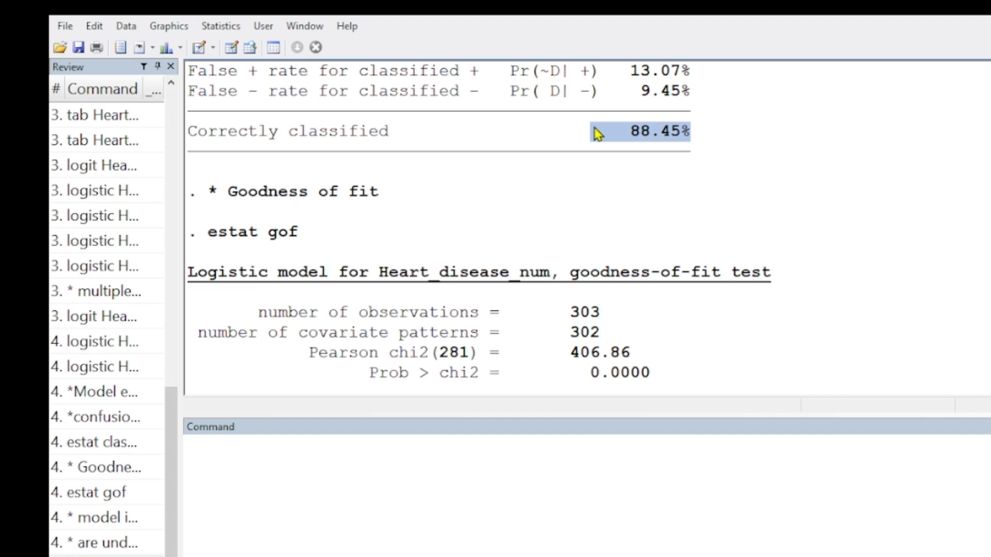
click(637, 136)
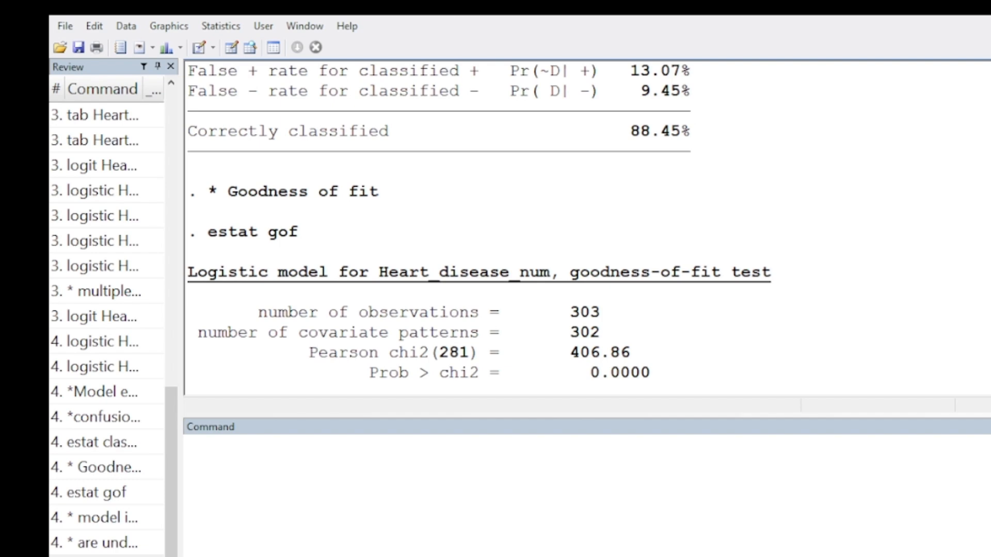
scroll(587, 228, down, 4)
drag(649, 109, 580, 99)
click(623, 197)
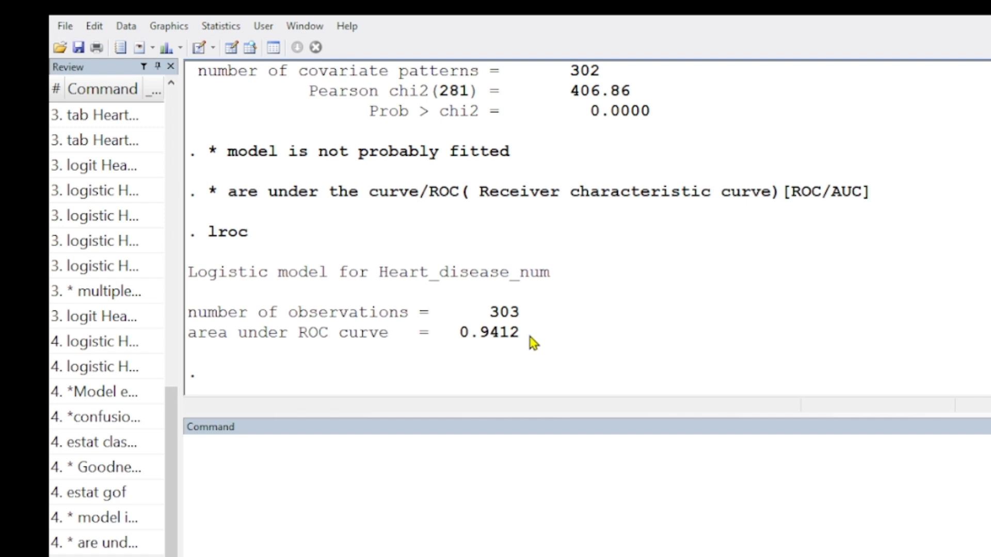
drag(530, 338, 462, 338)
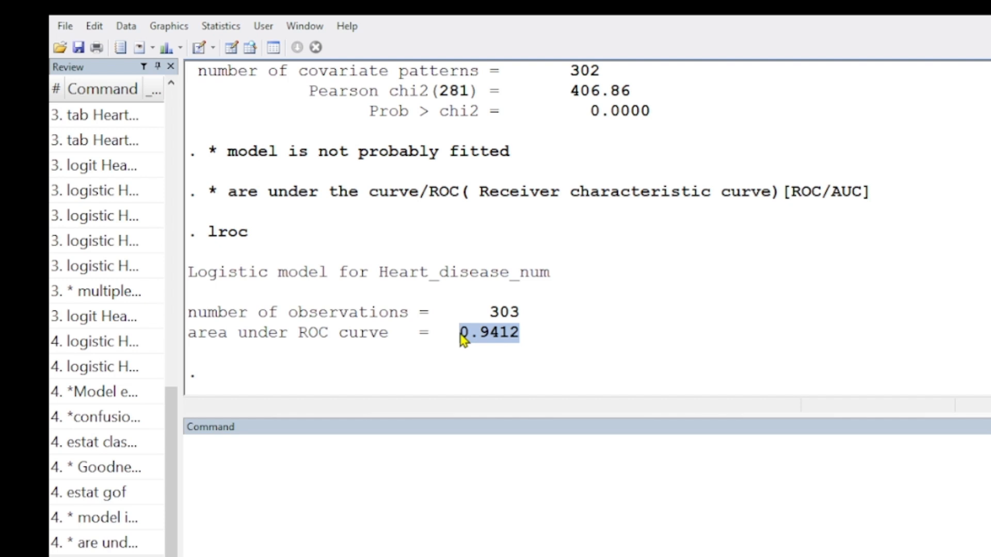
click(519, 341)
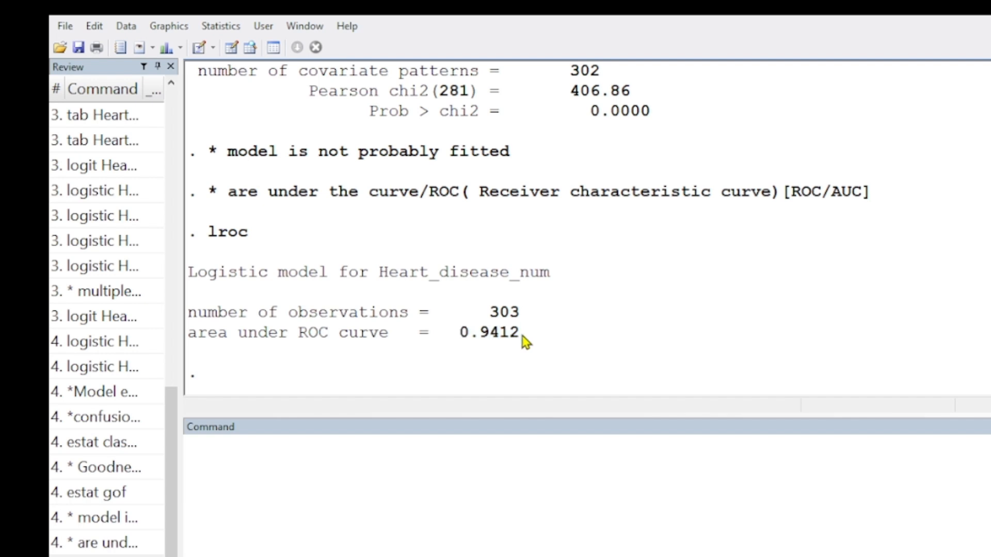
drag(519, 338, 462, 336)
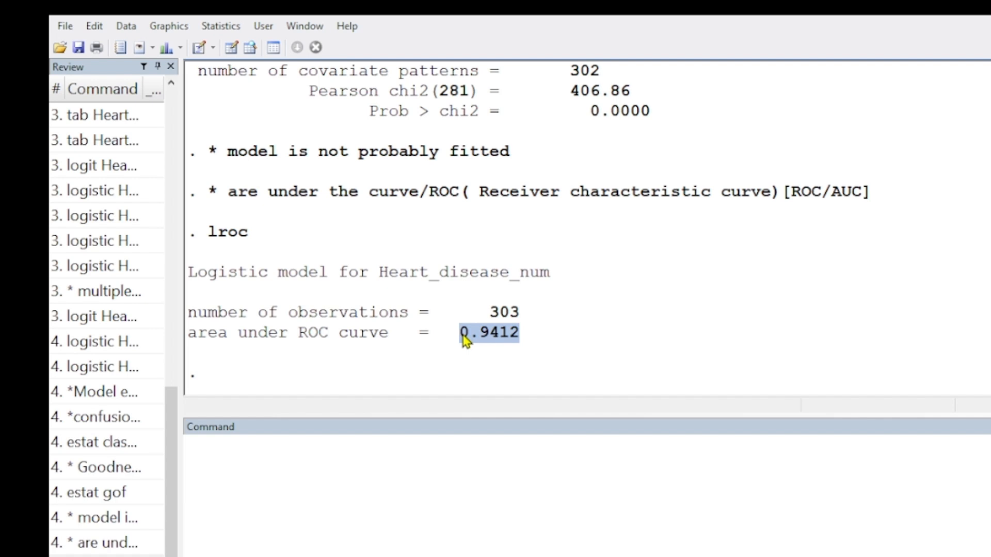
drag(651, 114, 594, 121)
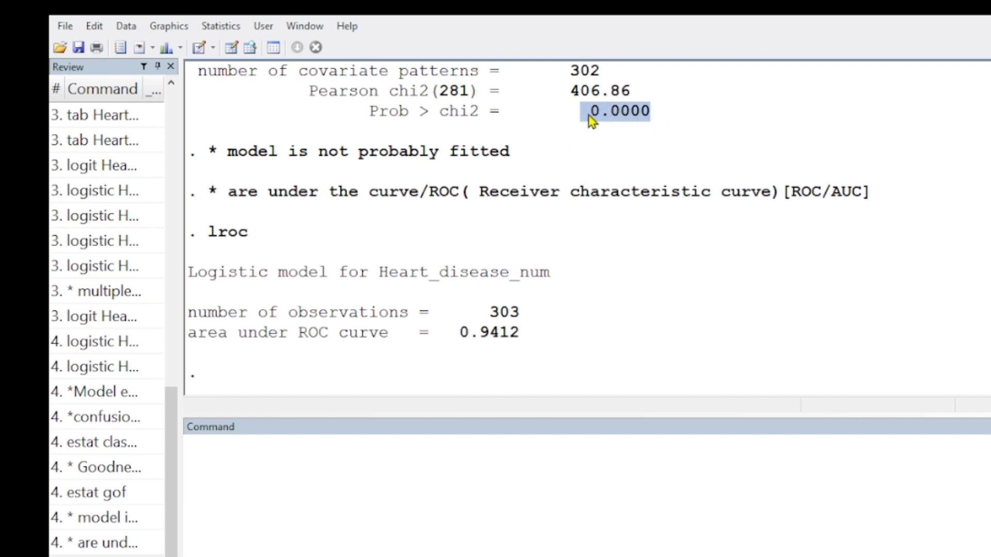